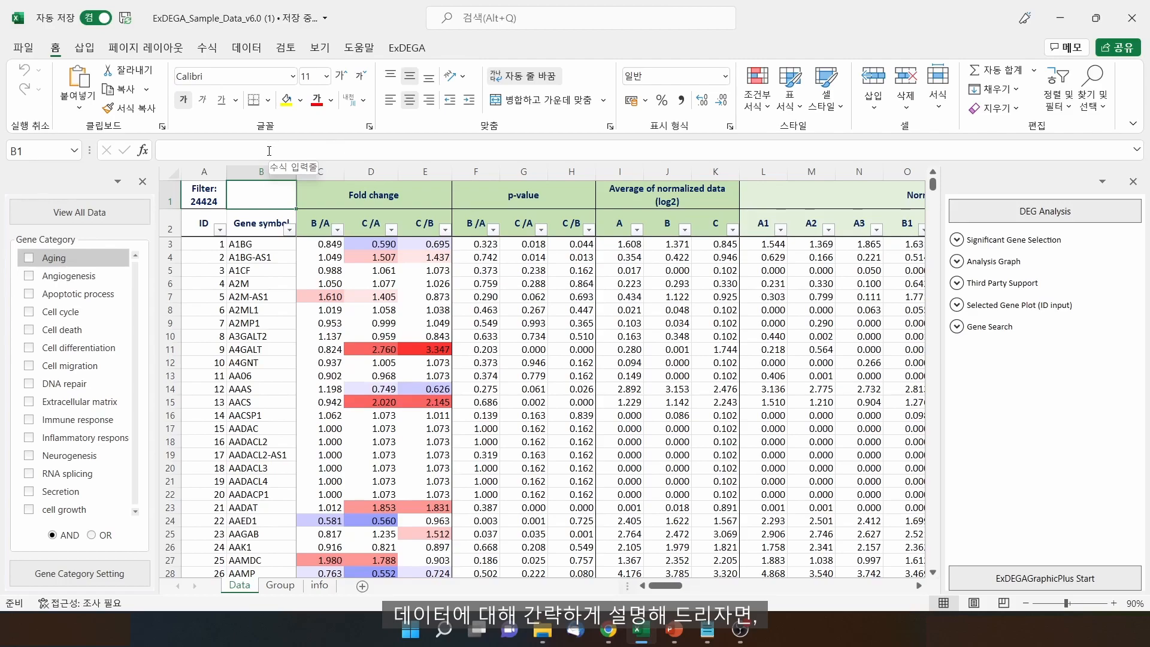
Review the table's column groups: gene symbol, fold change, p-value, normalized averages, raw data and annotation
left_click(265, 172)
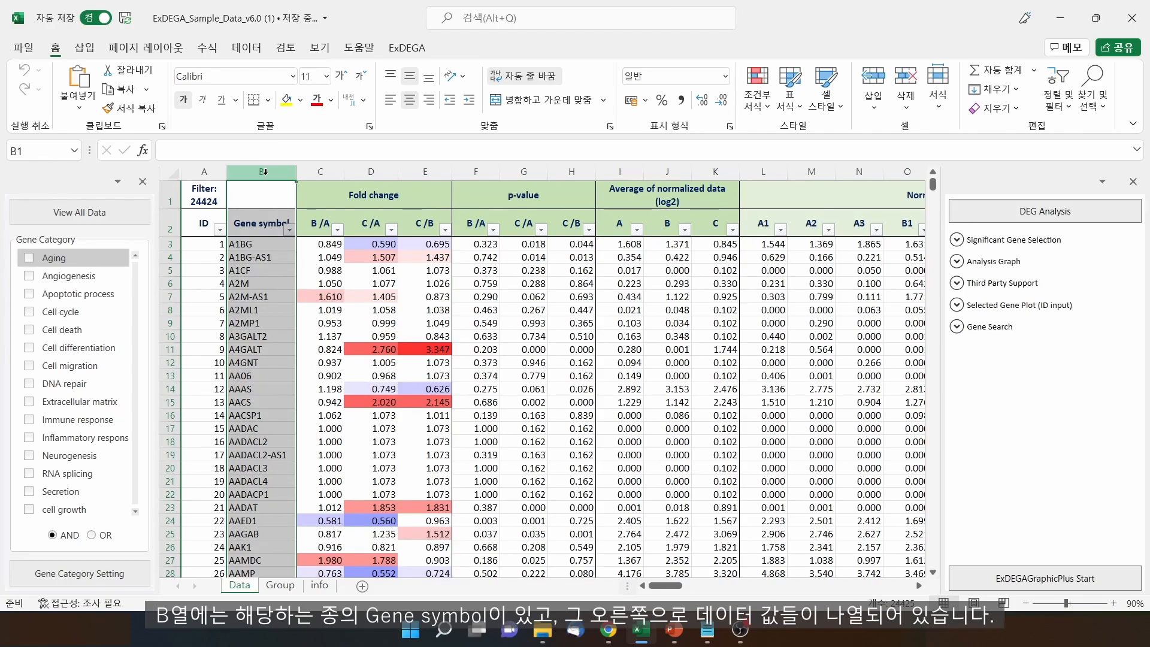
left_click(417, 196)
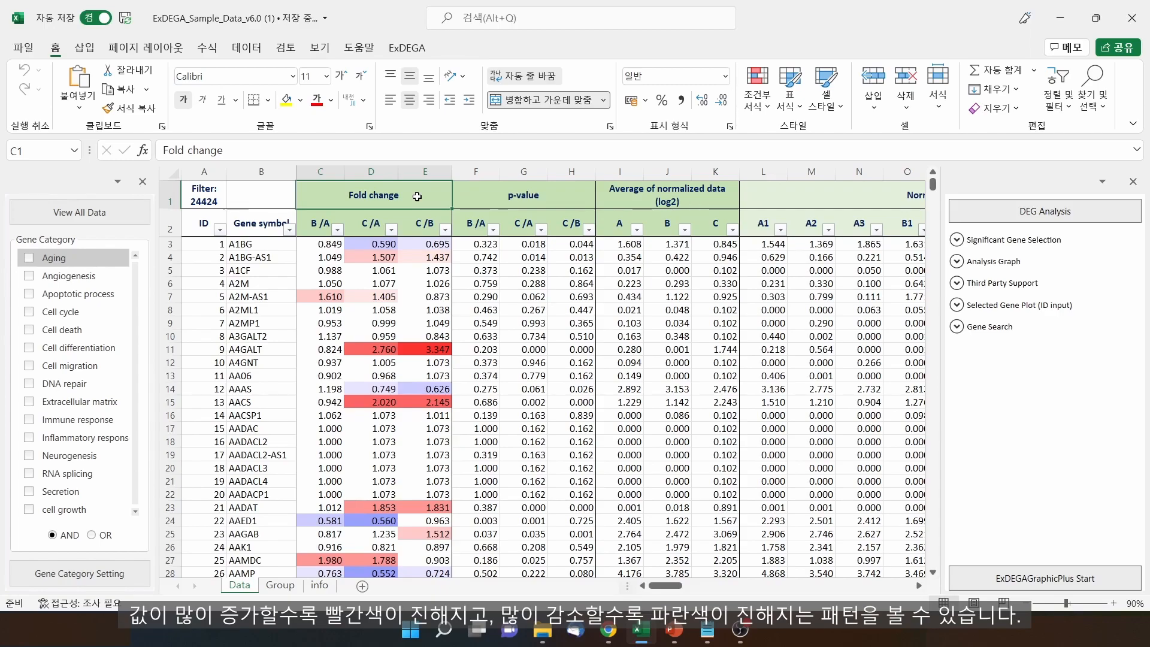
key("Right")
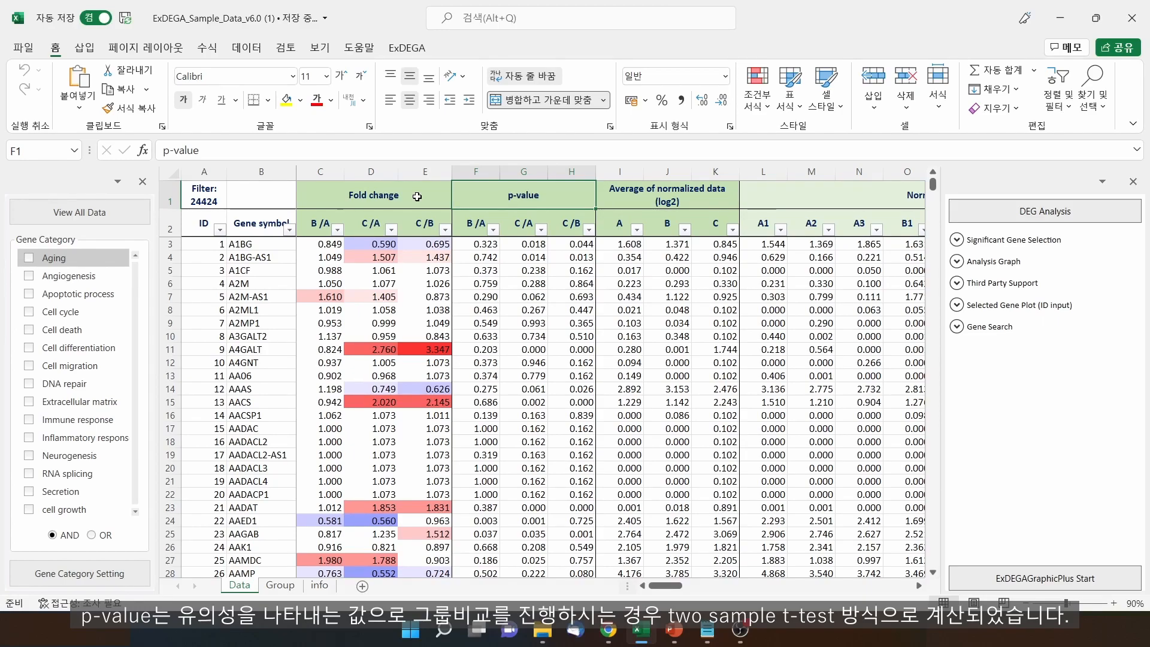
key("Right")
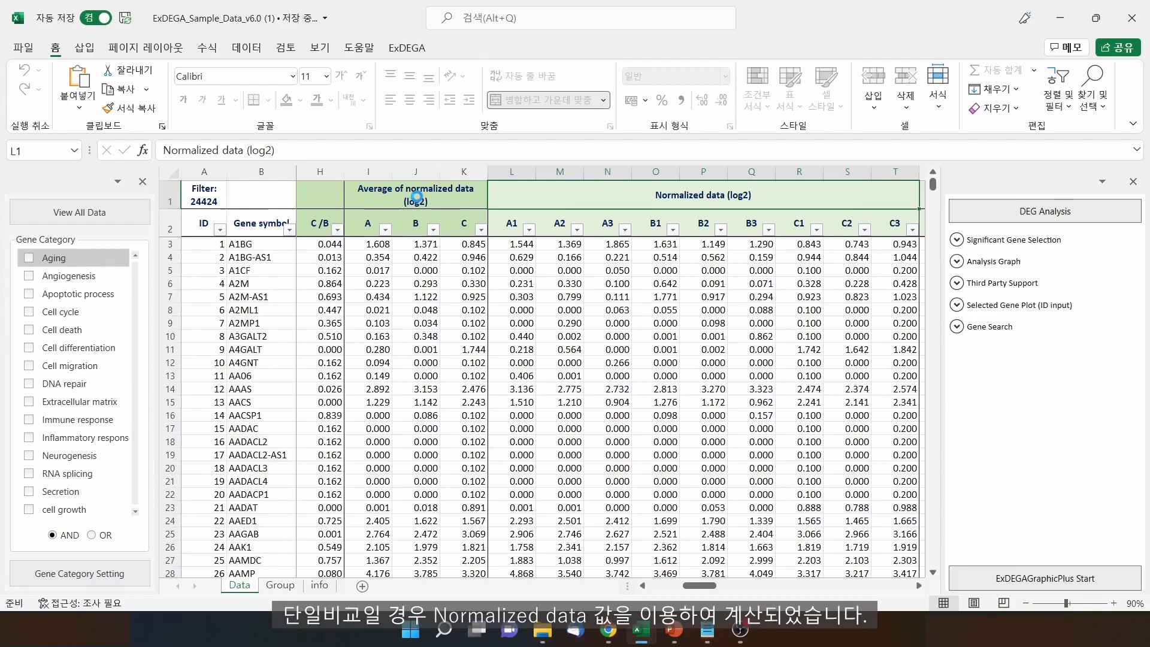
key("Right")
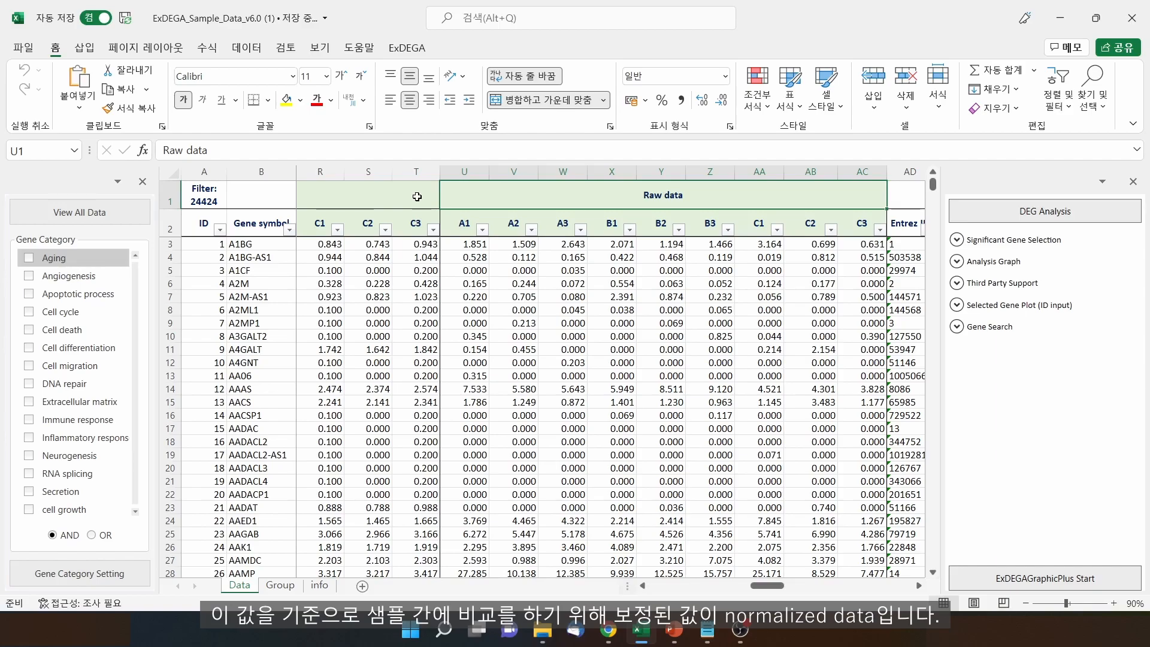
key("Right")
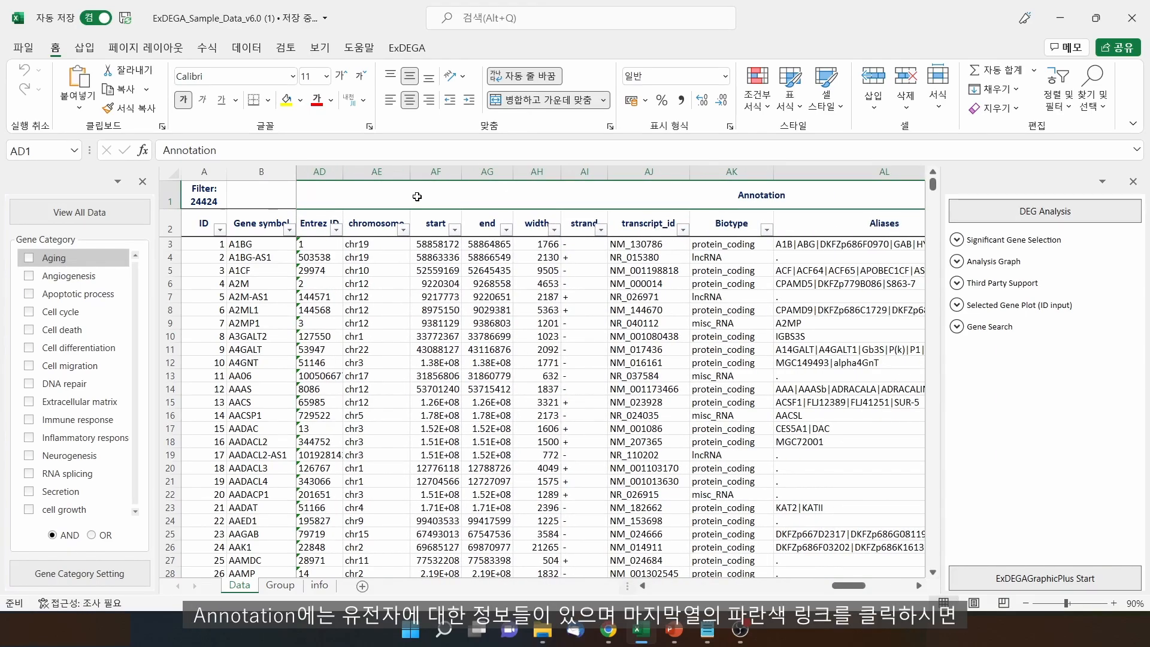
key("Right")
key("Down")
key("Down")
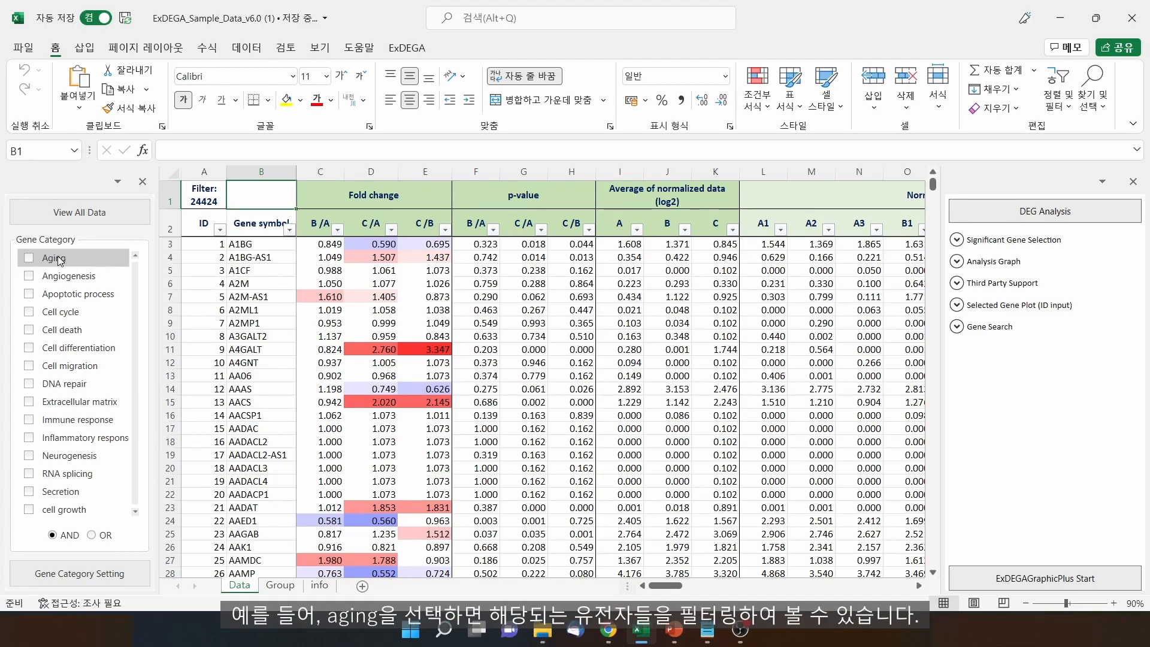
Filter the table to the 18 genes in both Aging and Angiogenesis, then open Gene Category Setting
left_click(29, 258)
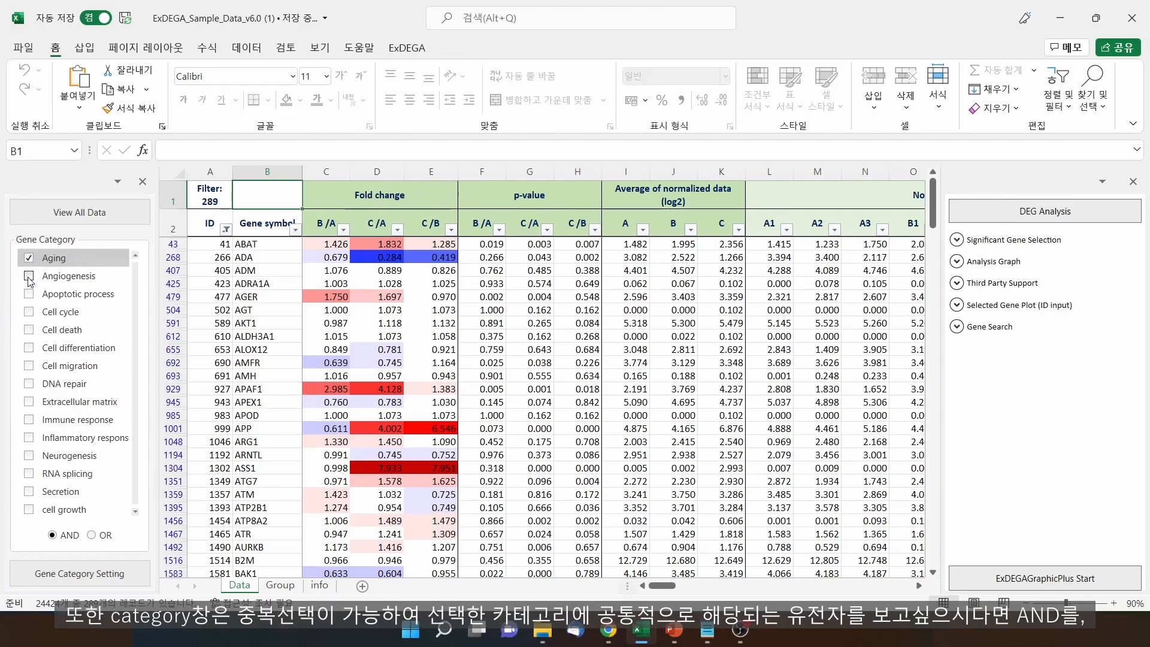
left_click(29, 276)
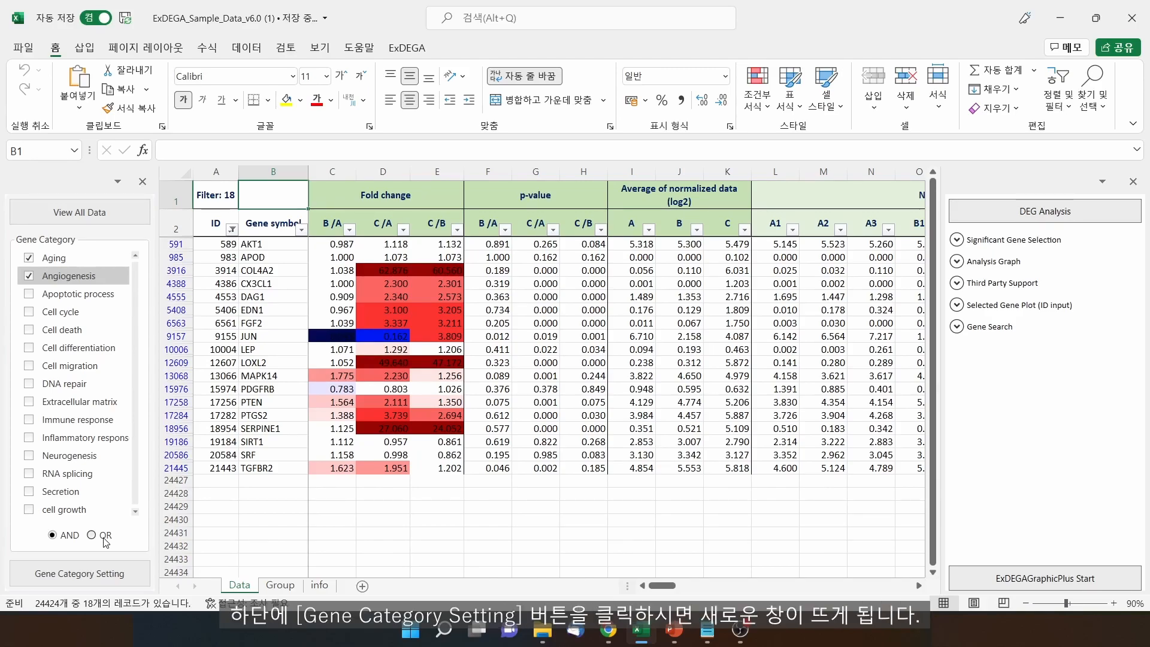
left_click(135, 570)
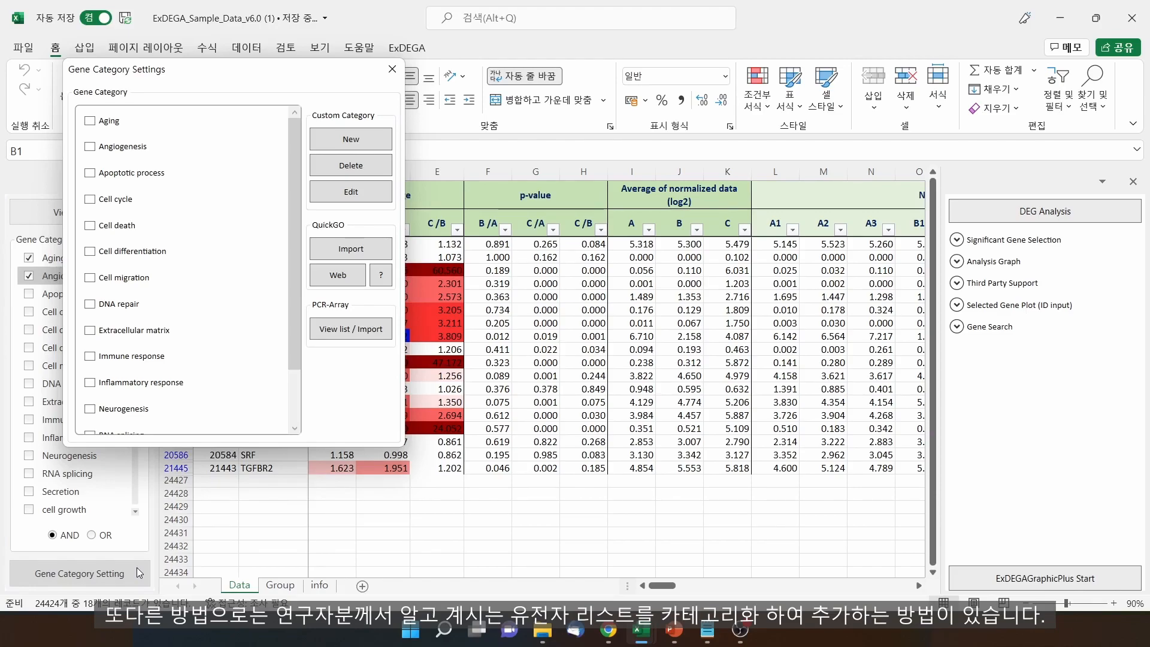
Create a custom category 'New' from the pasted ten-gene list, tick it, and close the settings
left_click(135, 574)
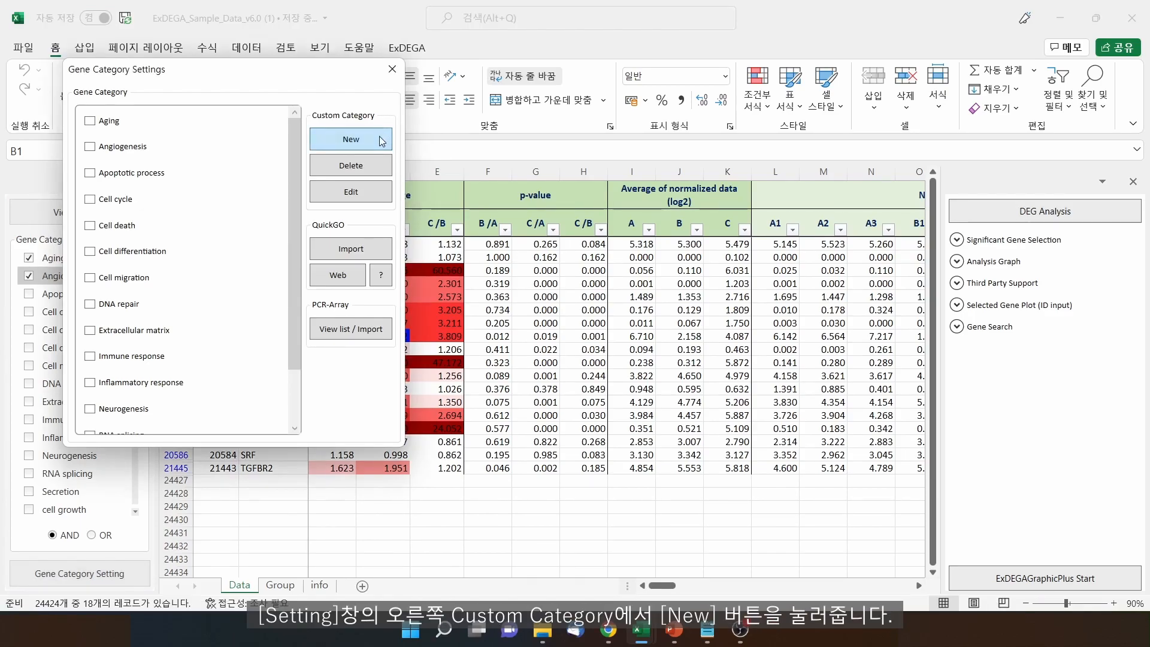
left_click(381, 140)
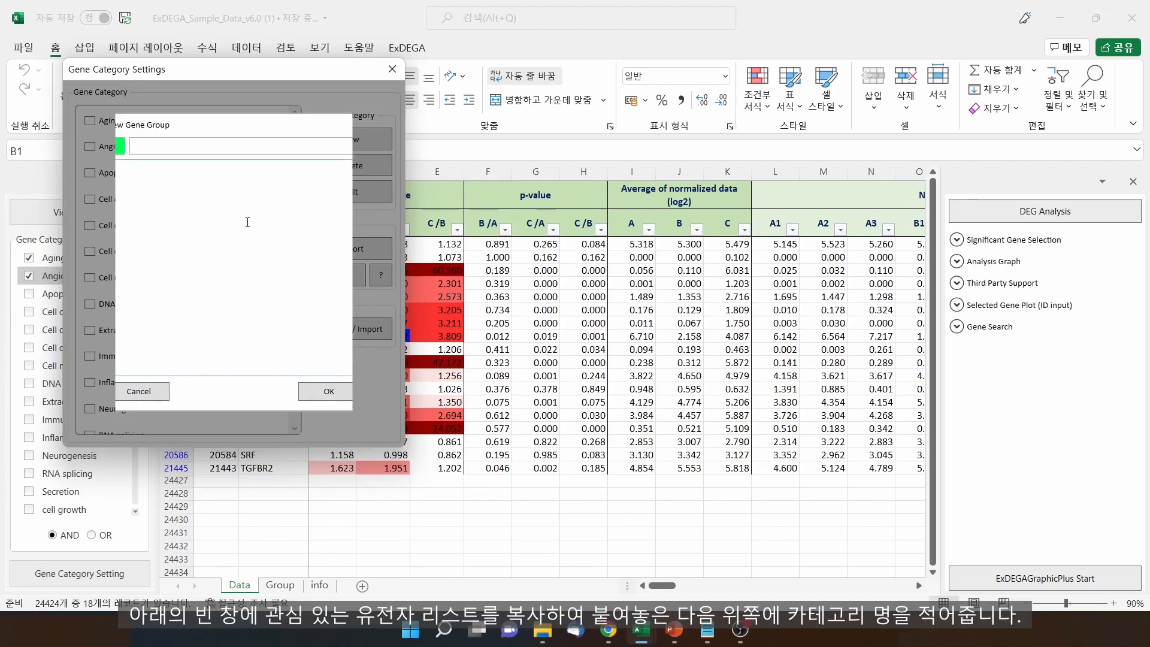
type("TM URKB ECN1 RCA2 ASP2 DK1 DK2 DKN1A DKN1B DKN2A")
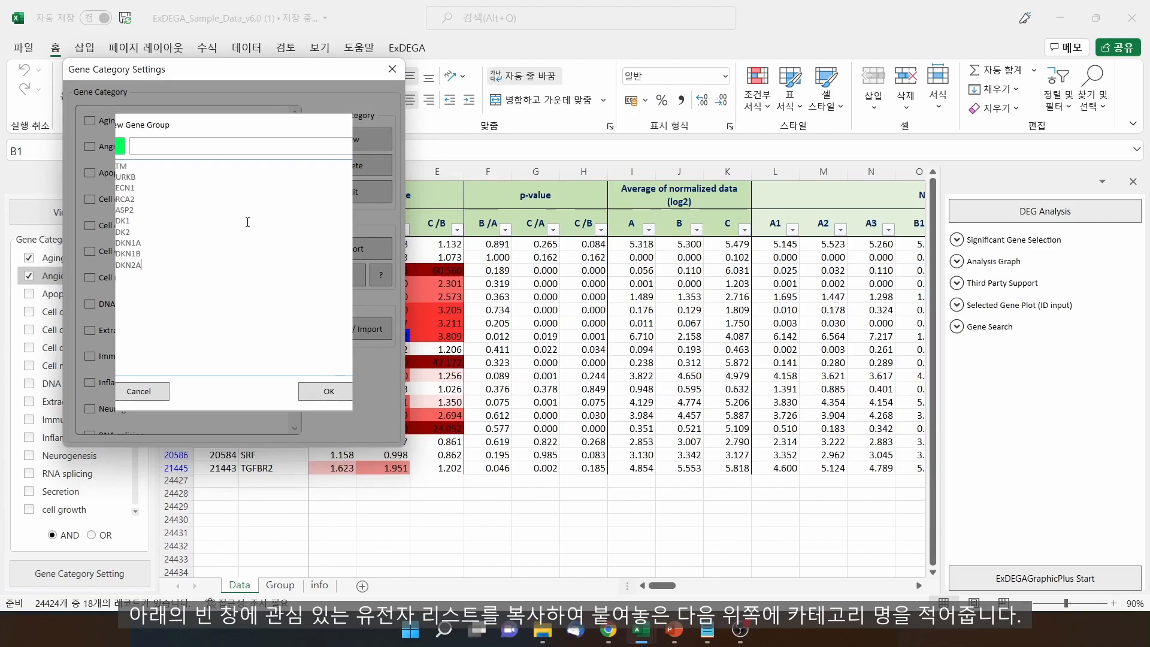
left_click(205, 149)
type("New")
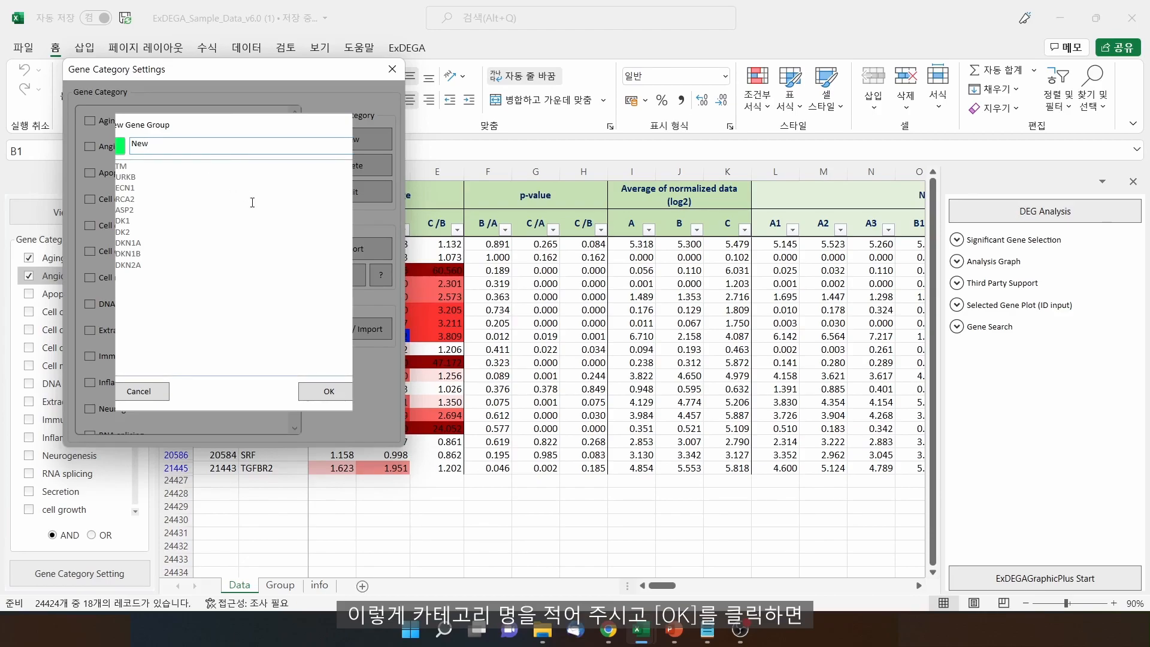
left_click(314, 398)
left_click_drag(292, 348, 284, 432)
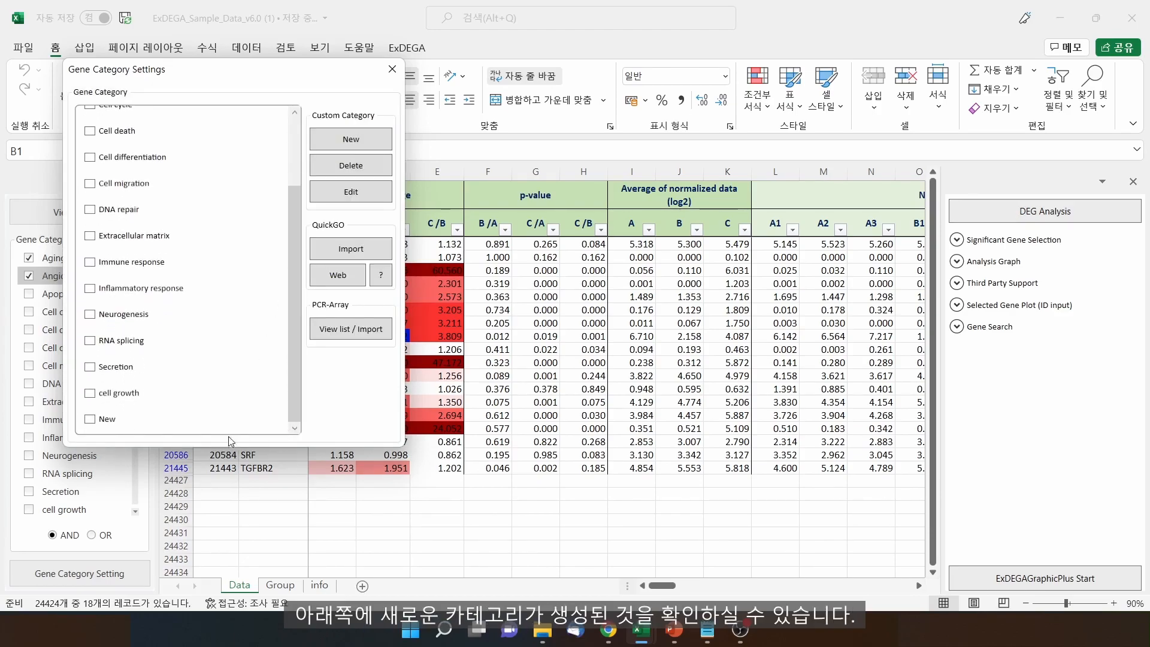
left_click(90, 420)
left_click(393, 70)
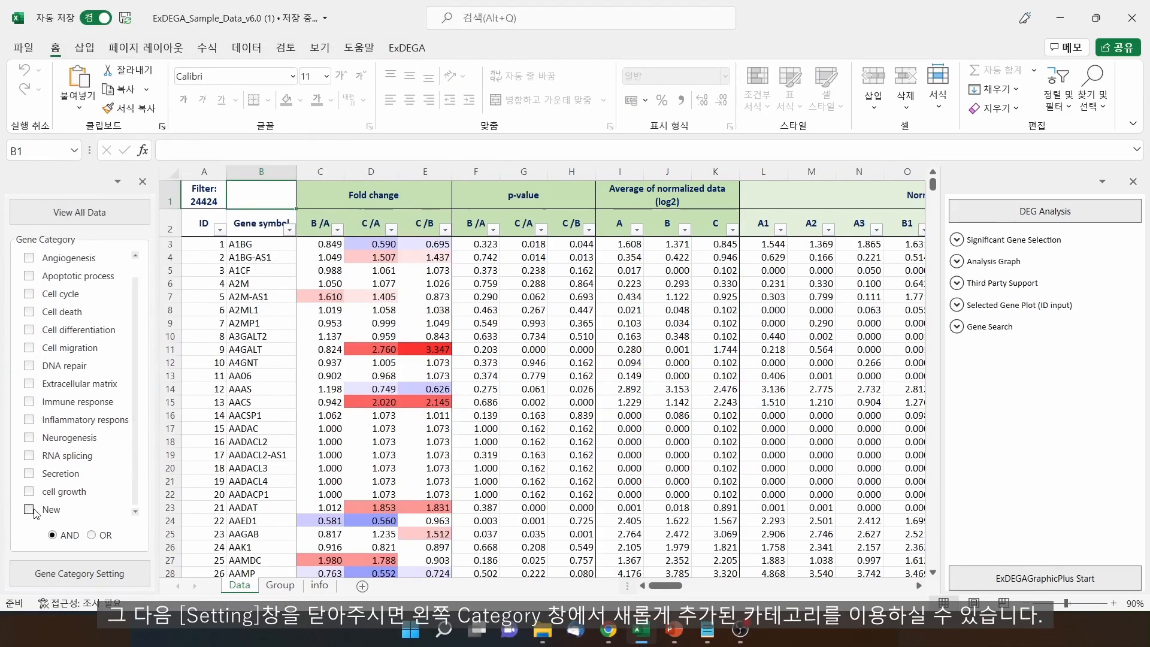
Filter the table to the 10 genes of the New category and reopen Gene Category Settings
left_click(29, 509)
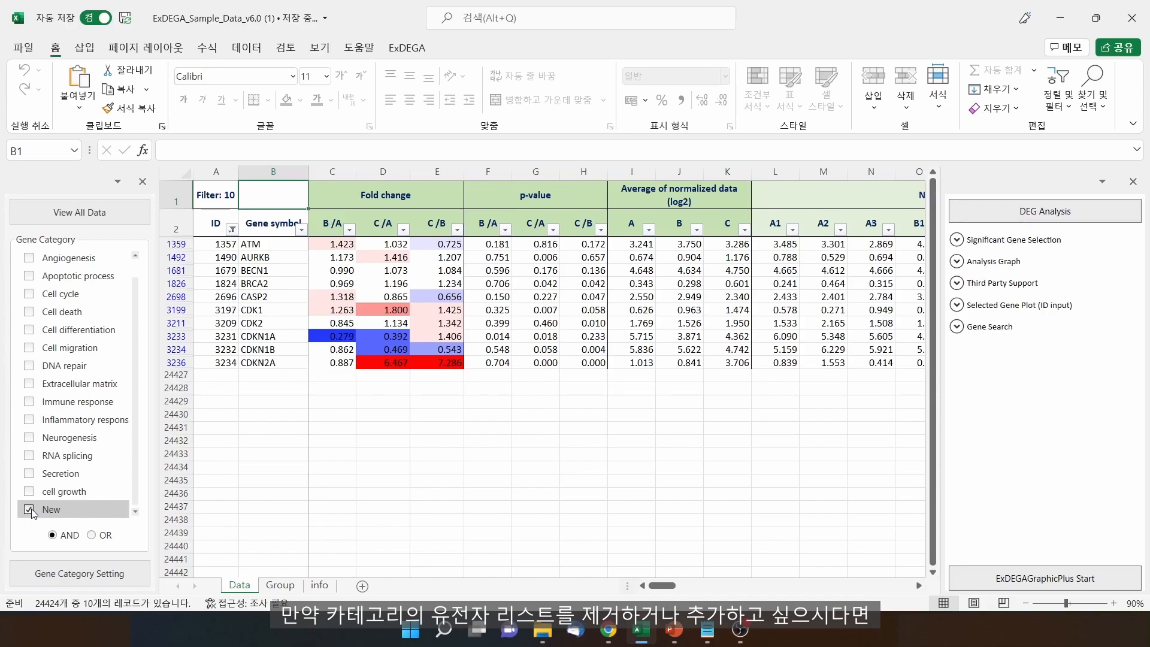
left_click(75, 574)
left_click_drag(311, 365, 309, 436)
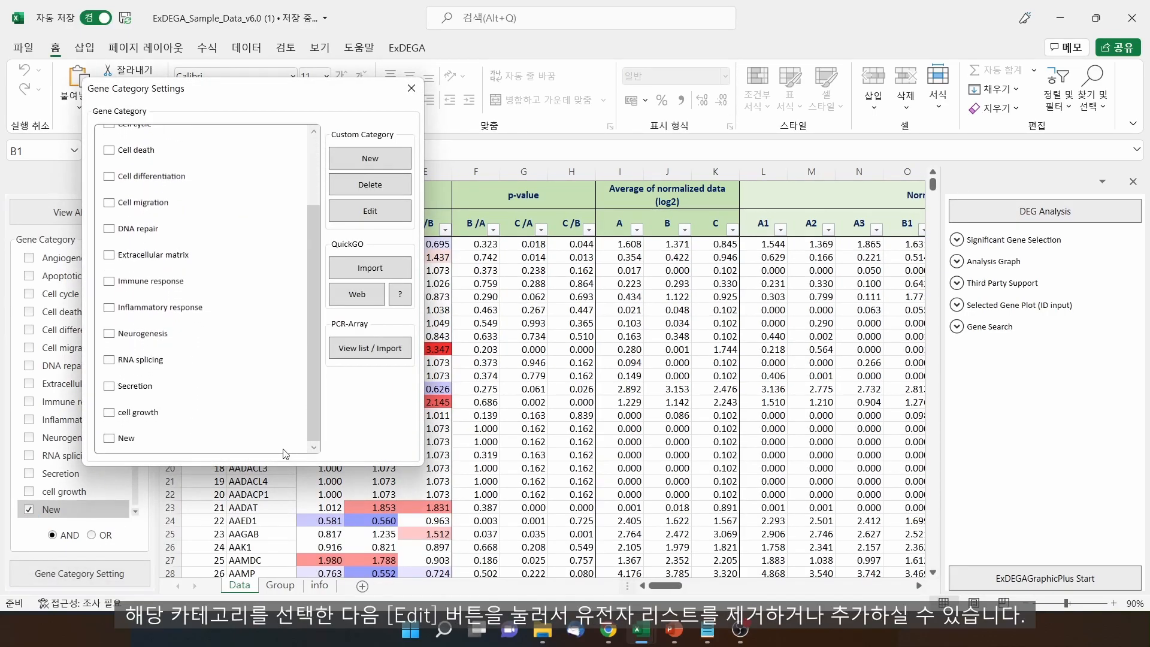
Check the New category's gene list, confirm it unchanged, then delete the New category
left_click(135, 441)
left_click(386, 213)
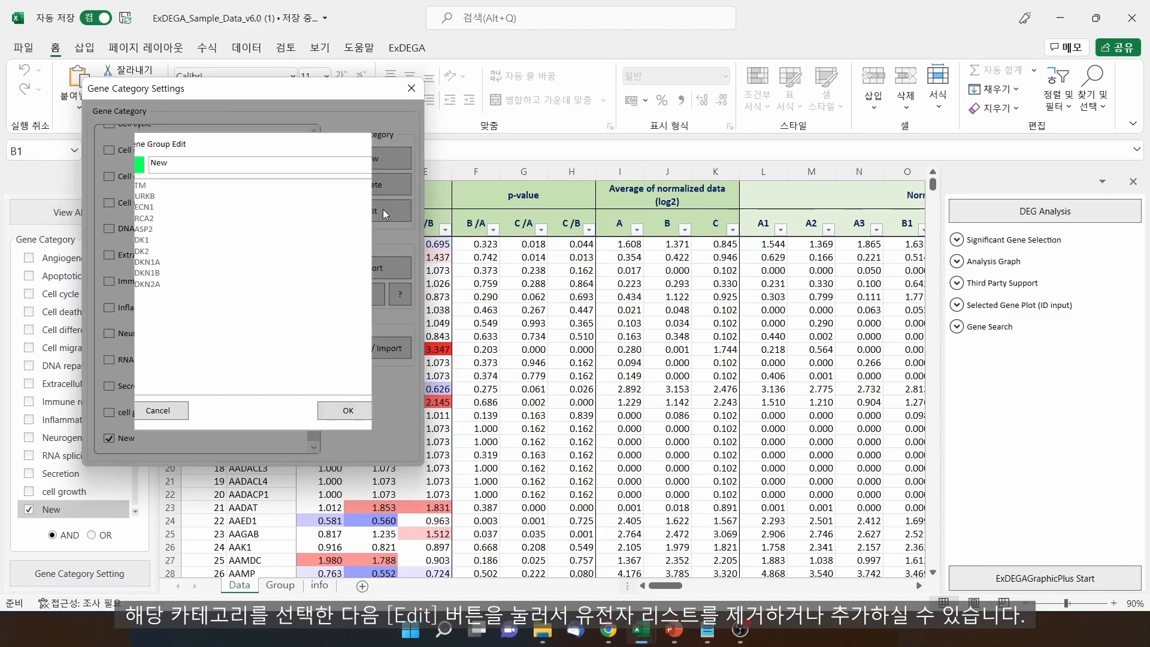
left_click_drag(161, 285, 134, 286)
key("ctrl+x")
key("ctrl+v")
left_click(330, 411)
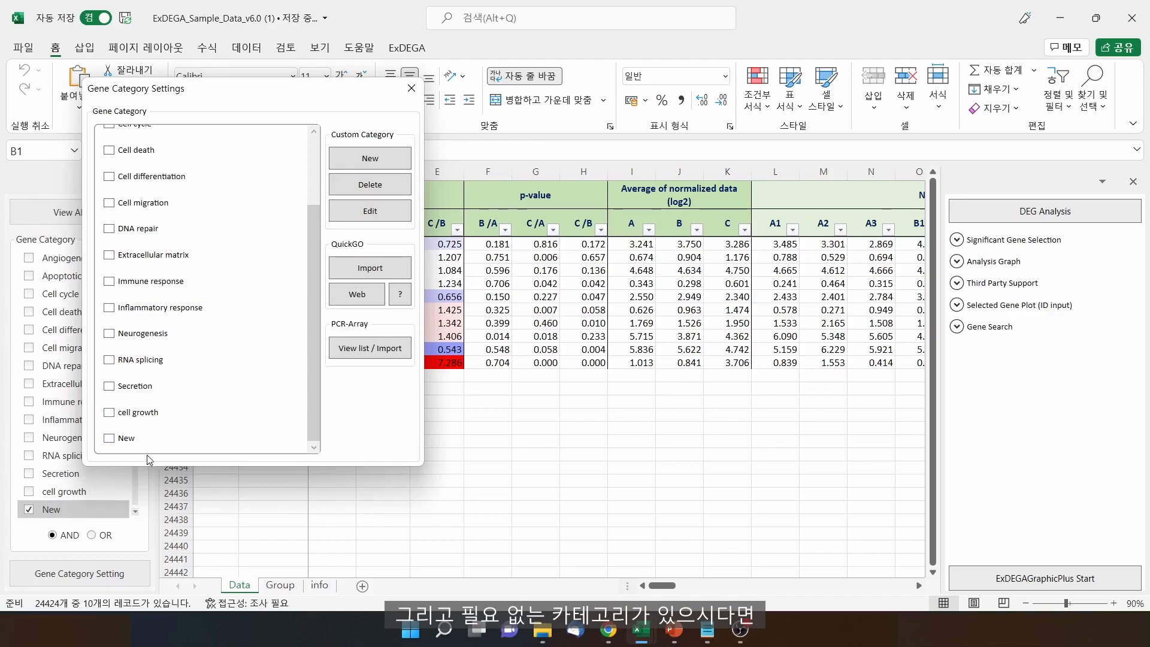
left_click(124, 440)
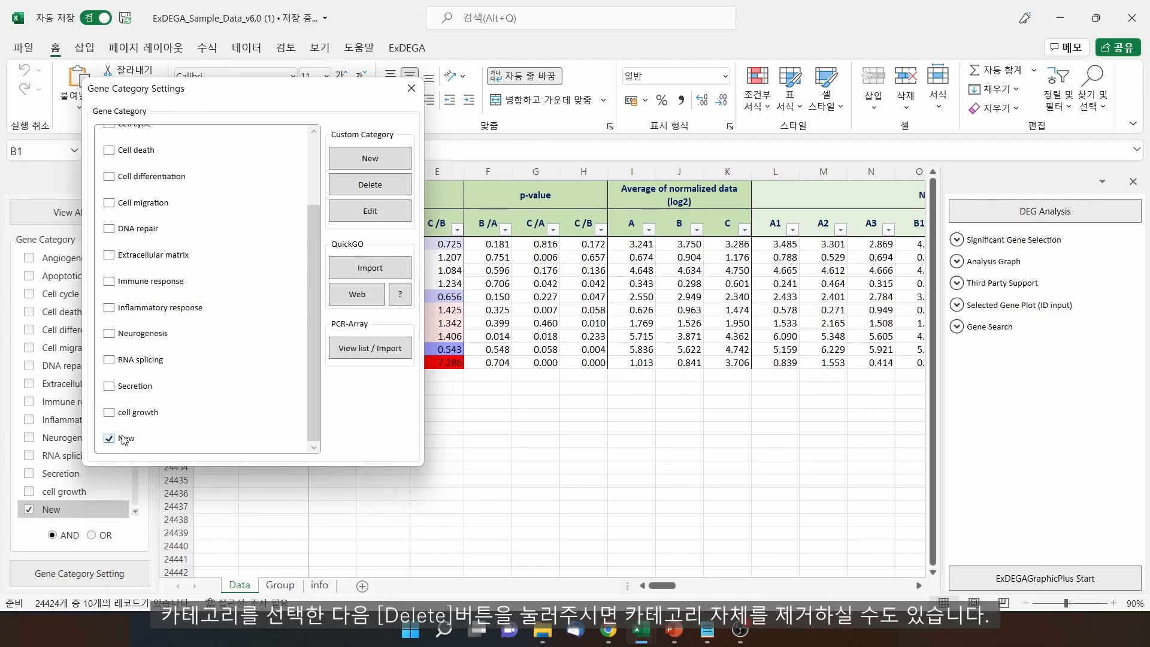
left_click(383, 184)
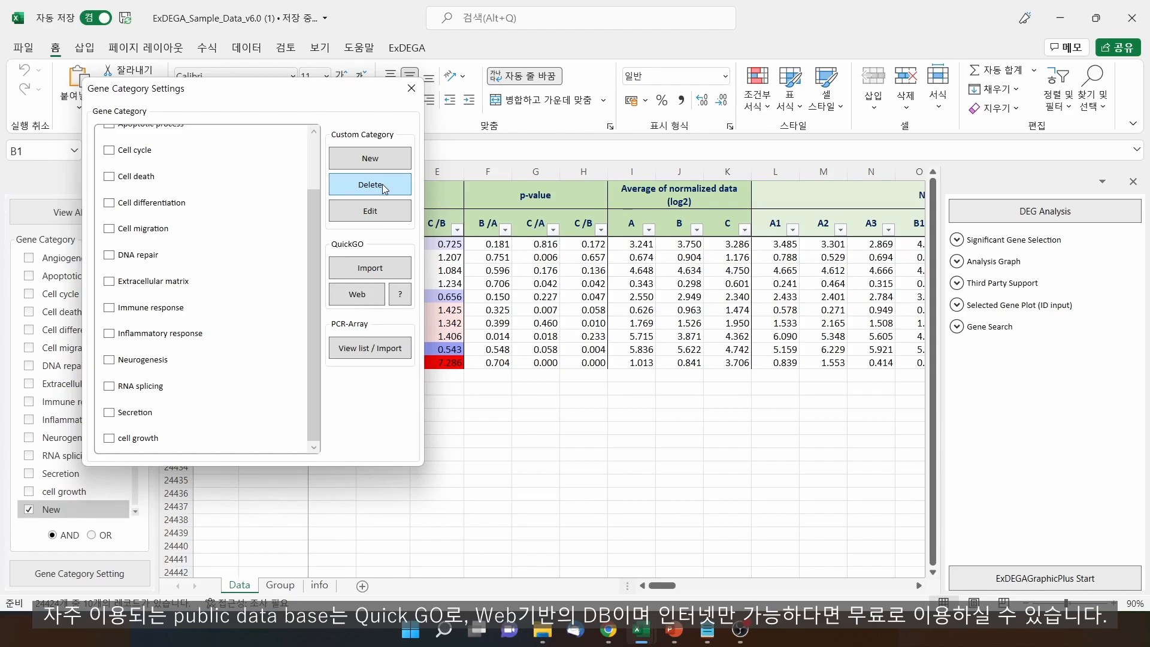
Search QuickGO for 'cell growth' and list the 14,284 annotations of GO:0016049
left_click(375, 296)
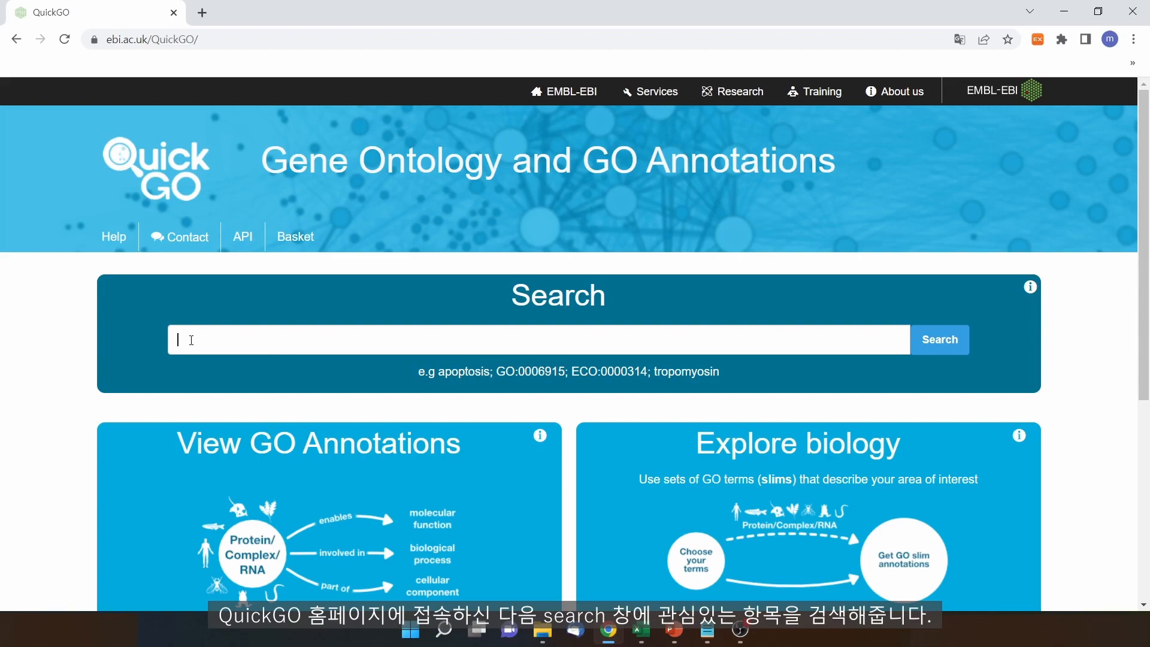
type("cell growth")
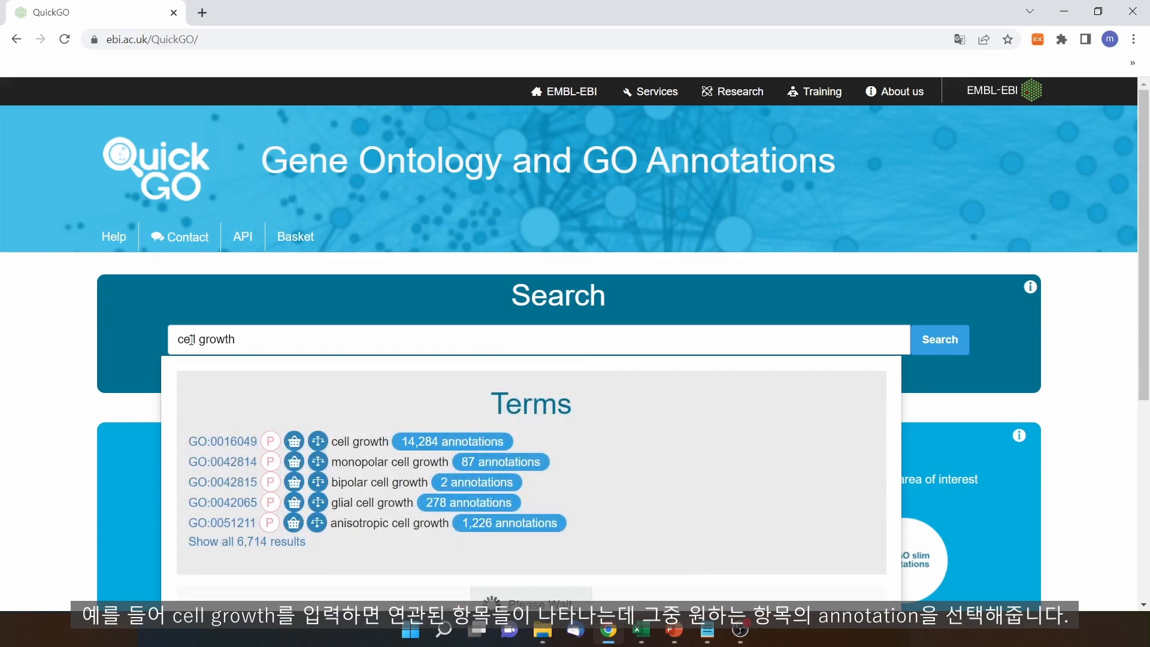
left_click(422, 447)
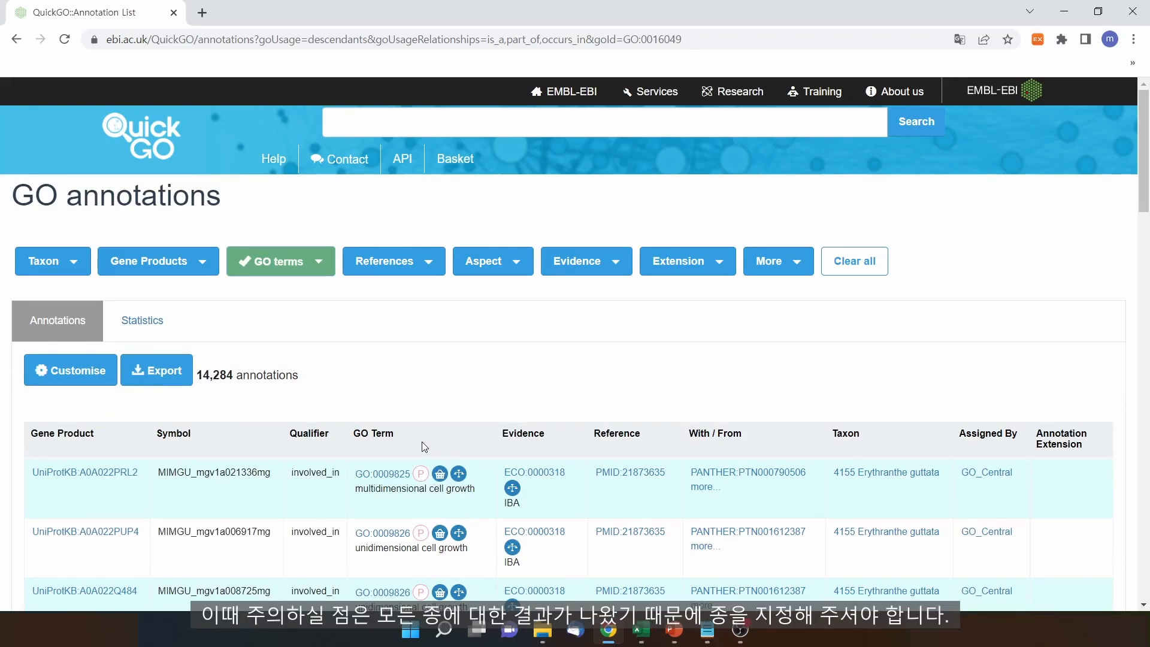
Open the Taxon filter and launch UniProt's taxonomy search in a new tab
left_click(75, 259)
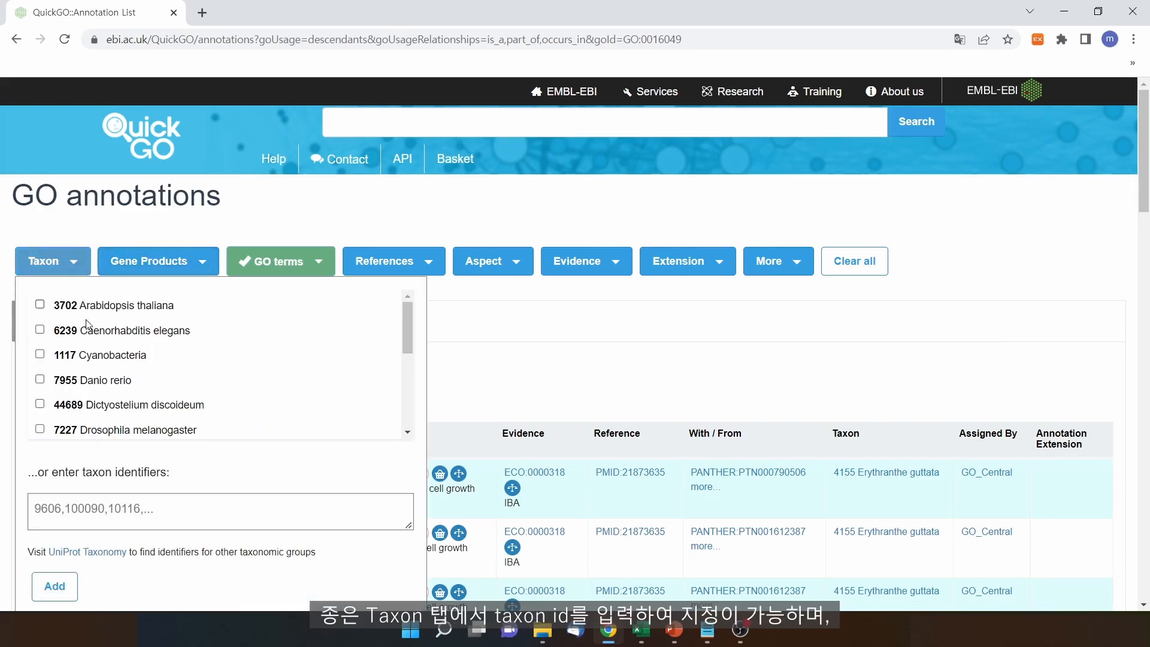
left_click(91, 505)
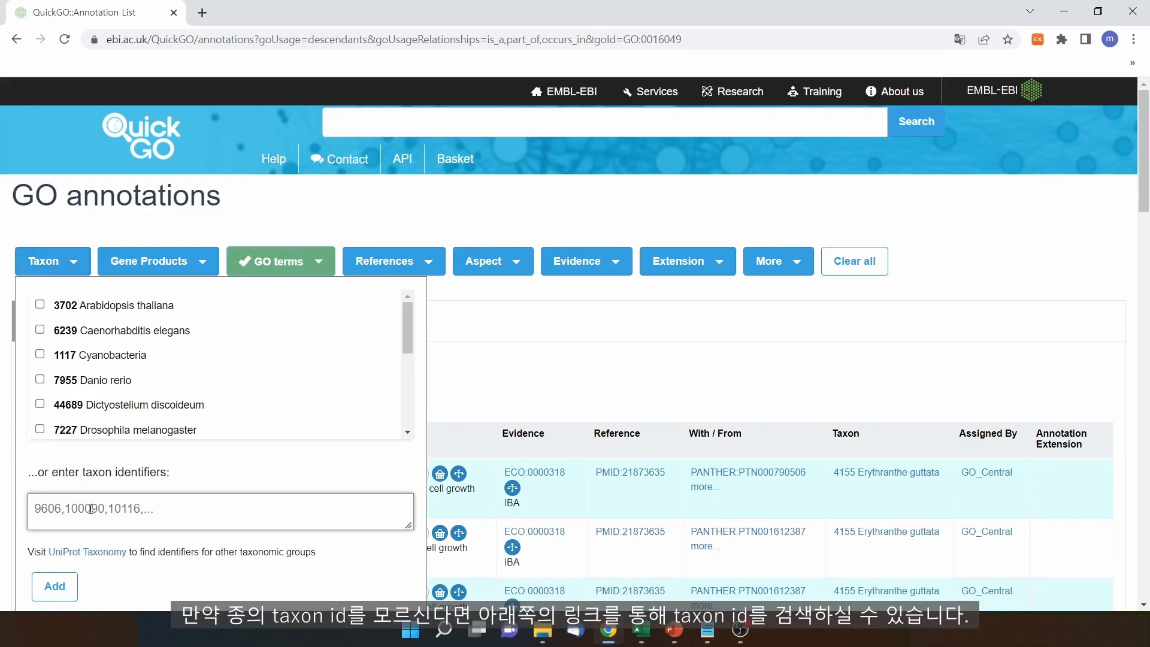
left_click(85, 562)
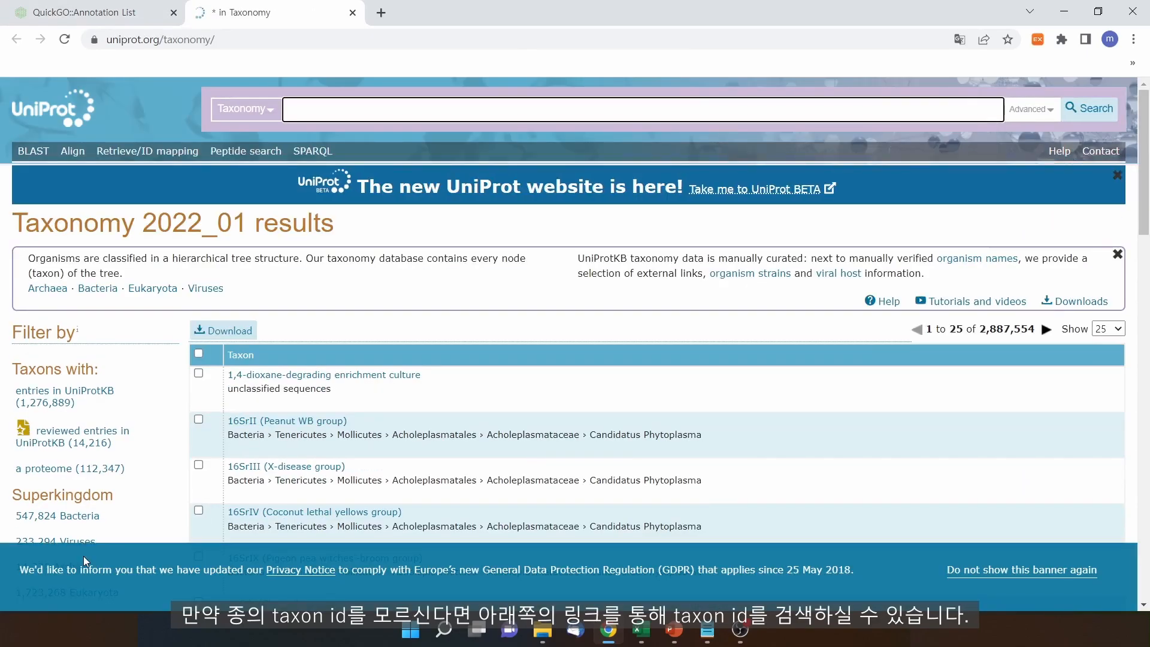
Search UniProt taxonomy for human, open Homo sapiens, and select its taxon identifier 9606
left_click(374, 109)
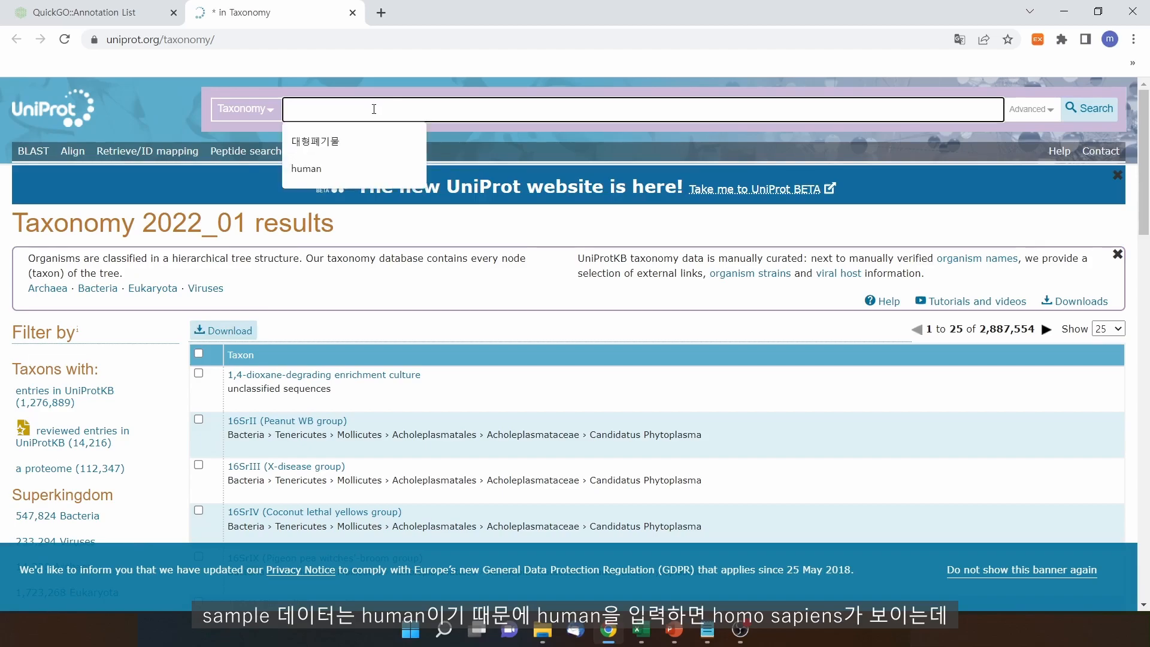
left_click(354, 167)
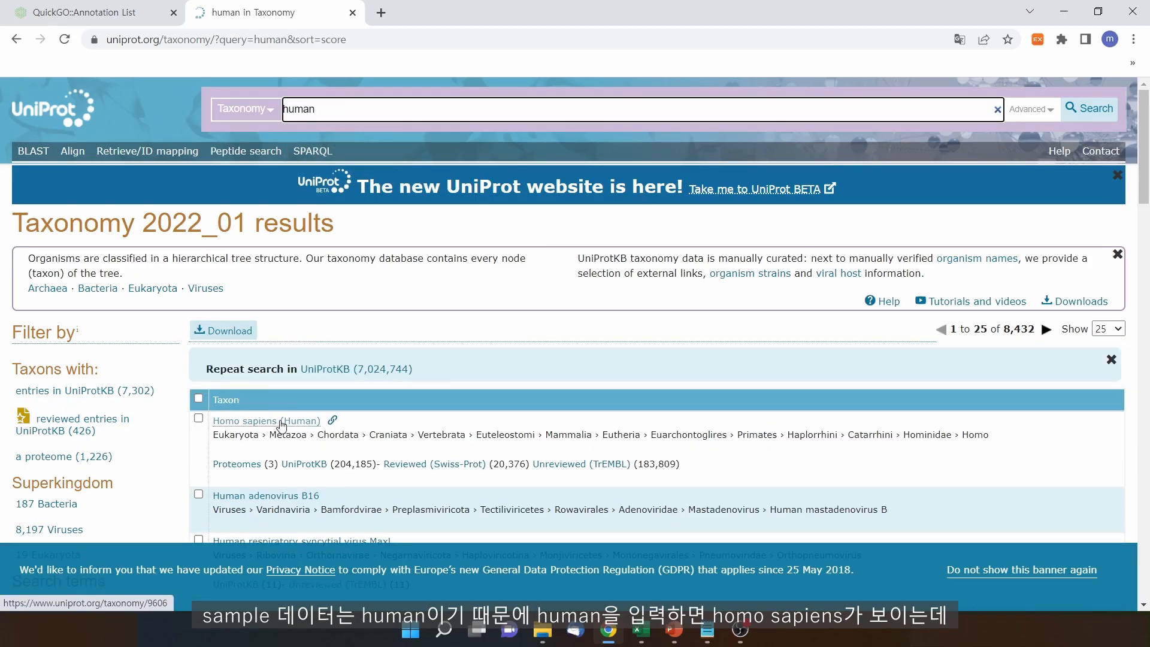
left_click(282, 421)
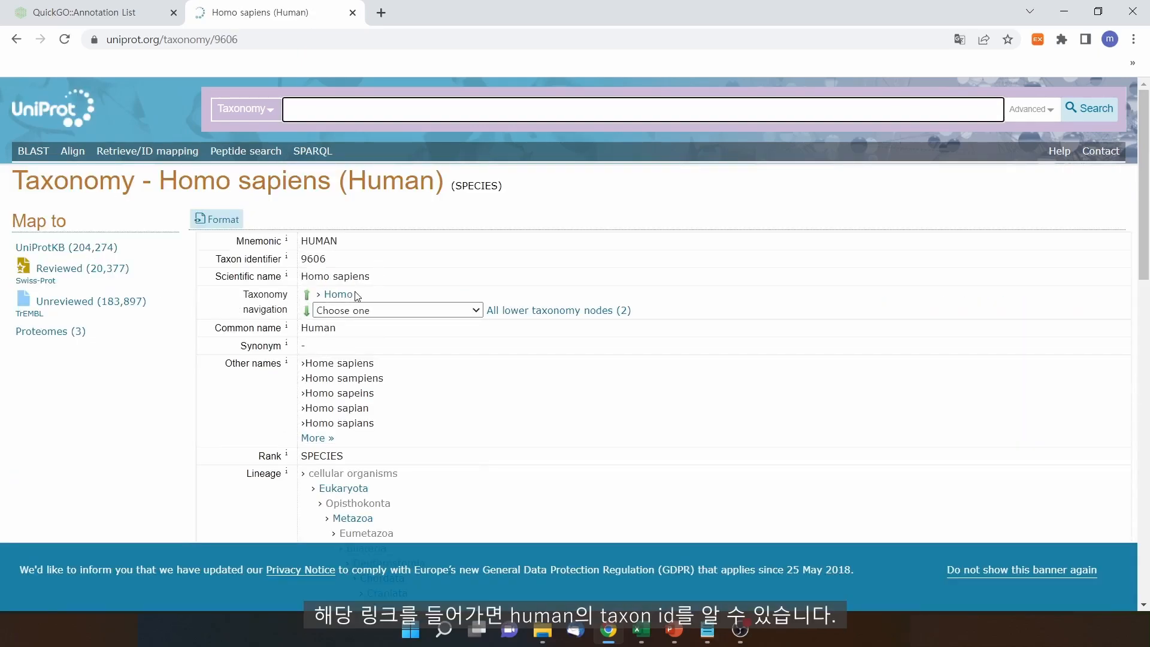
left_click_drag(334, 262, 298, 262)
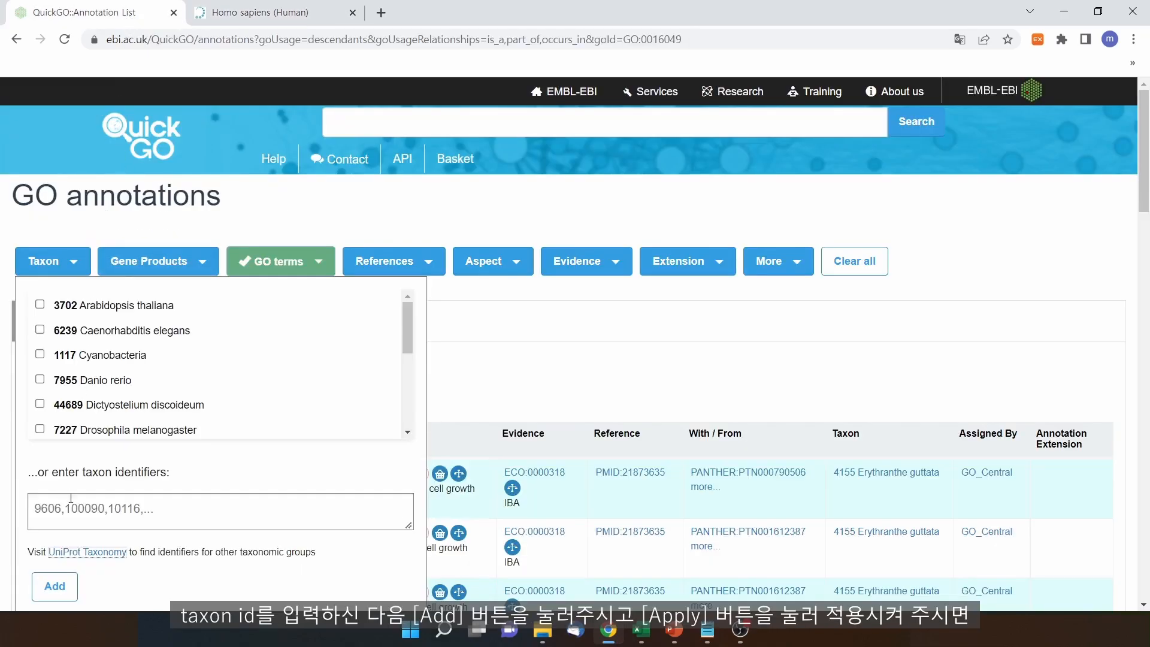
left_click(73, 504)
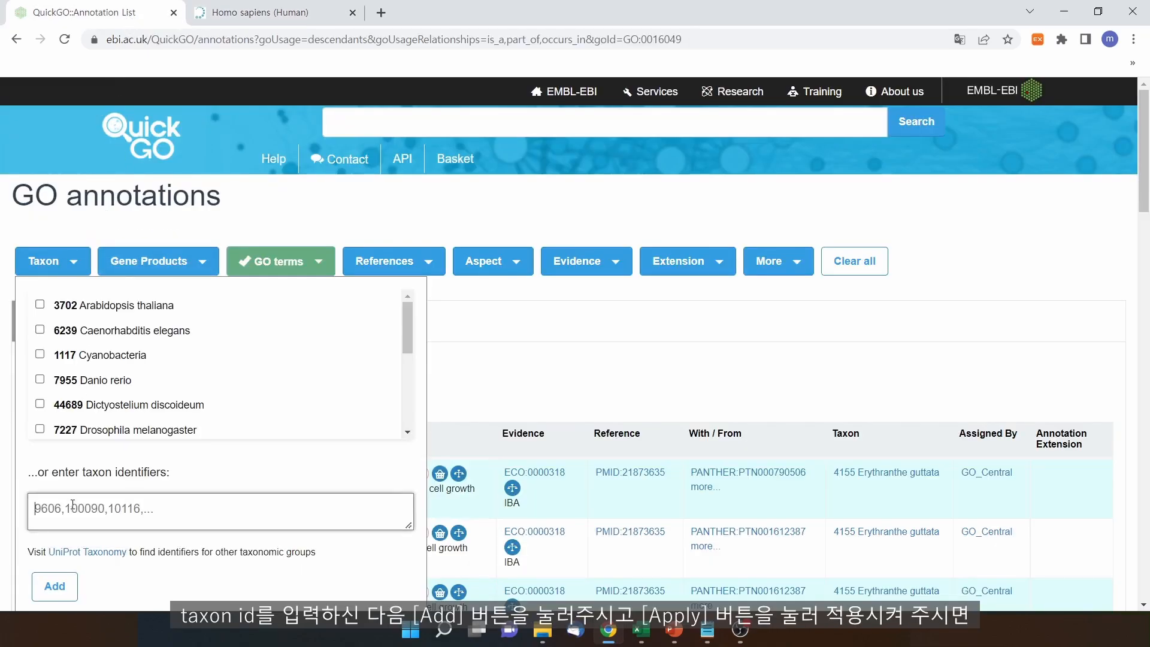
Filter the cell growth annotations to human taxon 9606, leaving 158 annotations
type("9606")
left_click(55, 586)
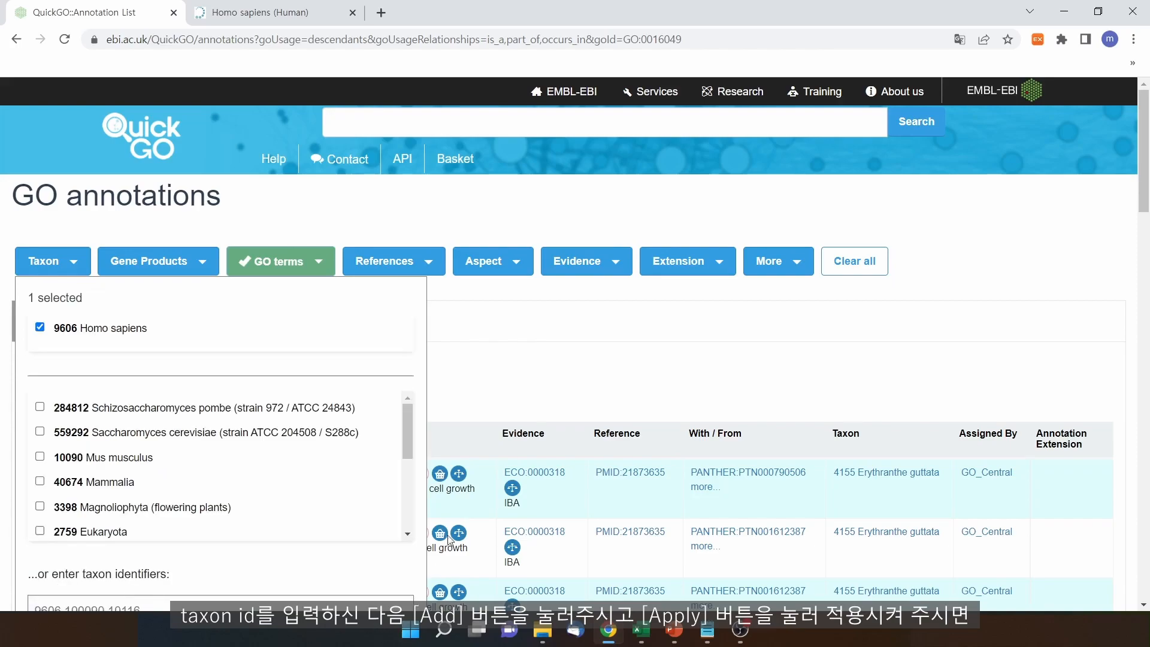
scroll(491, 490, "down", 2)
scroll(491, 490, "down", 1)
left_click(387, 562)
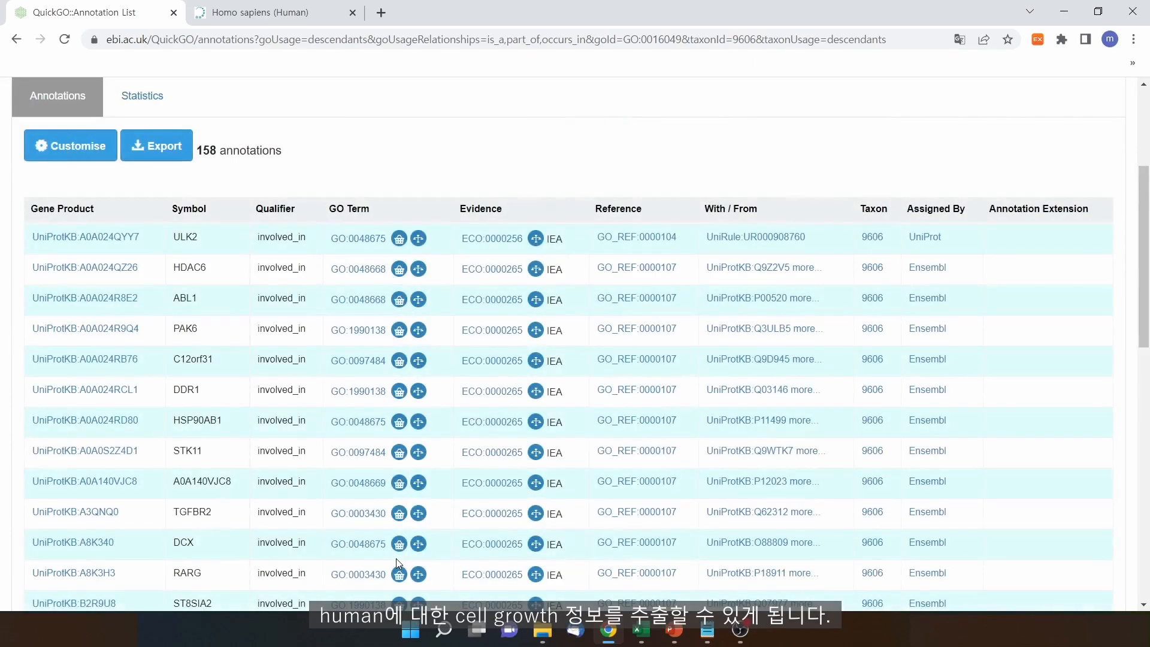
Export the annotations as GAF with limit 1000 and show the download in its folder
left_click(171, 152)
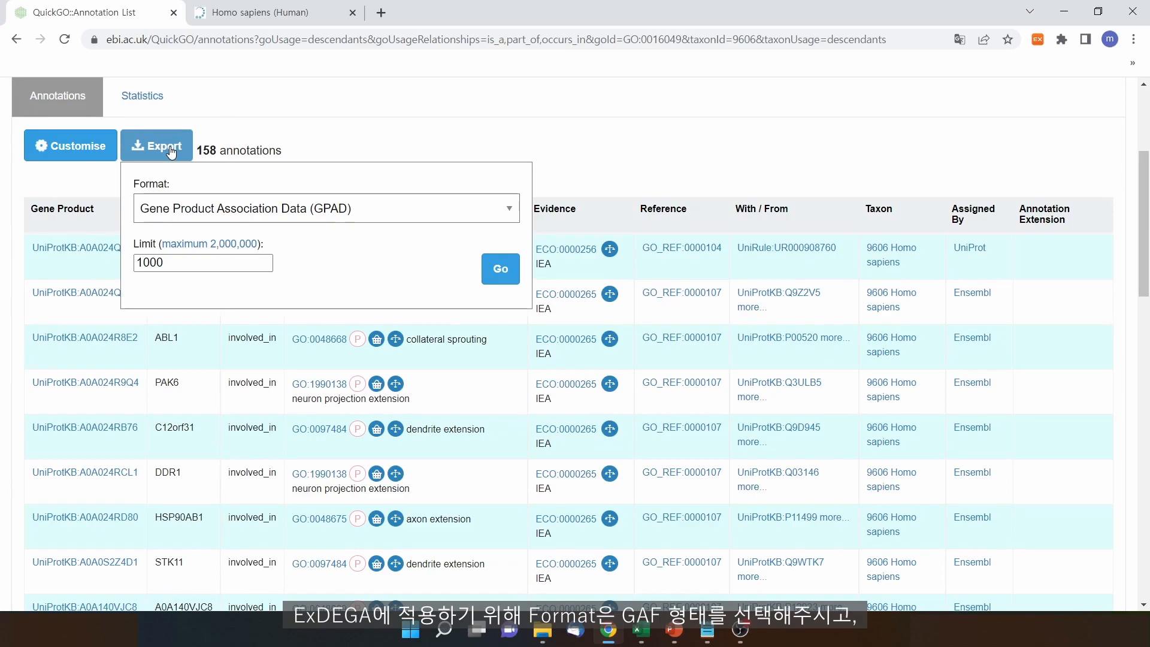
left_click(242, 210)
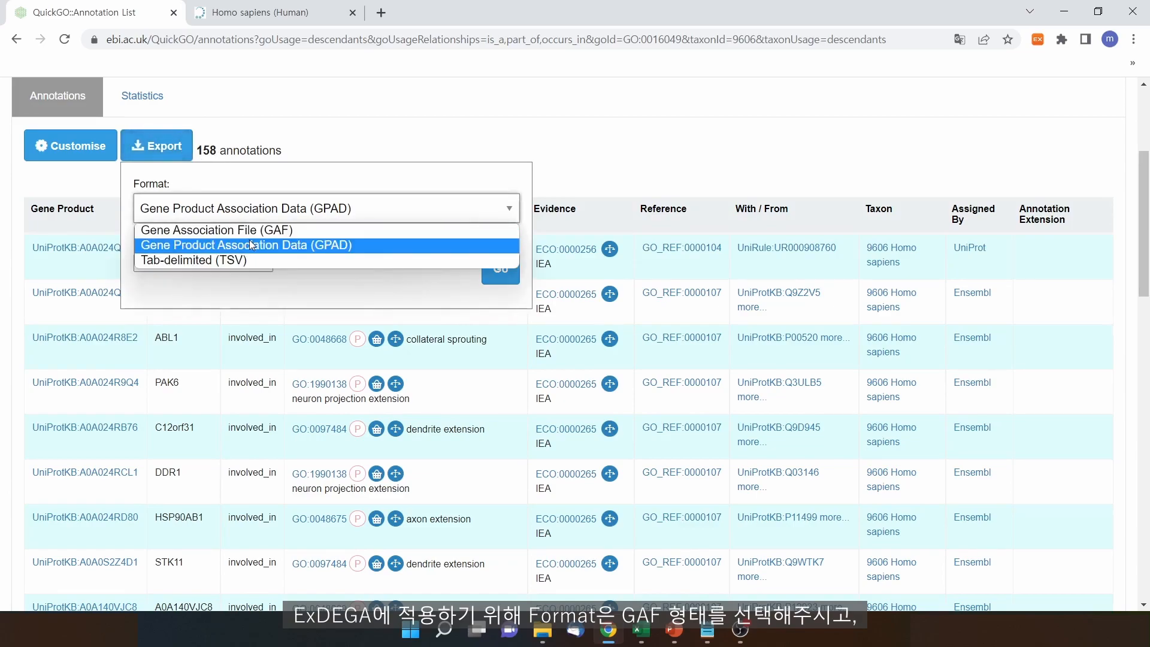
left_click(249, 233)
left_click(246, 263)
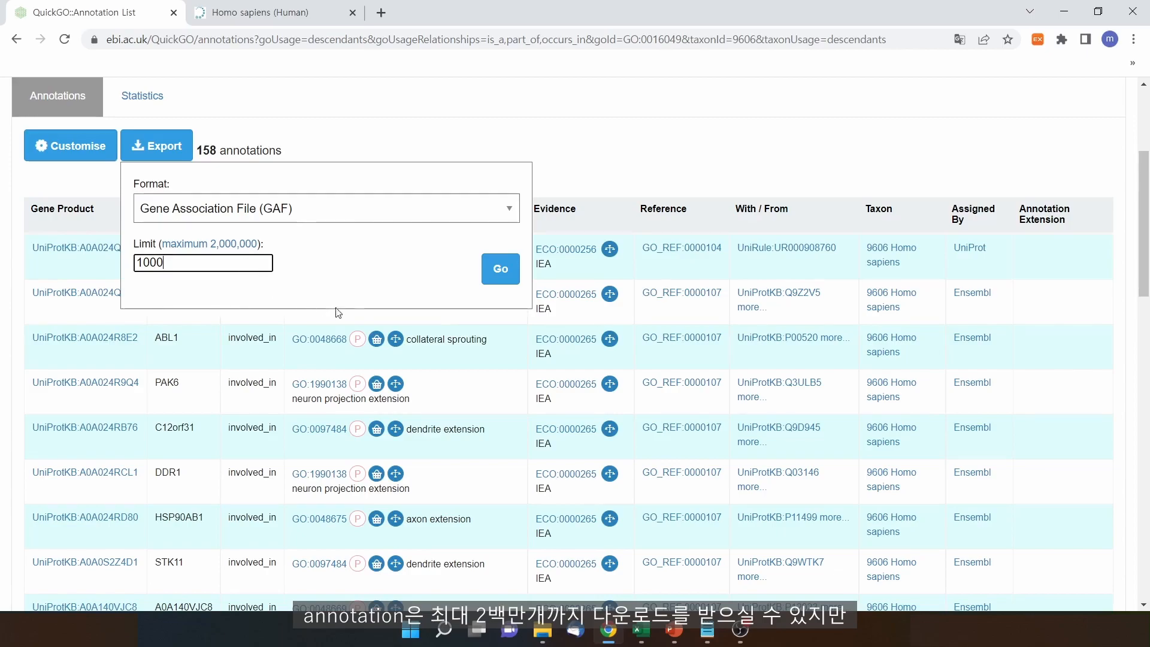
left_click(489, 267)
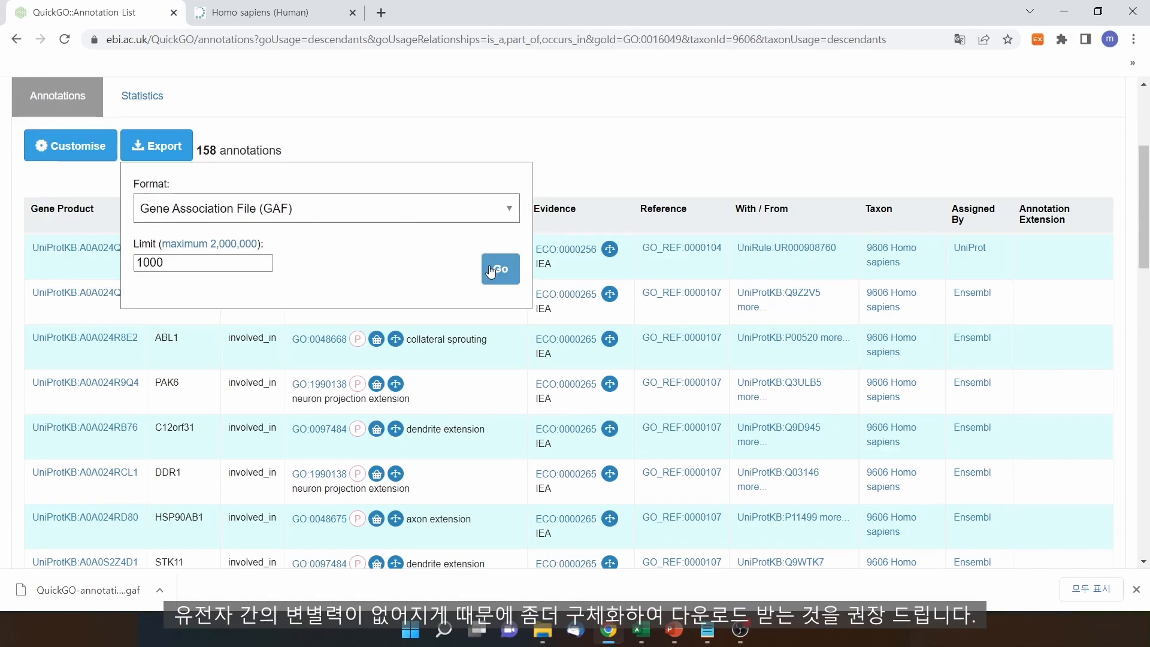
left_click(157, 585)
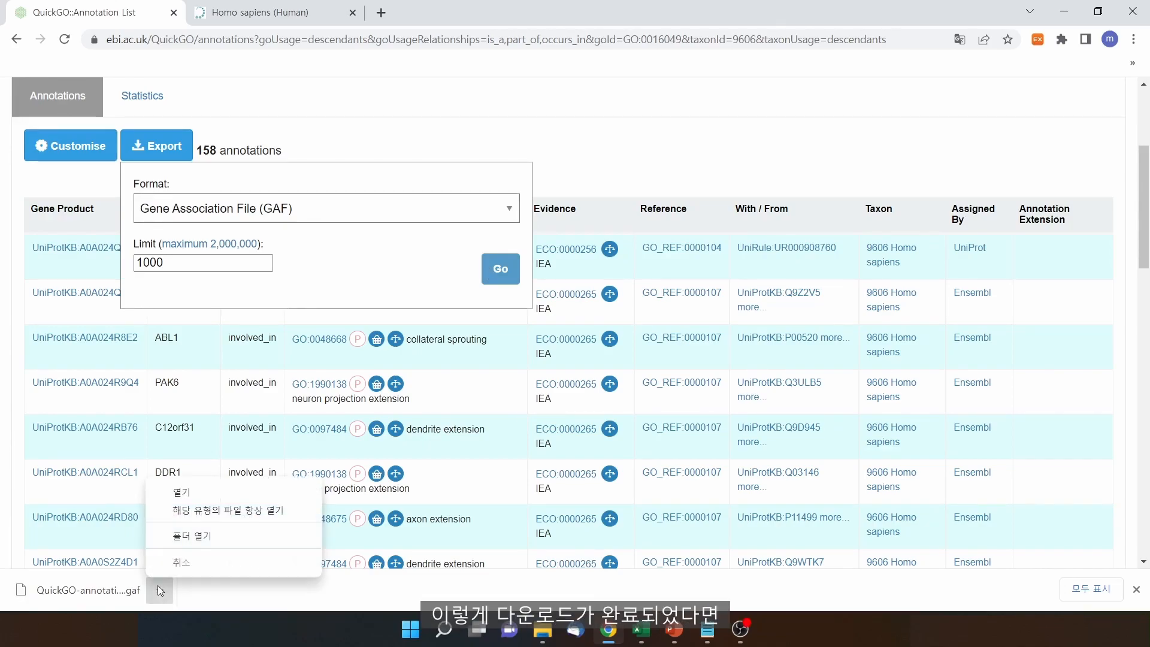
left_click(214, 543)
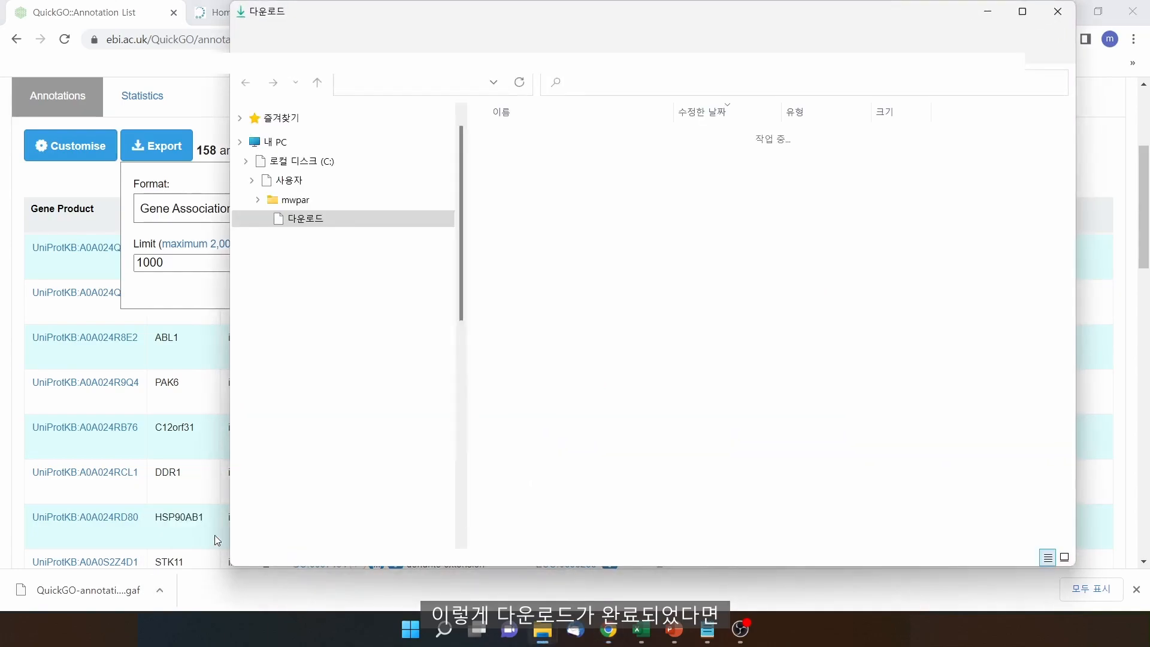
Paste 'cell growth' as the new name of the downloaded QuickGO annotation file
left_click(627, 155)
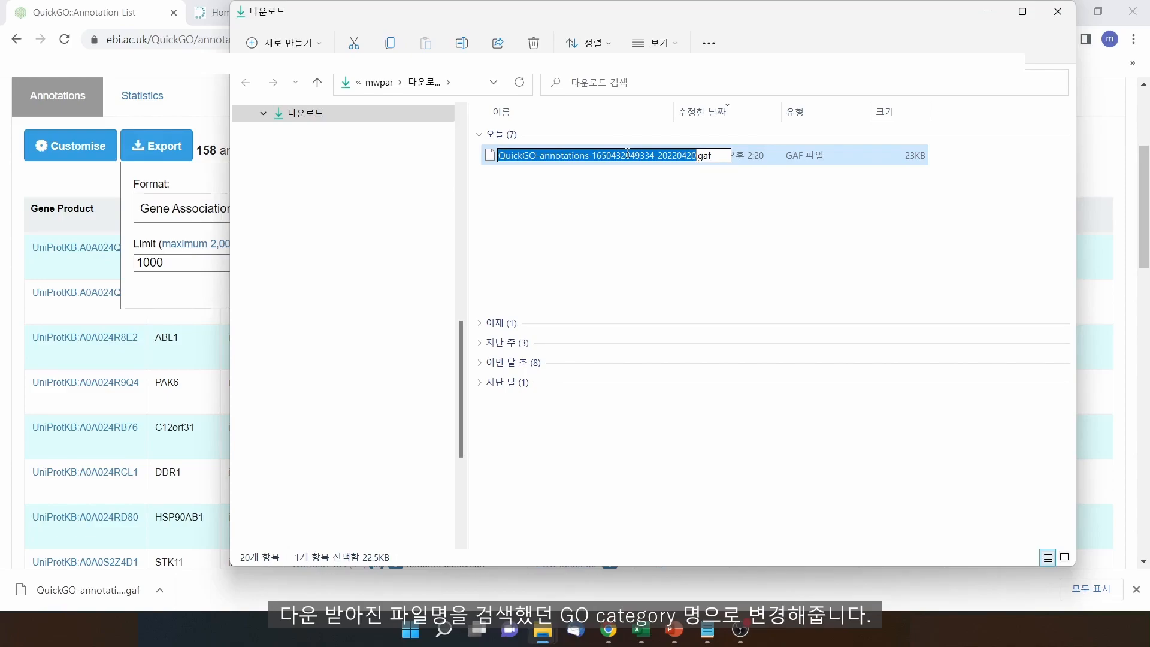
type("cell growth")
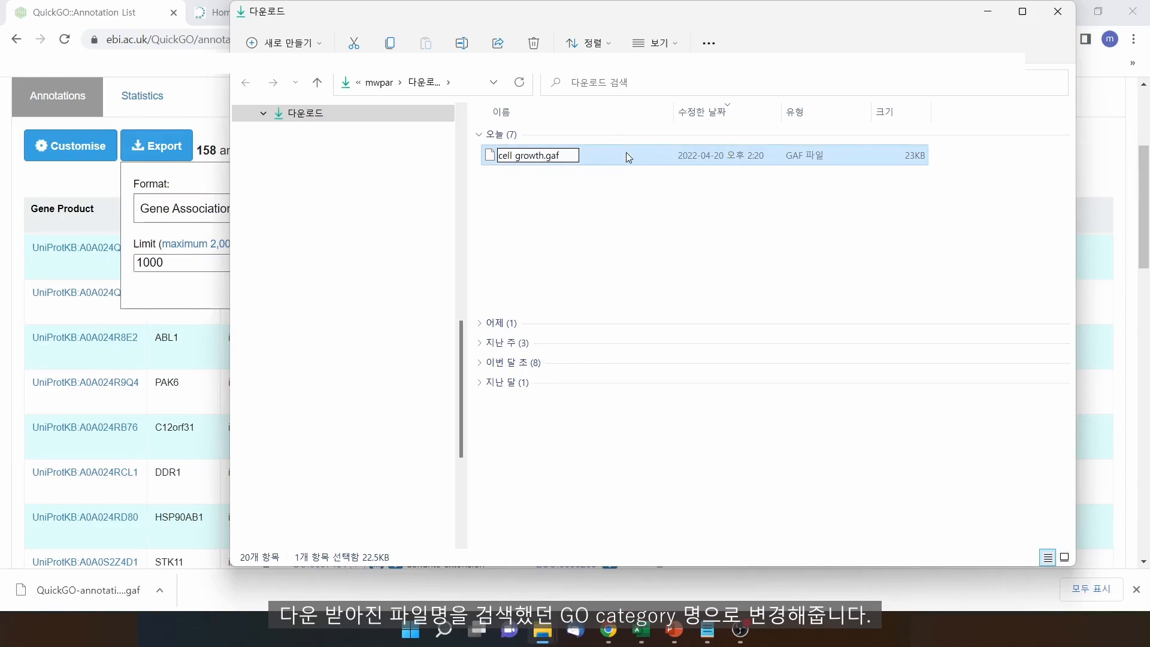
key("Return")
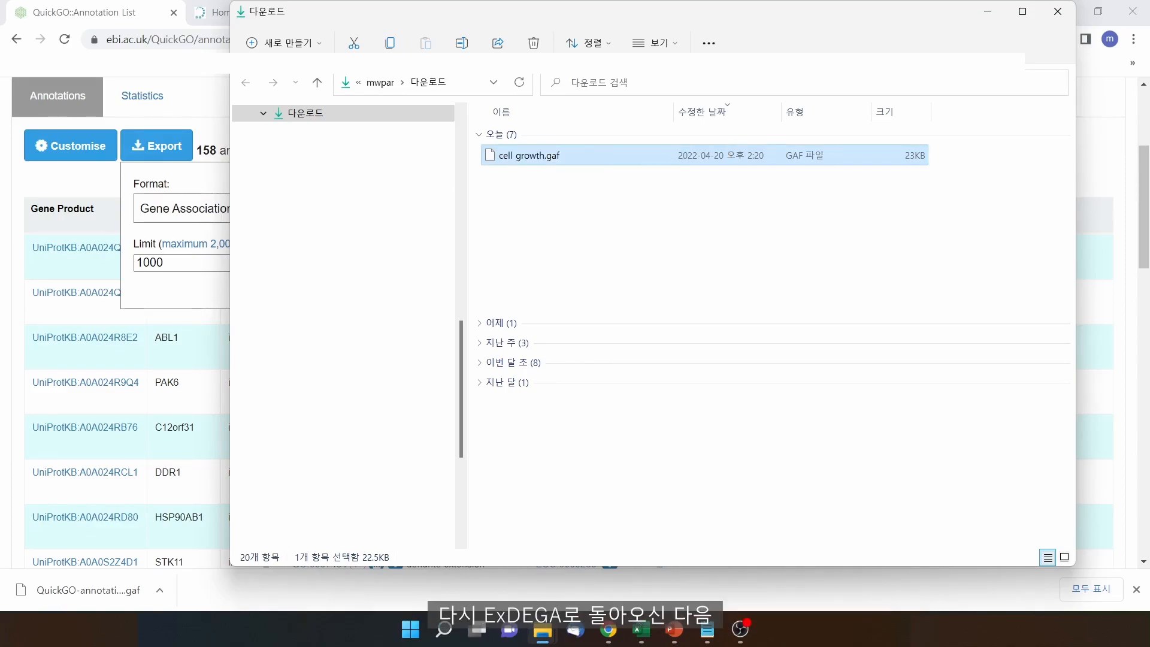
Back in Excel, import cell growth.gaf through QuickGO Import and tick the cell growth category
left_click(641, 630)
left_click(615, 585)
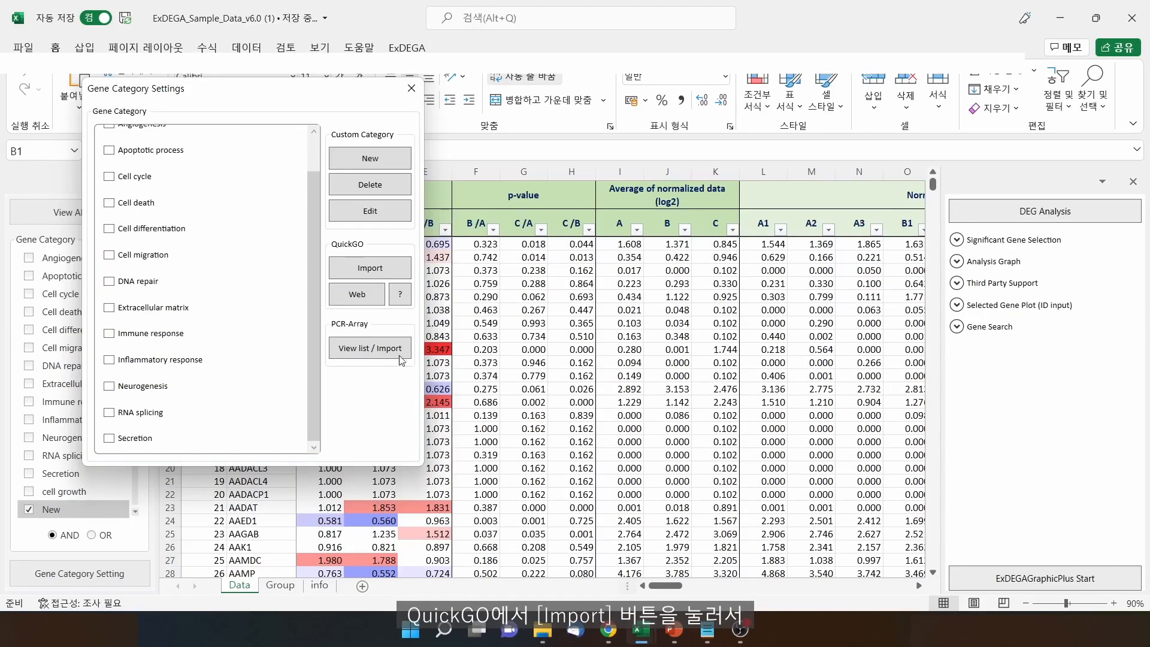
left_click(397, 269)
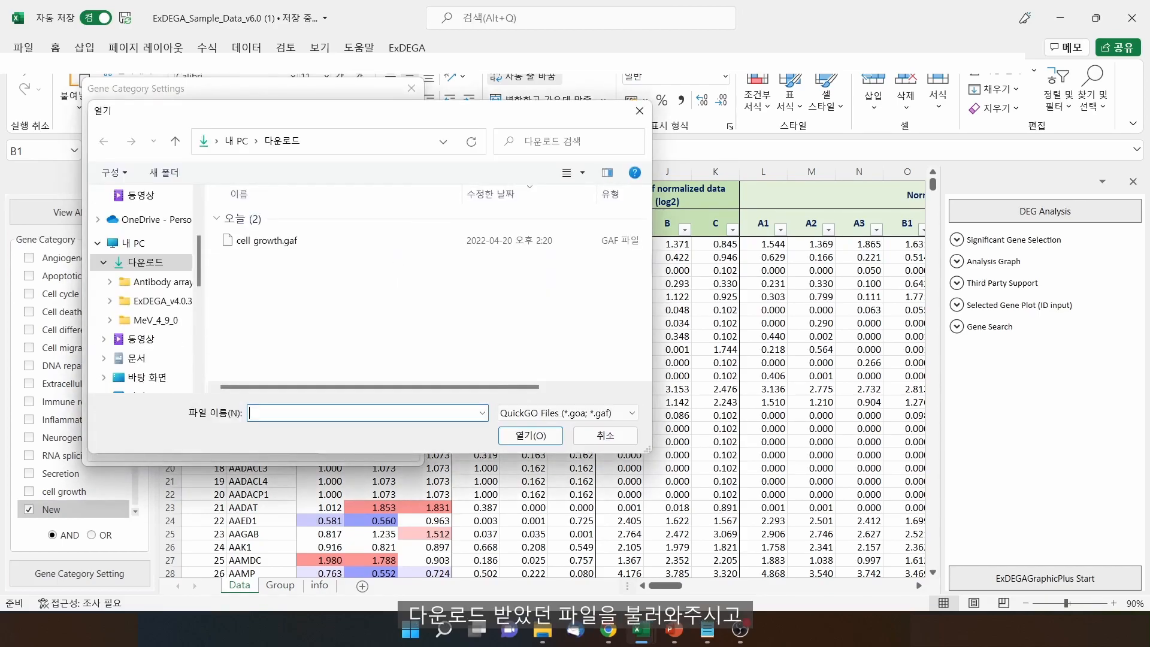
left_click(266, 240)
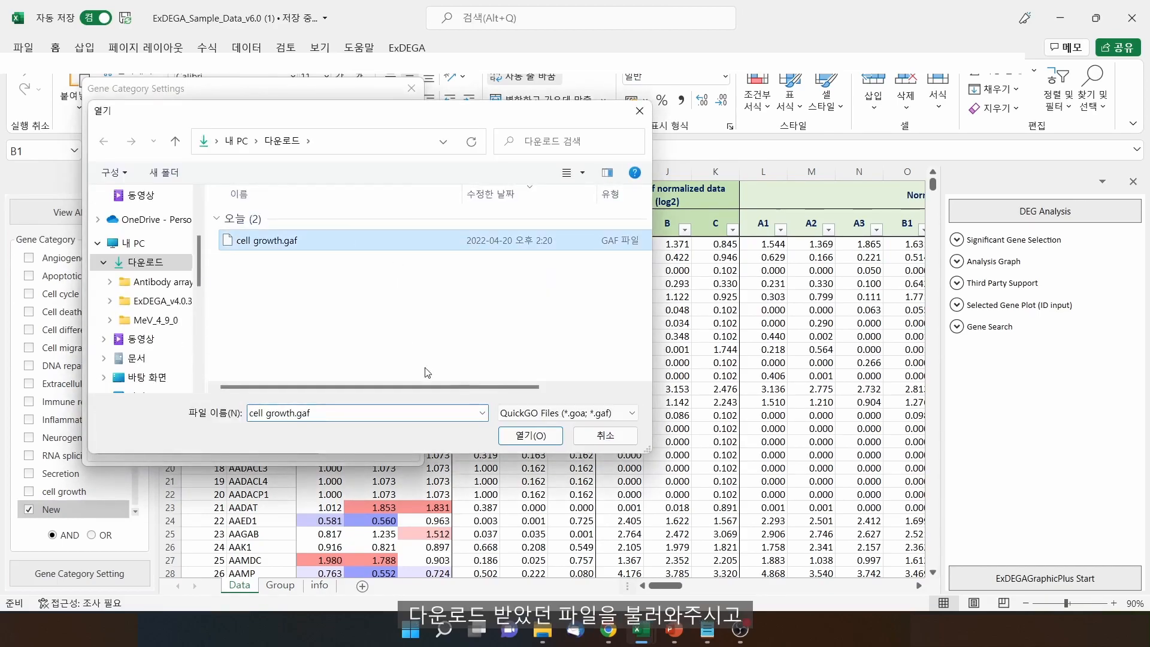
left_click(531, 435)
left_click(365, 256)
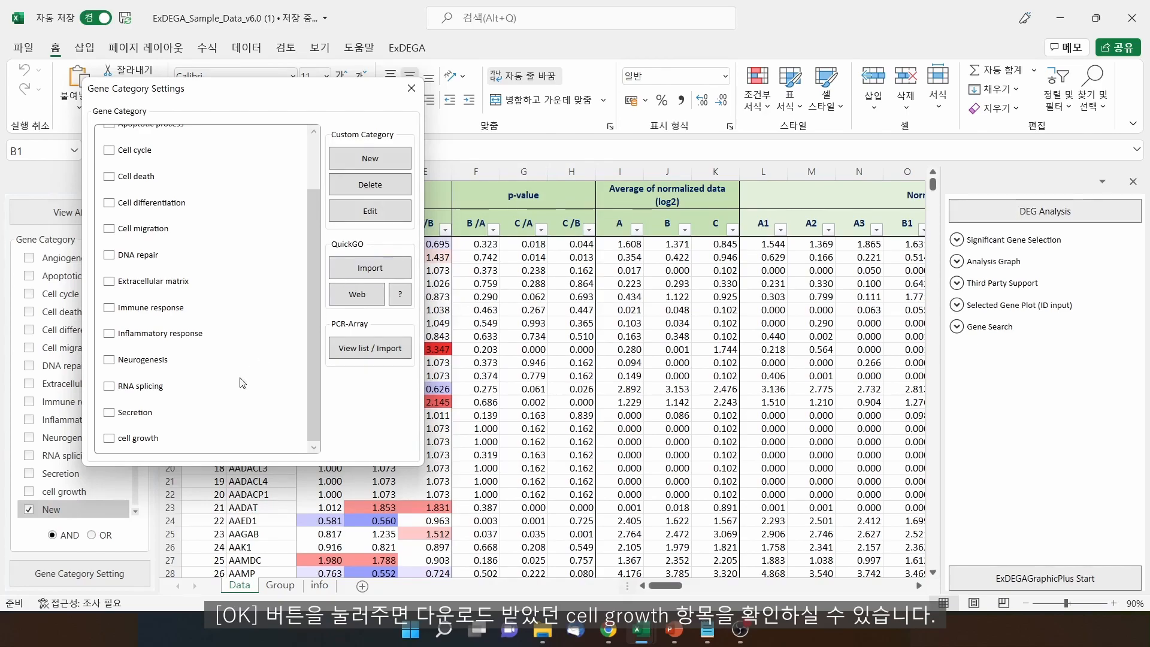
left_click(111, 439)
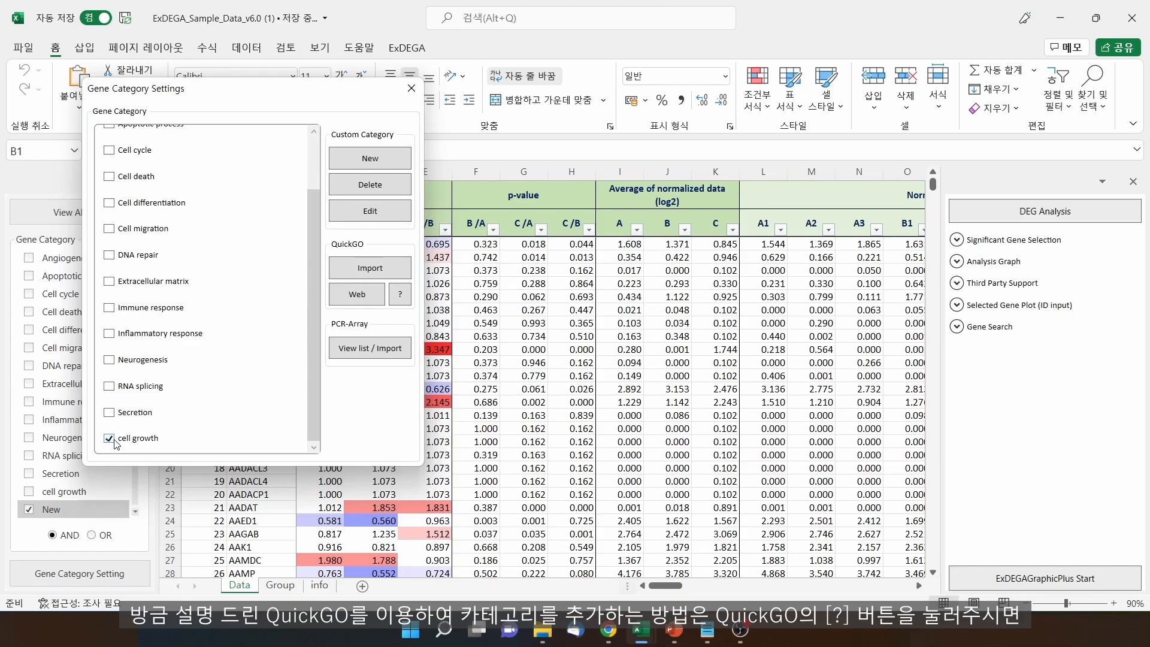
left_click(400, 296)
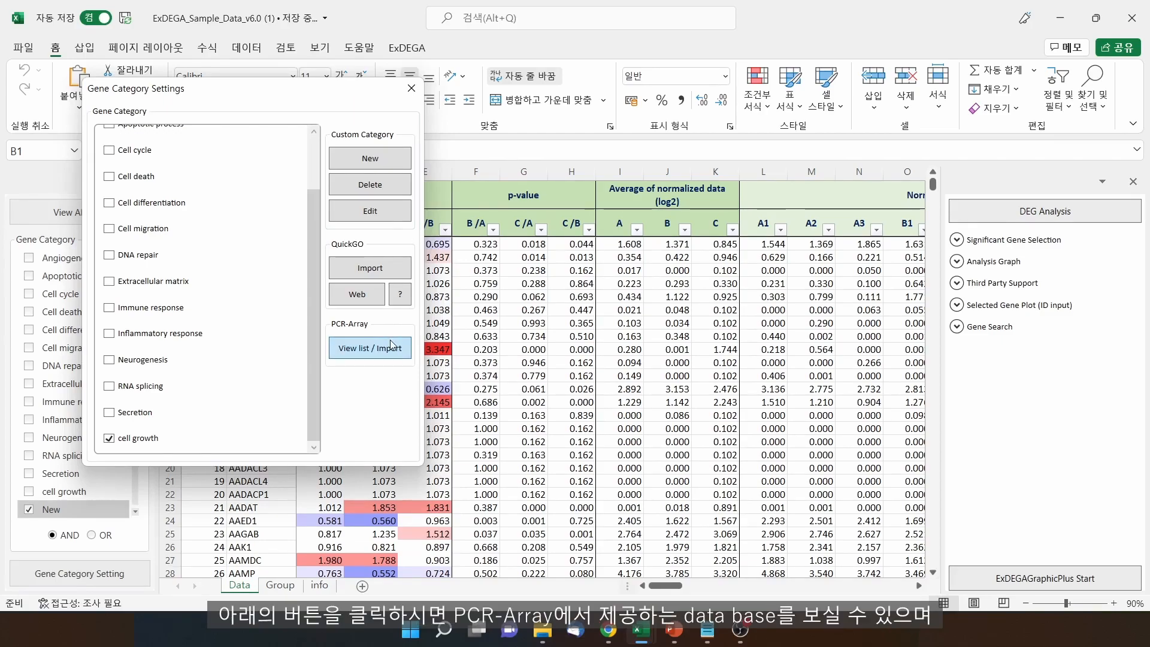
Import the Drug_Metabolism pathway from the PCR-Array list as a gene category
left_click(391, 346)
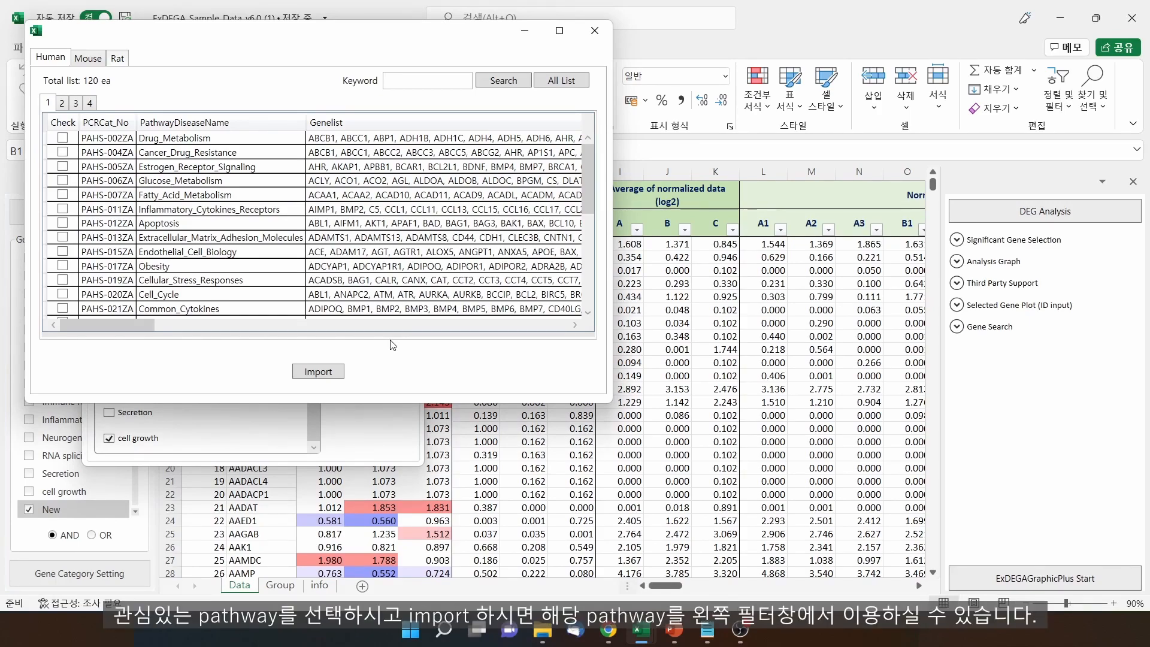
left_click(63, 137)
left_click(318, 372)
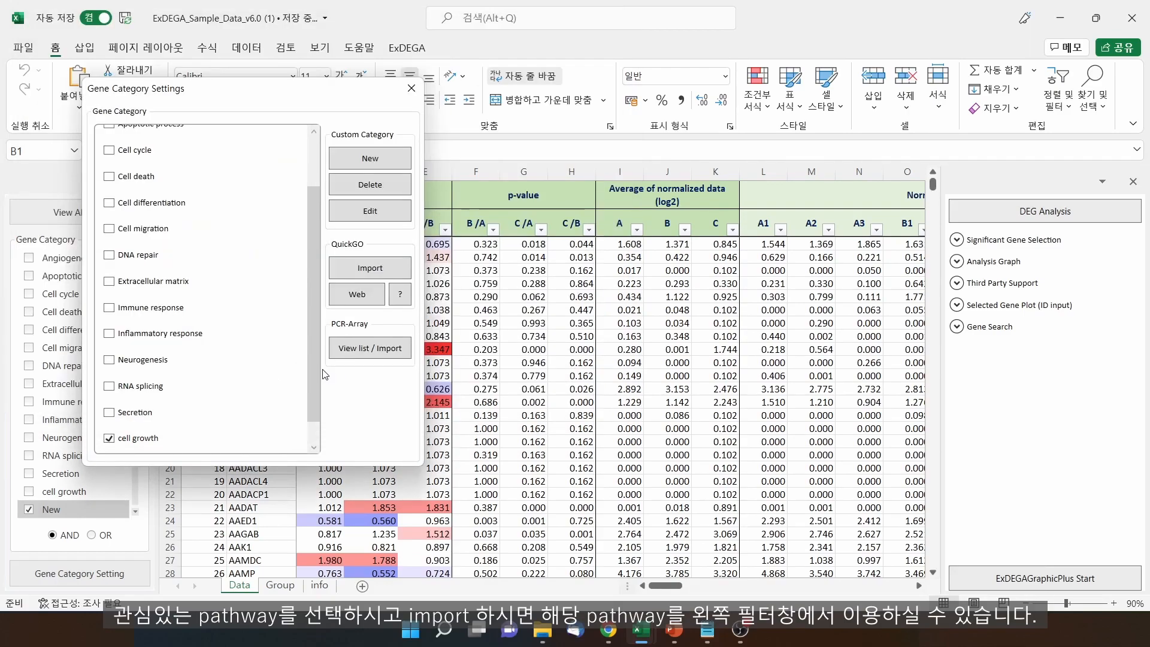
left_click_drag(313, 374, 313, 425)
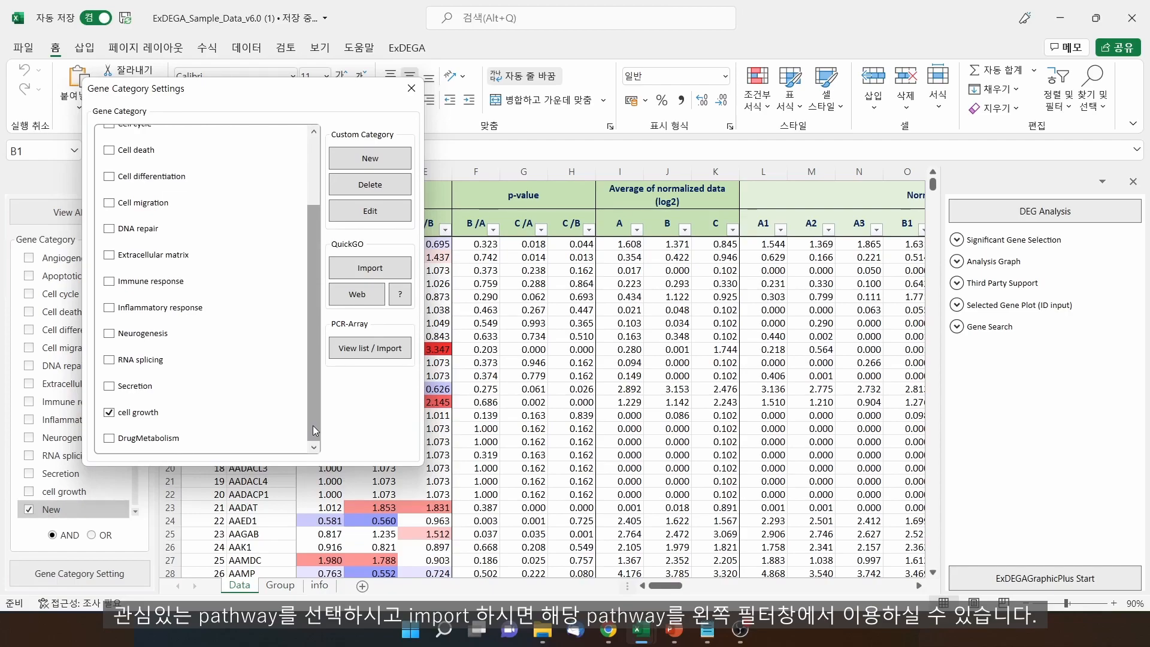
left_click(381, 355)
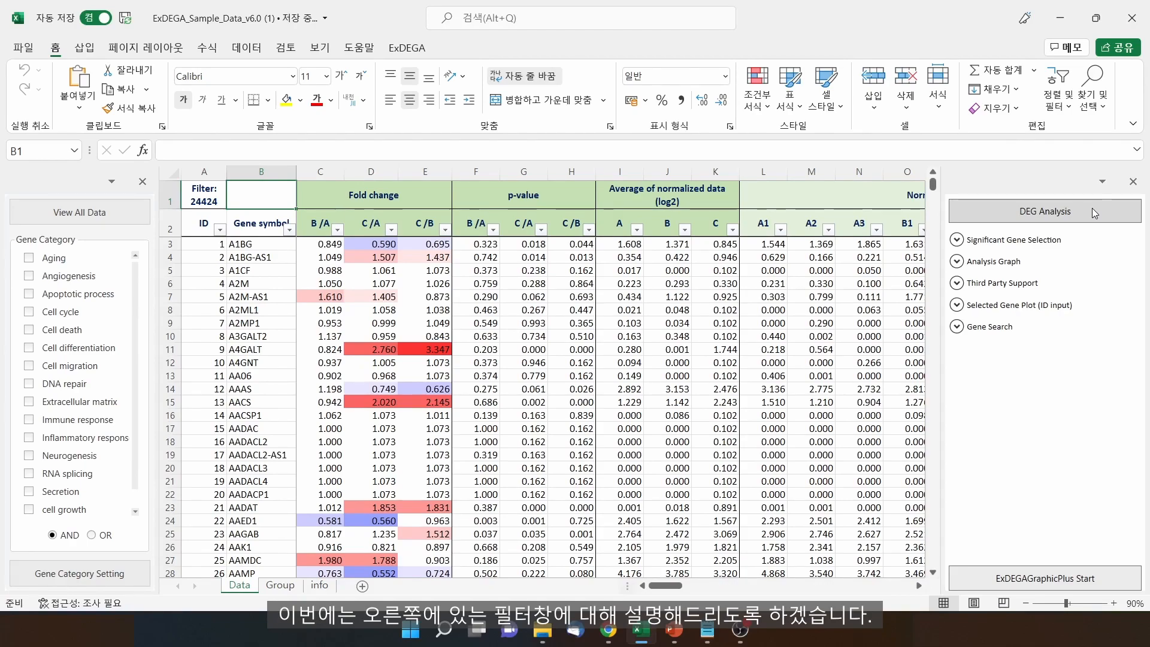
Expand Significant Gene Selection and review thresholds: fold change 2.00, normalized 4.00, p-value 0.050
left_click(1060, 241)
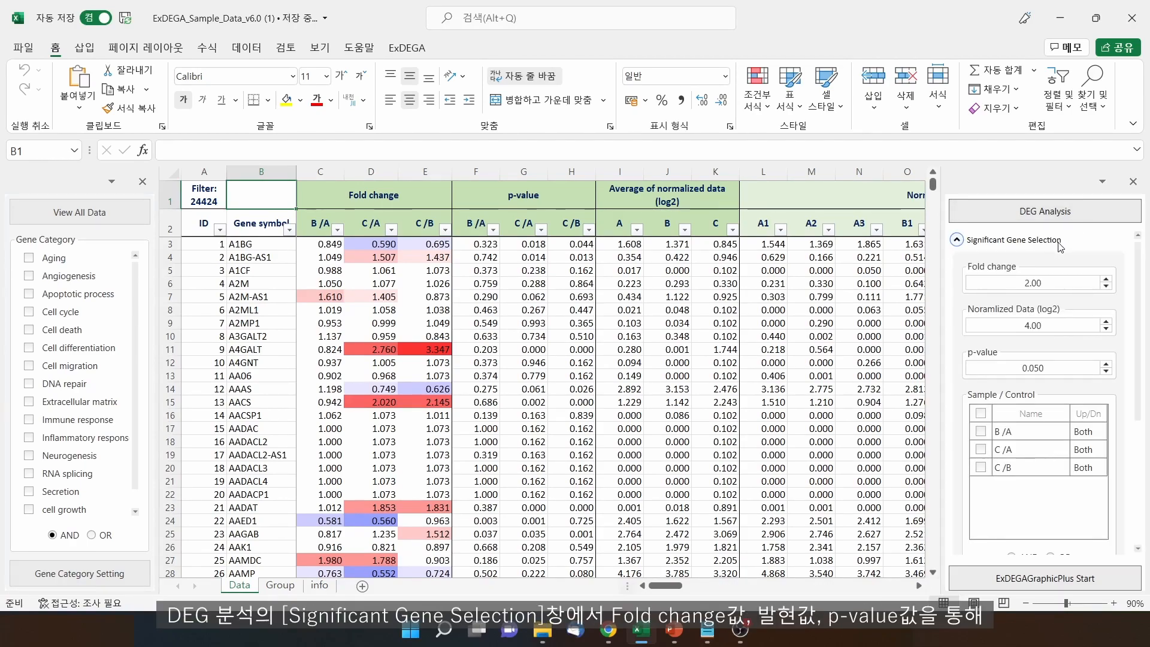
left_click(1049, 281)
left_click(1059, 327)
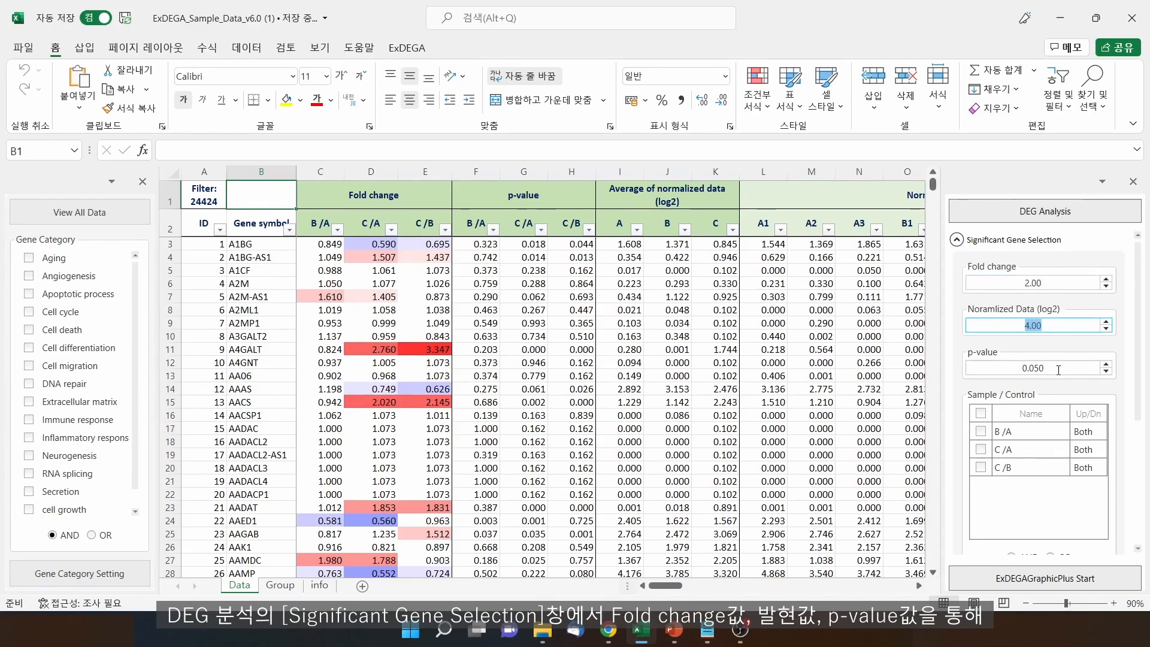
left_click(1059, 369)
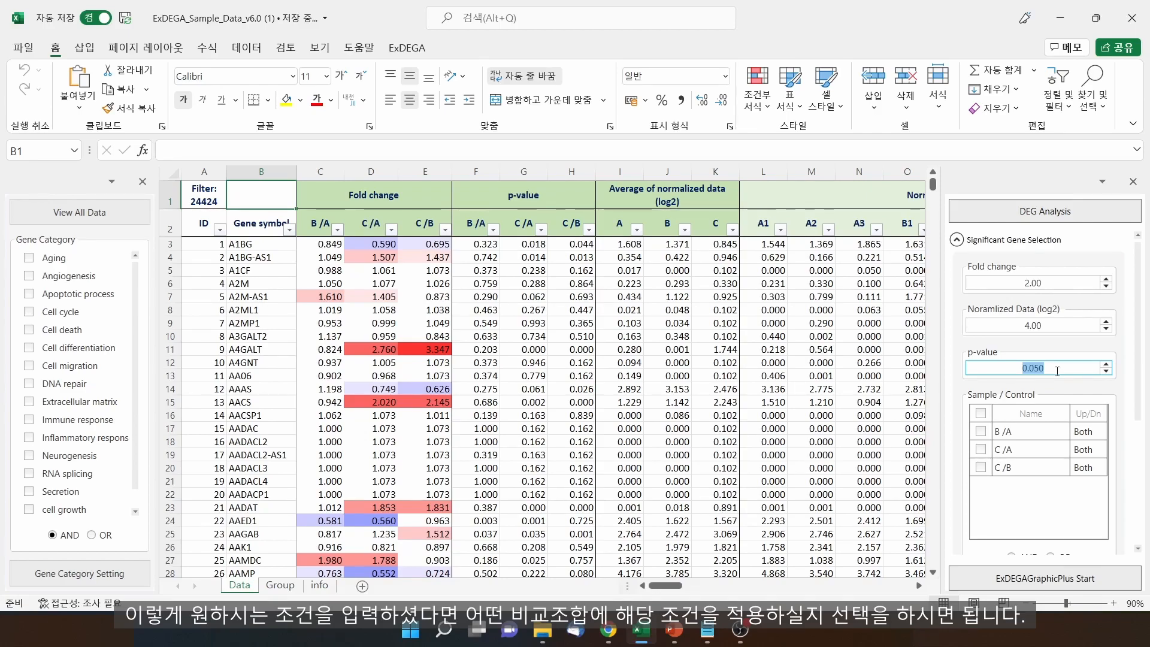
Select the B/A and C/A comparisons, limiting C/A to down-regulated (Dn) genes
left_click(980, 432)
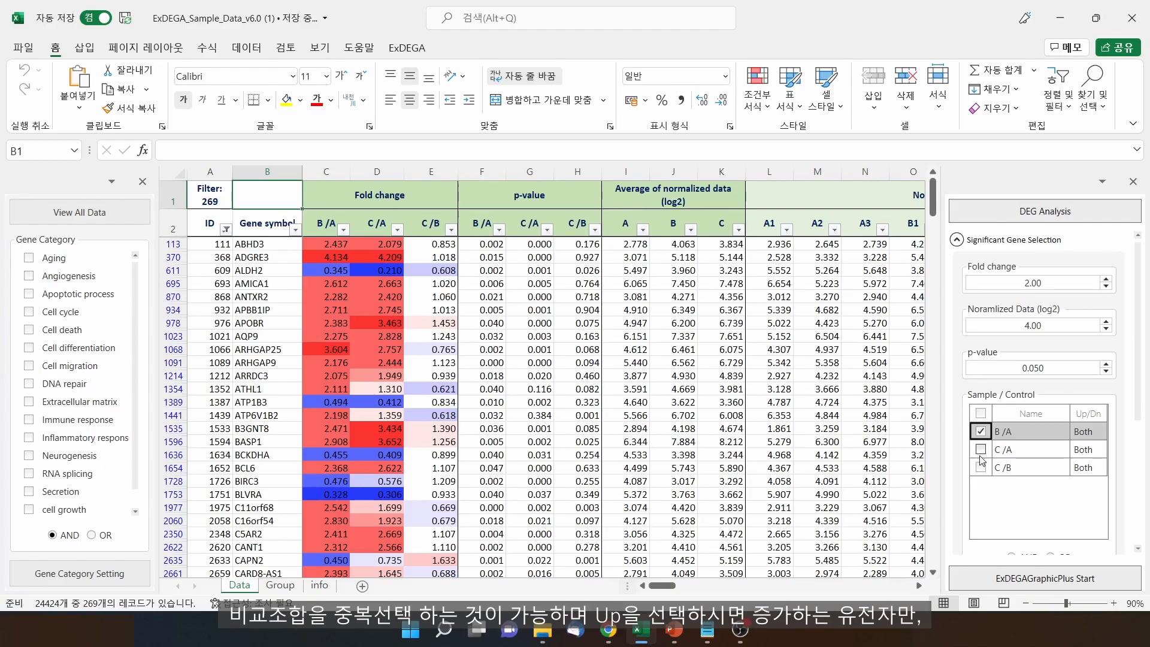
left_click(981, 450)
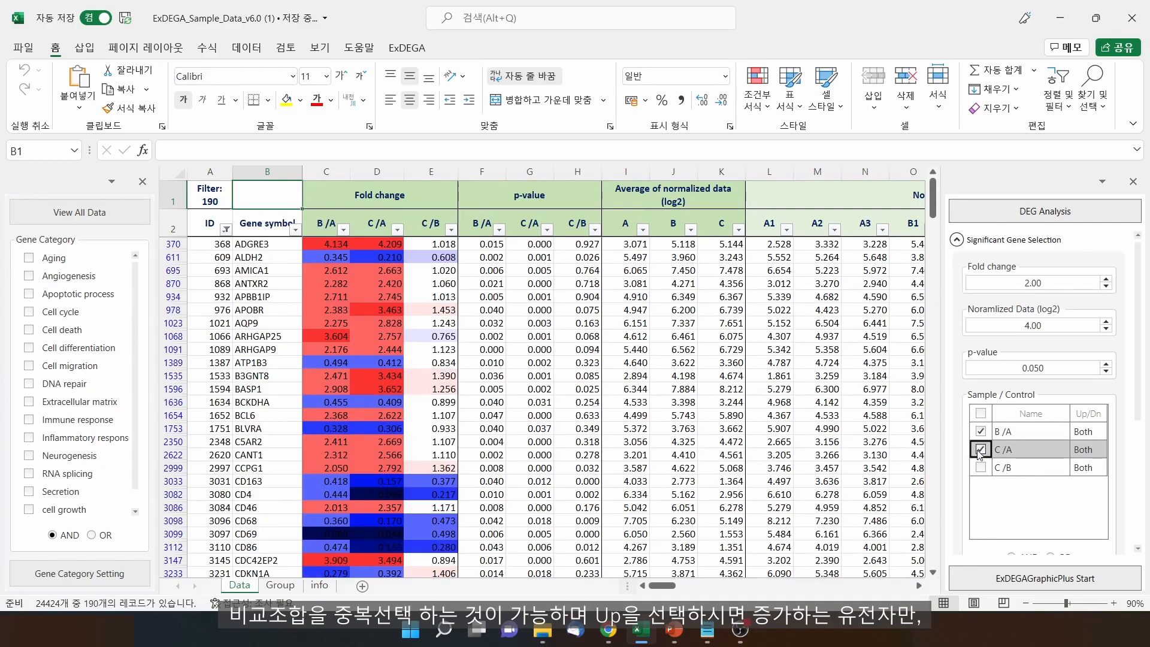
left_click(1085, 449)
left_click(1086, 449)
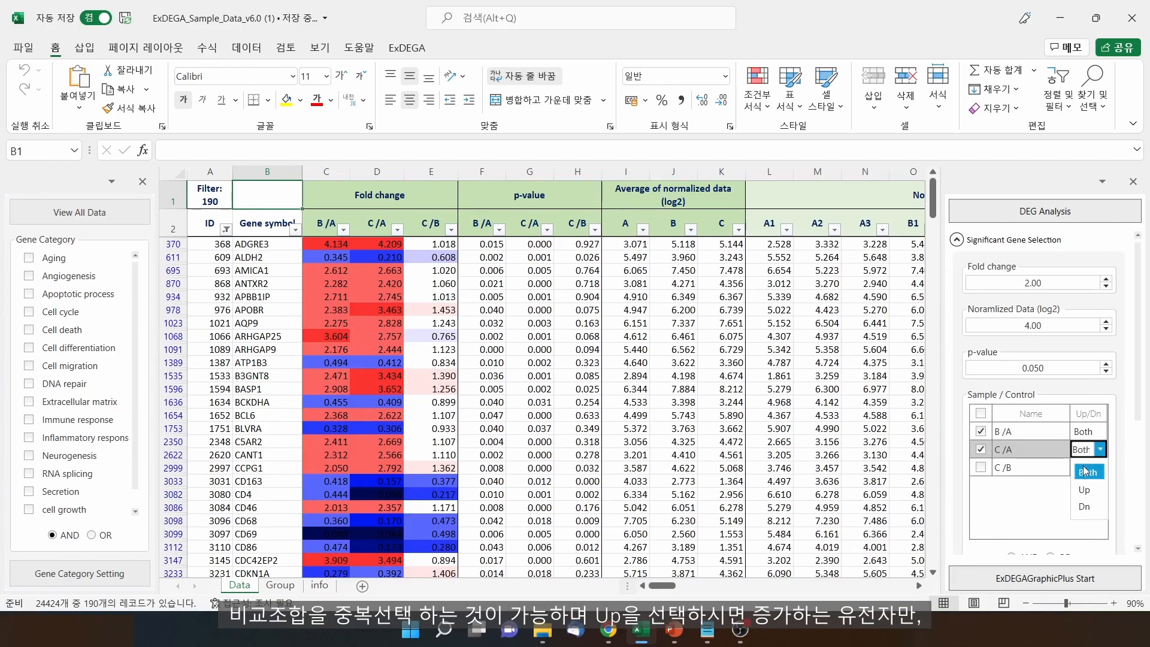
left_click(1083, 491)
left_click(1088, 451)
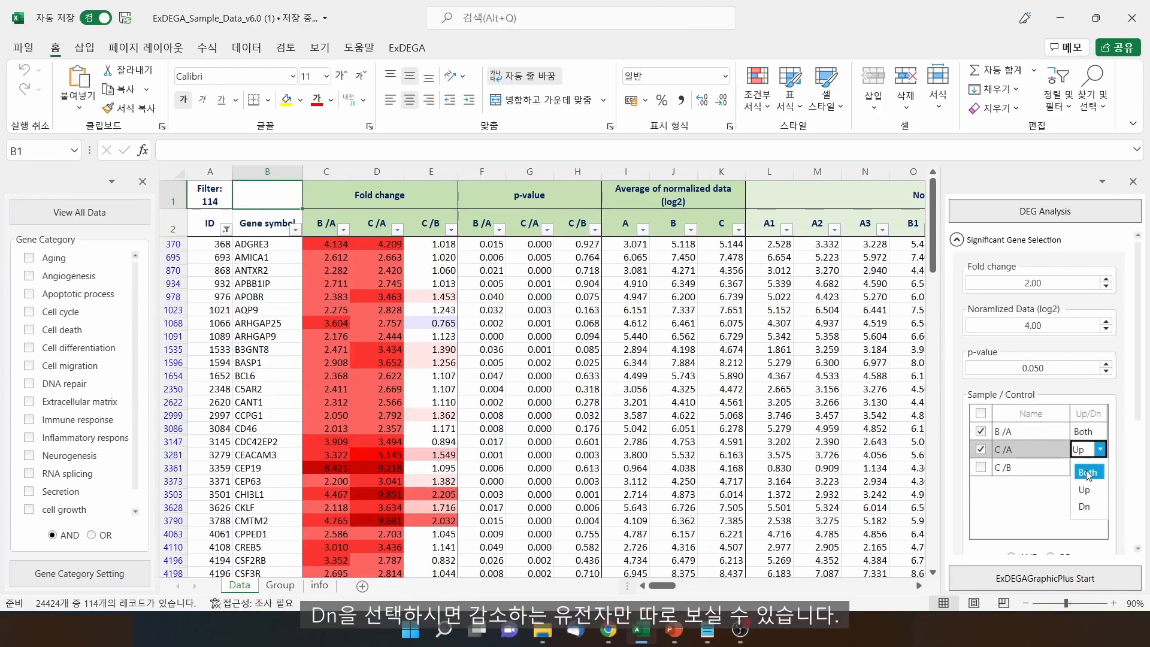
left_click(1085, 507)
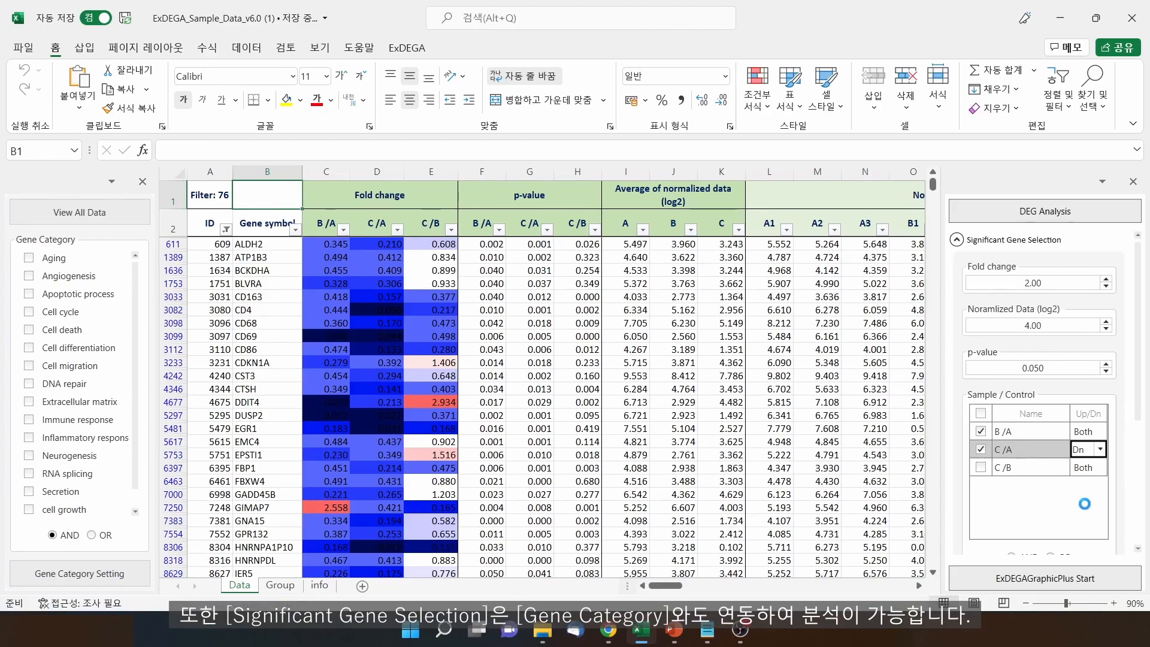
Chart the significant B /A genes by gene category as a pie chart and up/down bar charts
left_click(28, 259)
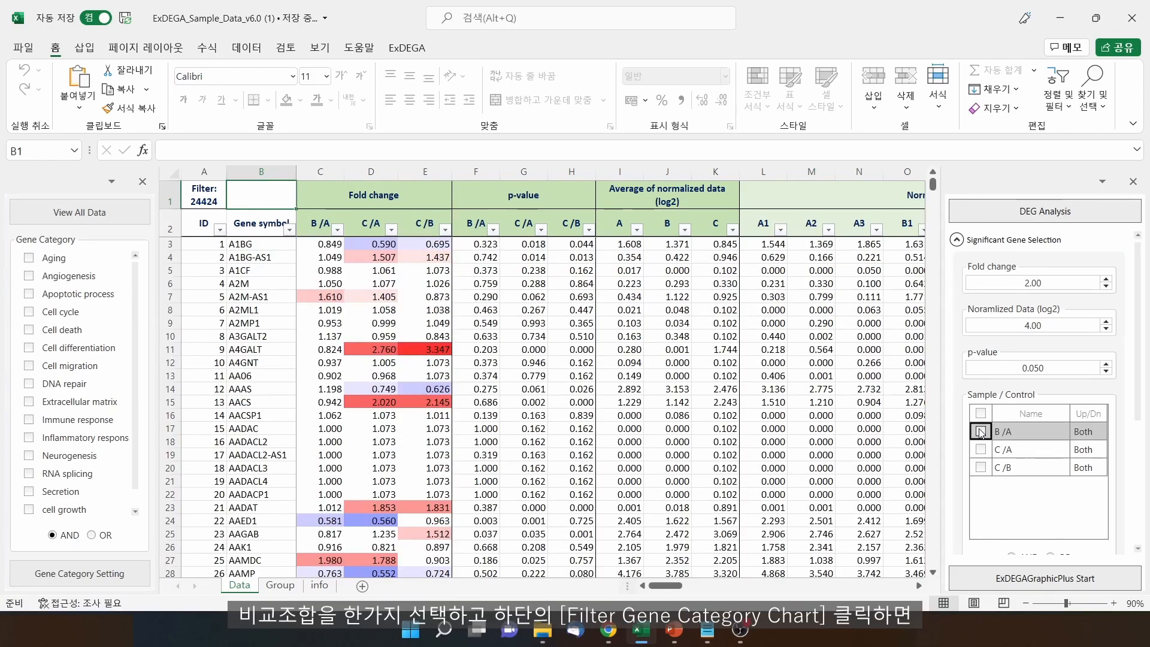
left_click(981, 432)
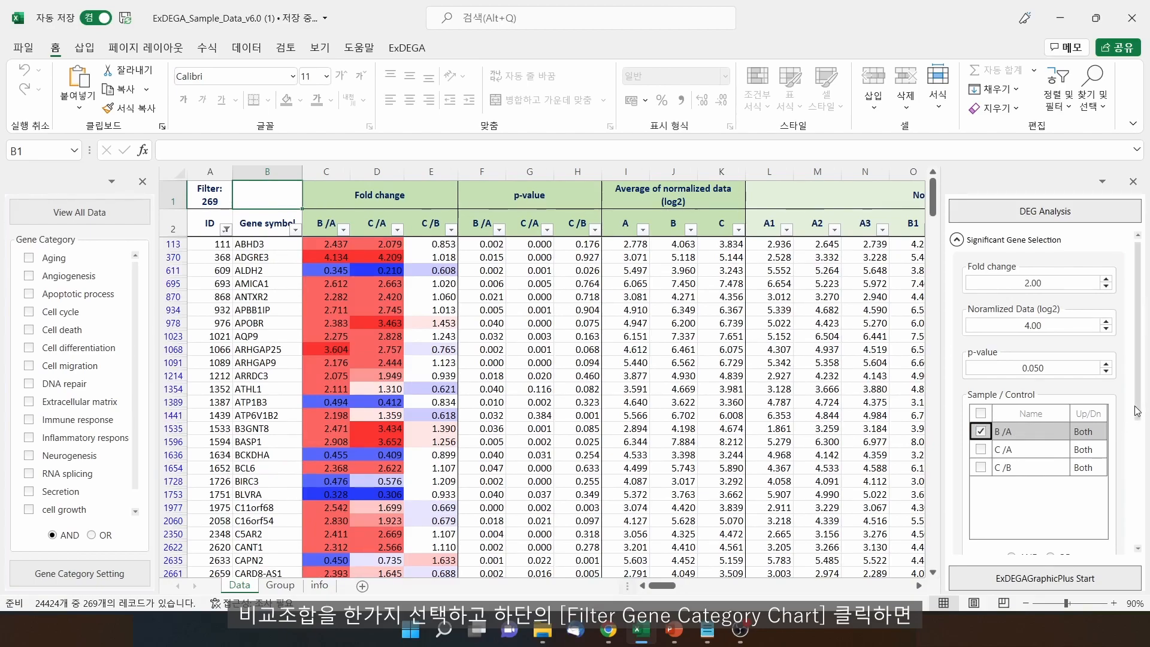
scroll(1137, 411, "down", 3)
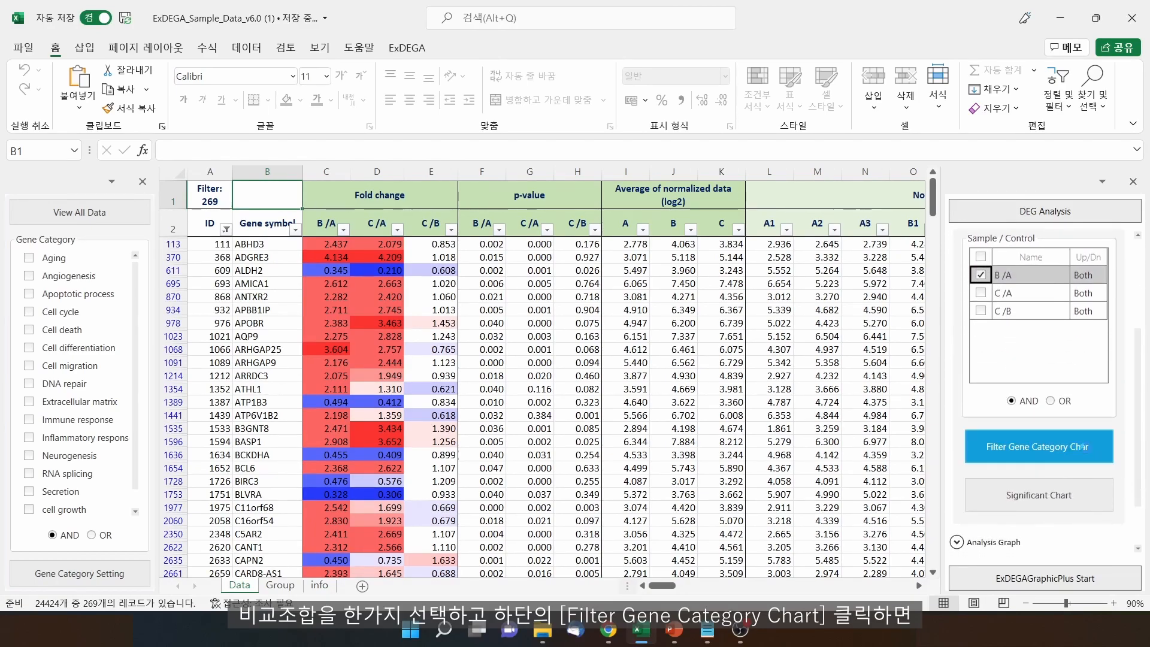
left_click(1086, 448)
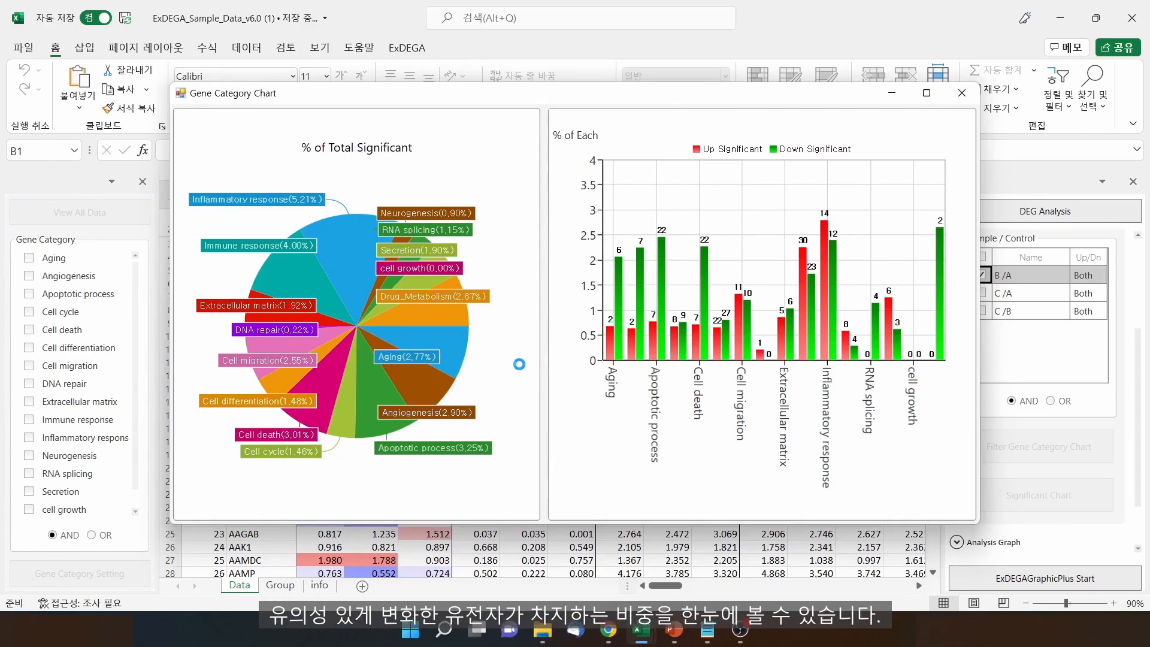
Filter the sheet to the 499 Inflammatory response genes from the pie slice and inspect the rows
mouse_move(362, 254)
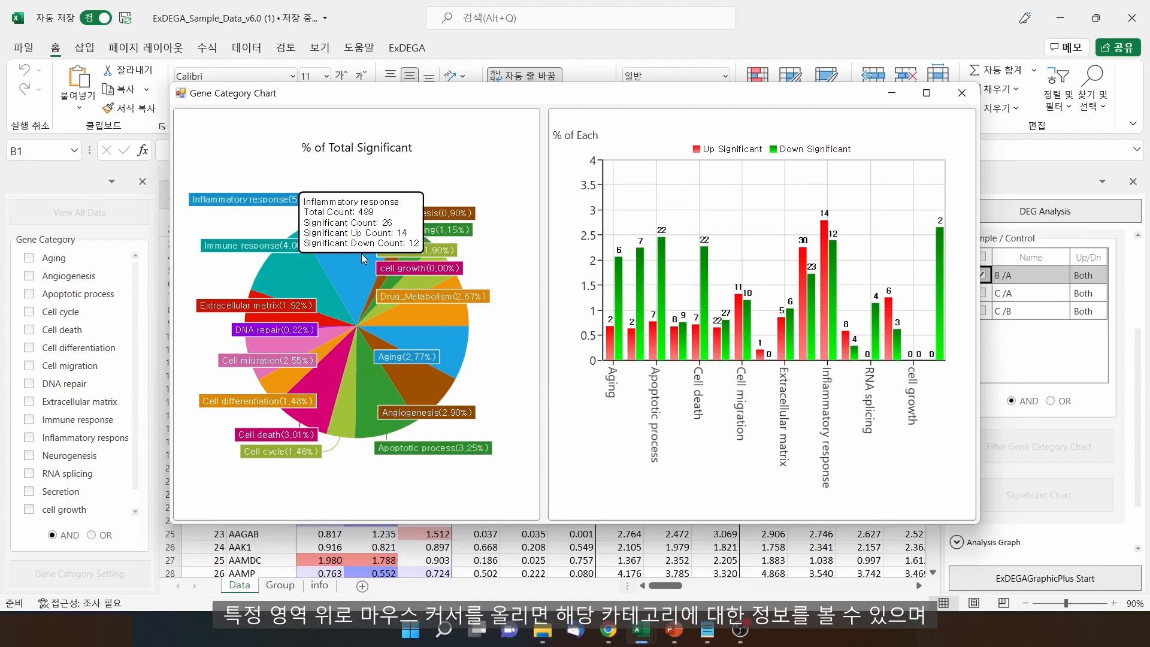
left_click(362, 254)
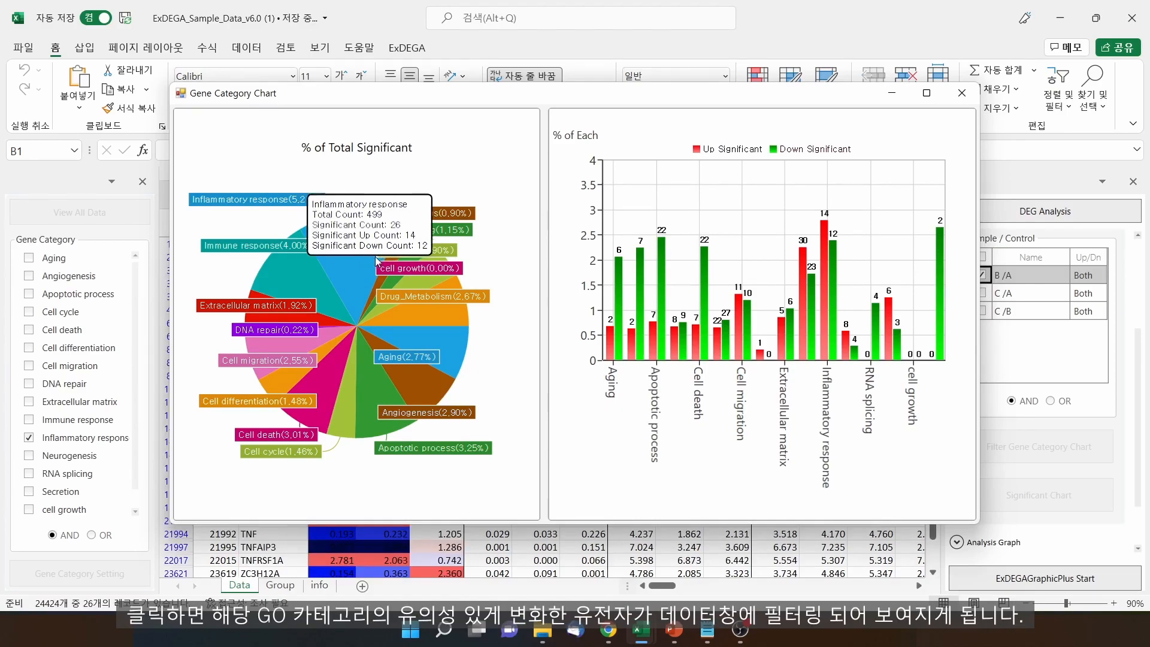
left_click_drag(638, 95, 650, 356)
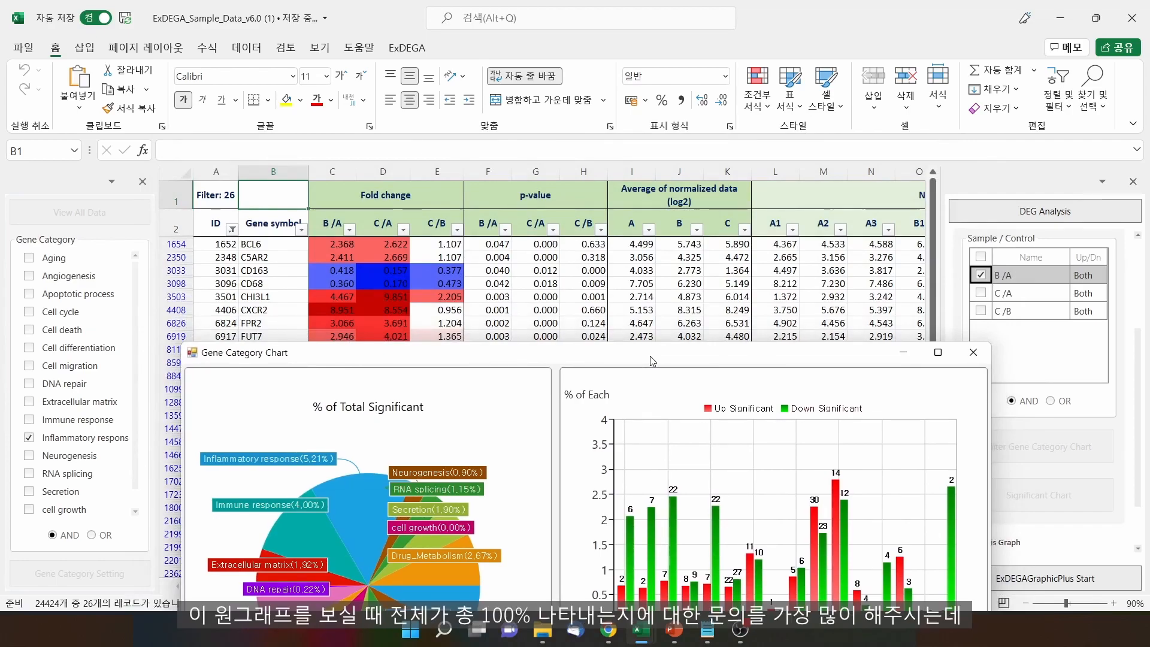
left_click_drag(650, 356, 661, 105)
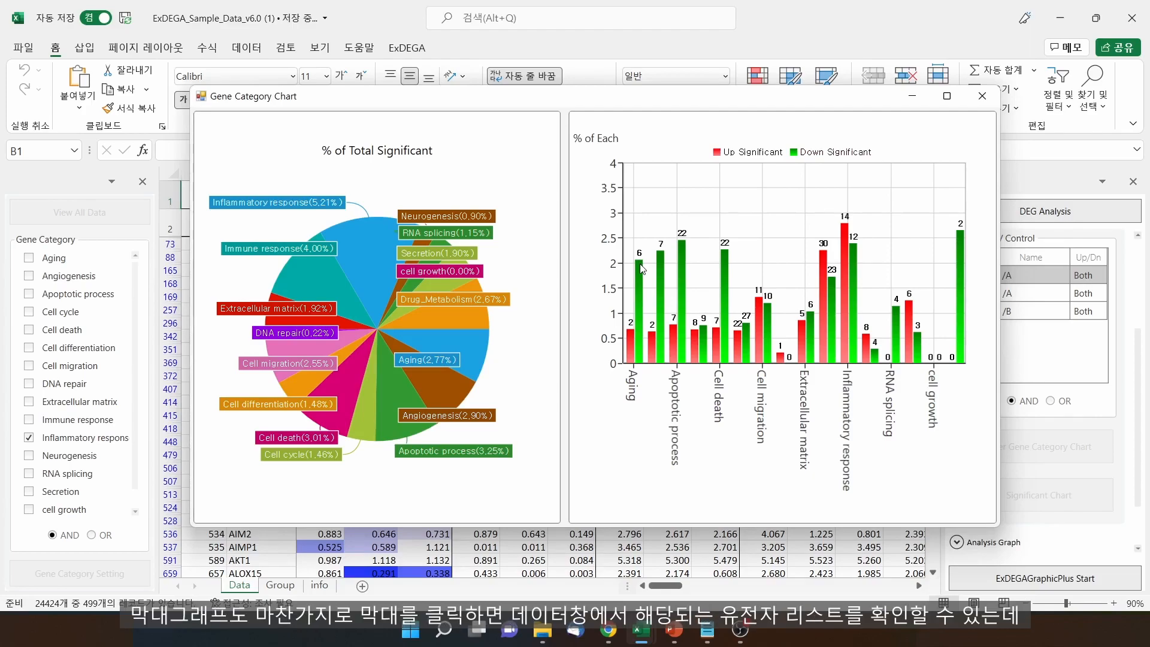
Show the up-regulated and down-regulated Aging genes in the sheet, and check the chart's Save option
left_click(631, 337)
left_click_drag(710, 105, 706, 326)
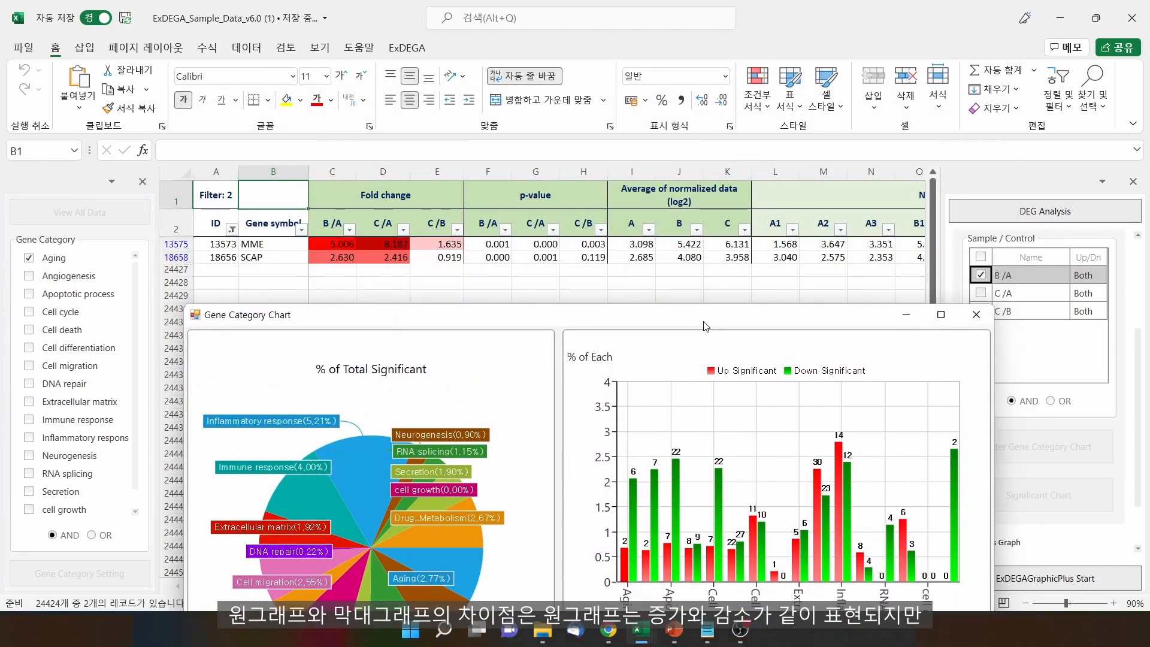
left_click(358, 469)
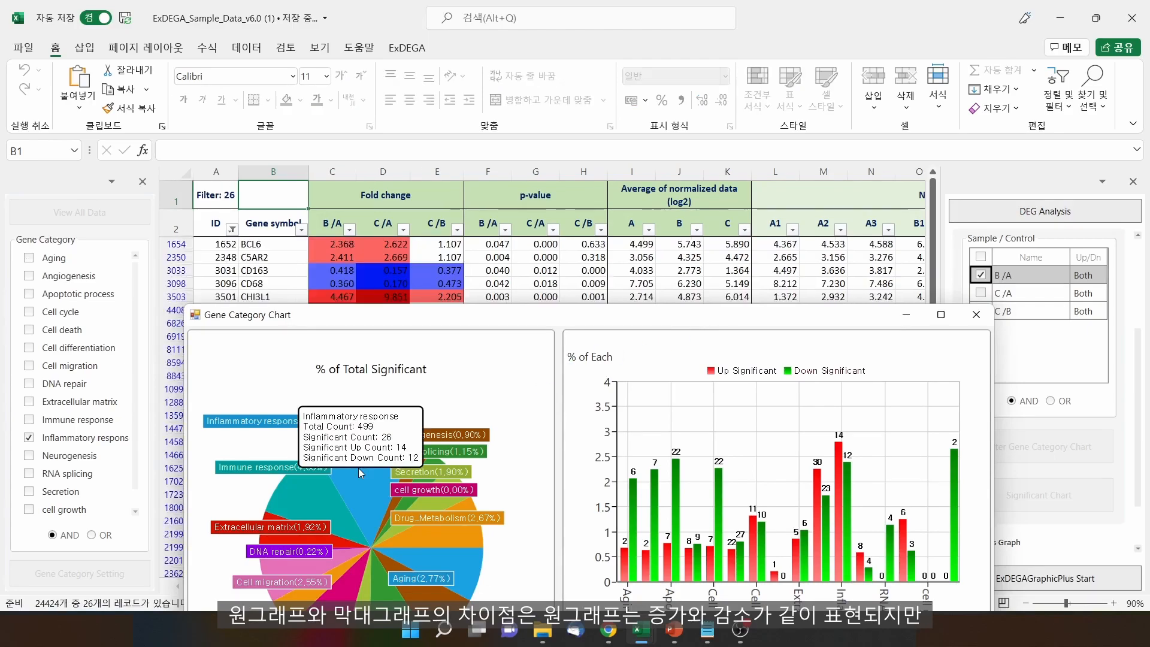
left_click(625, 550)
left_click(634, 531)
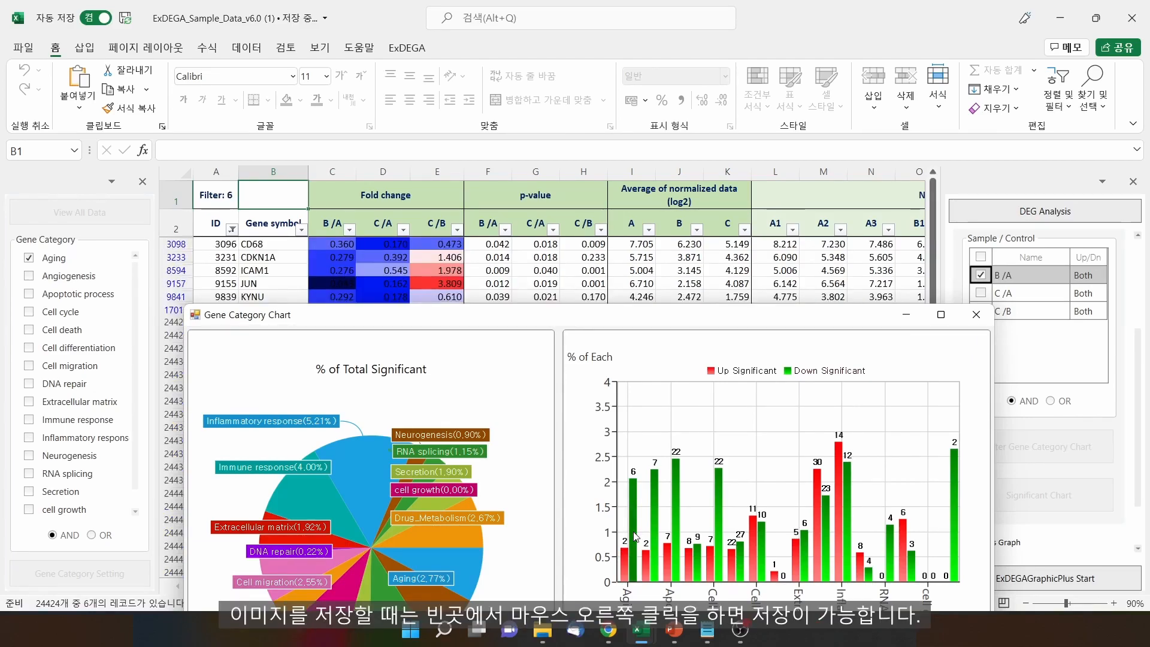
right_click(505, 493)
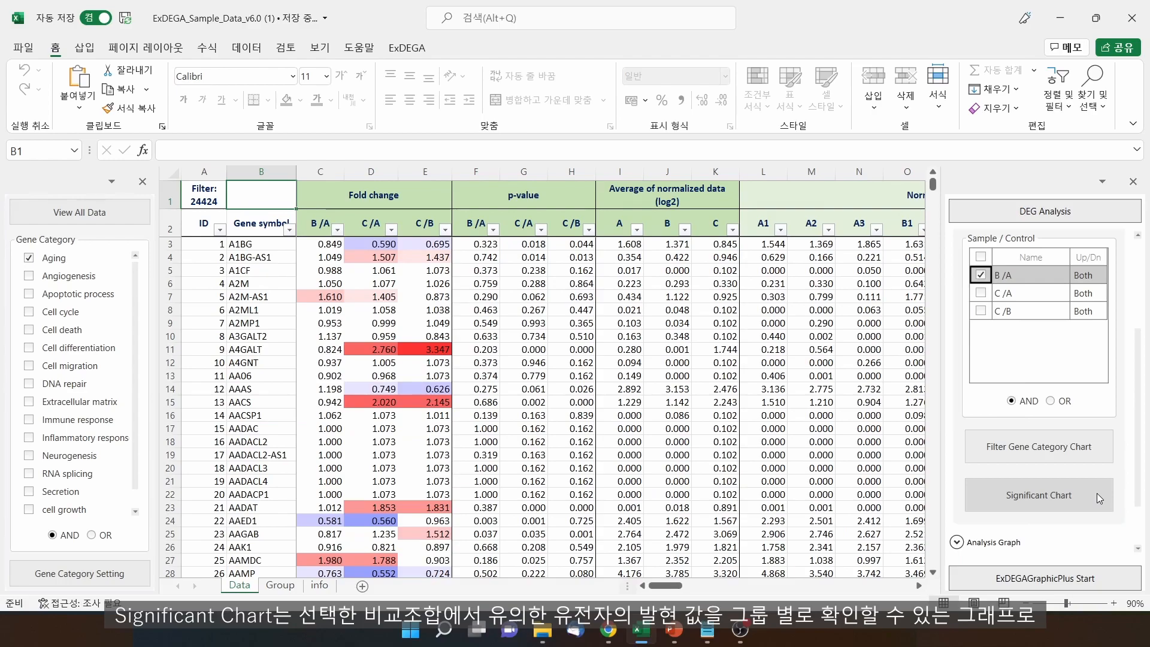
Plot log2 normalized expression per sample for the eight significant Aging genes
left_click(1098, 493)
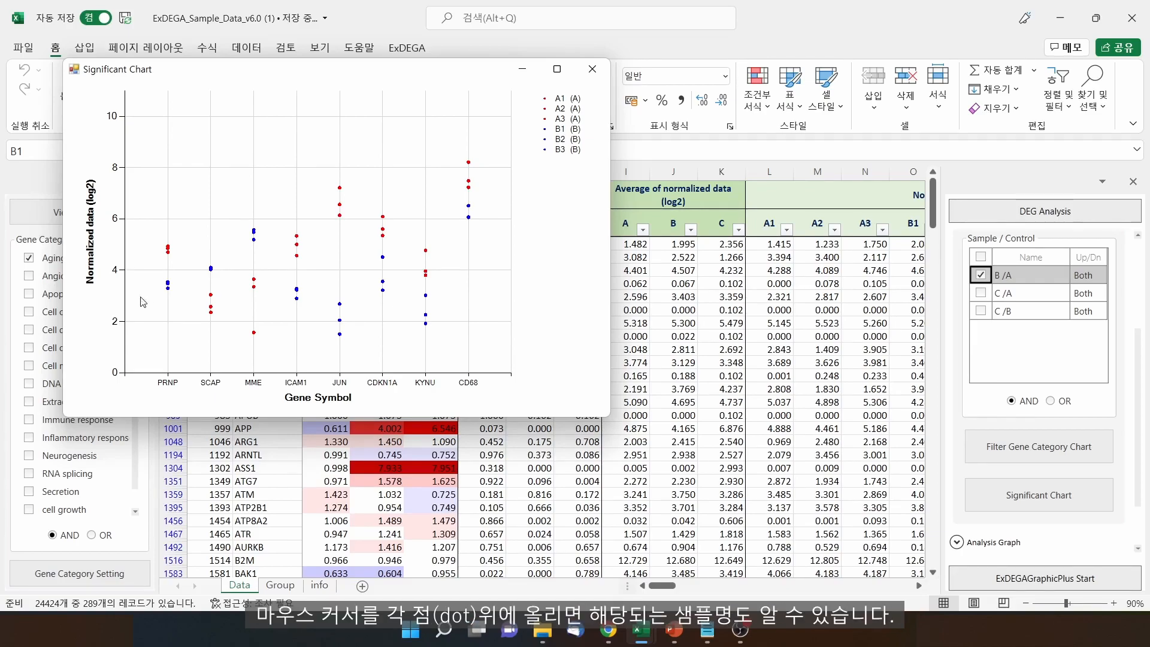
mouse_move(256, 336)
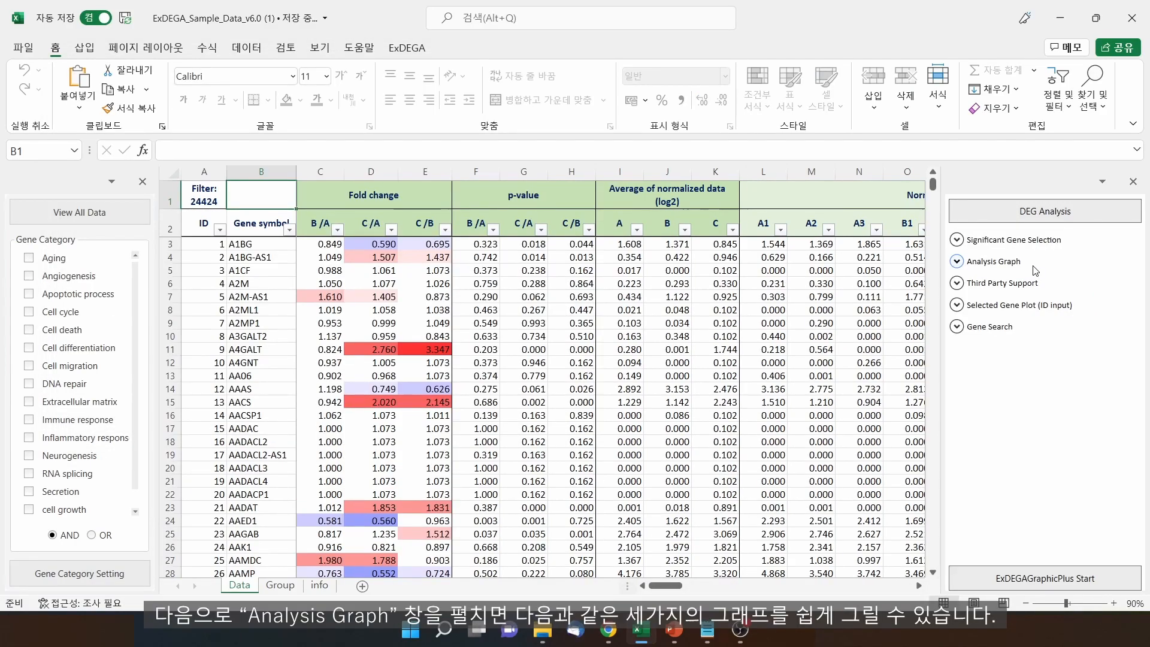
Draw the B /A scatter plot with a 2.00 fold threshold
left_click(1034, 267)
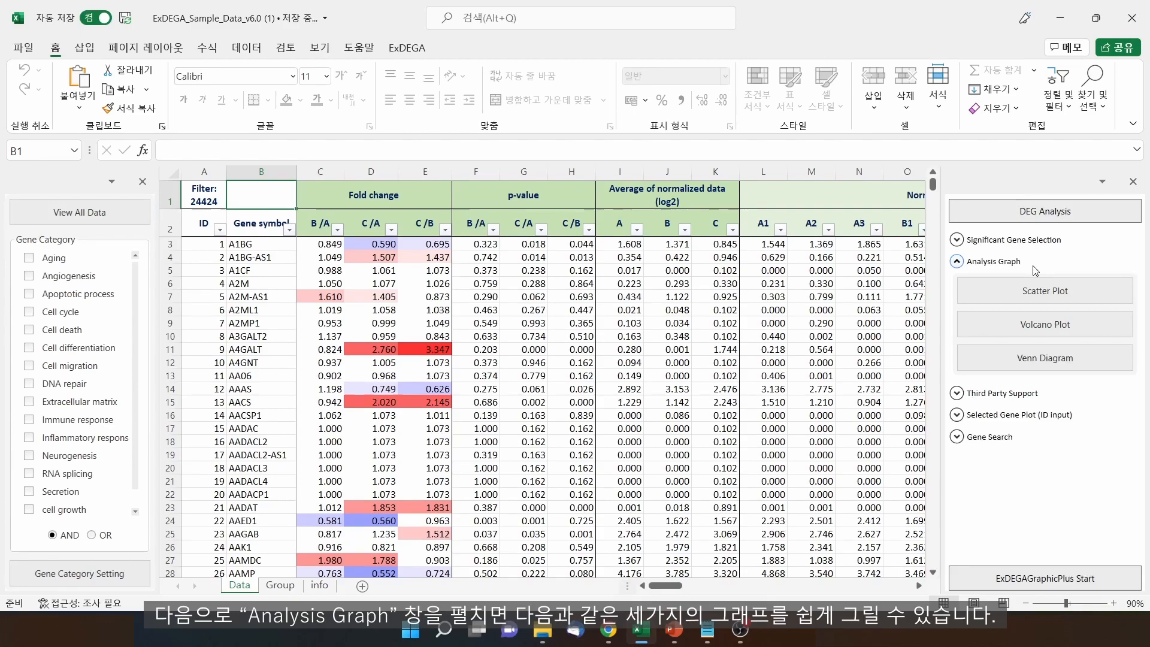
left_click(1038, 291)
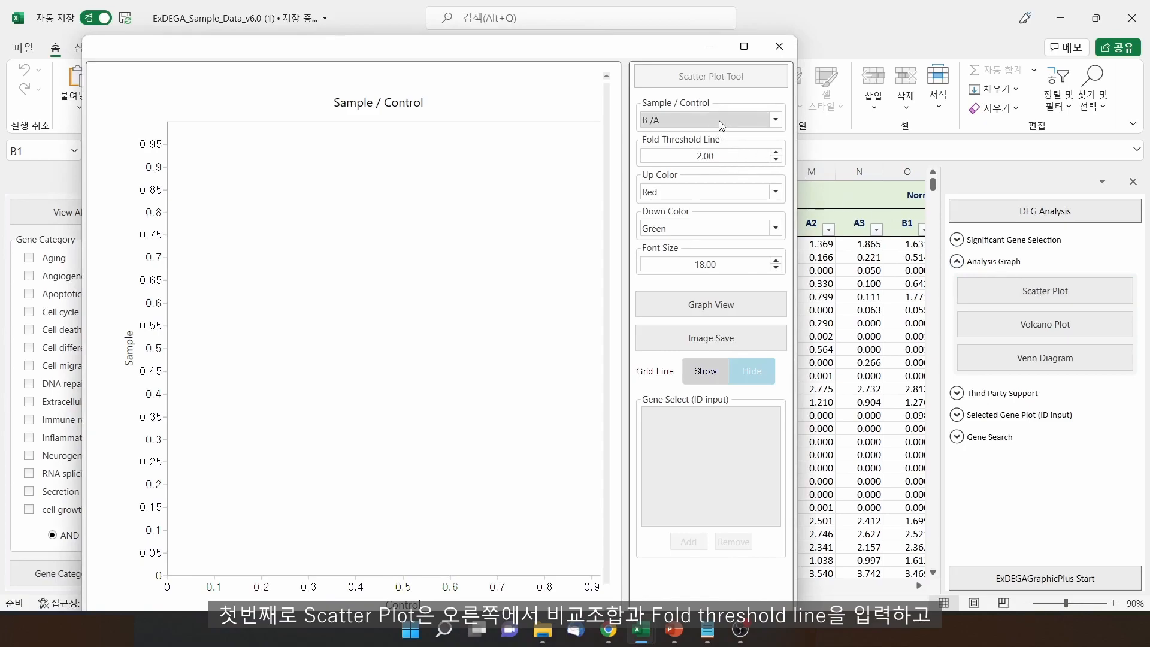
left_click(719, 120)
left_click(715, 152)
left_click(720, 157)
left_click(720, 158)
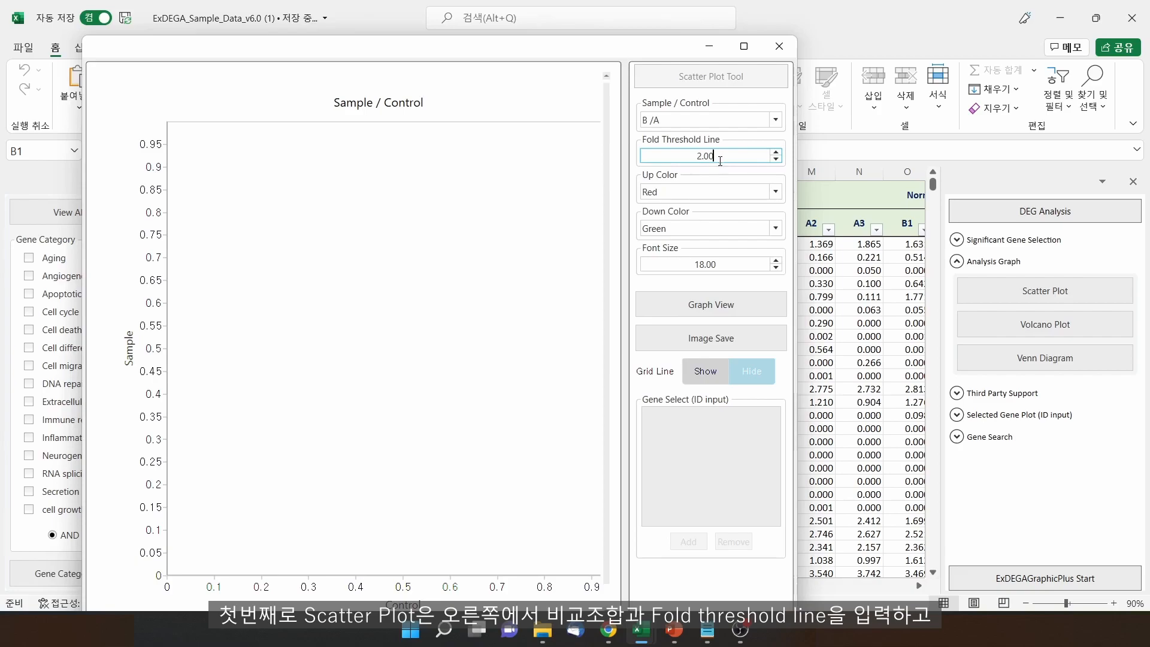
left_click(739, 306)
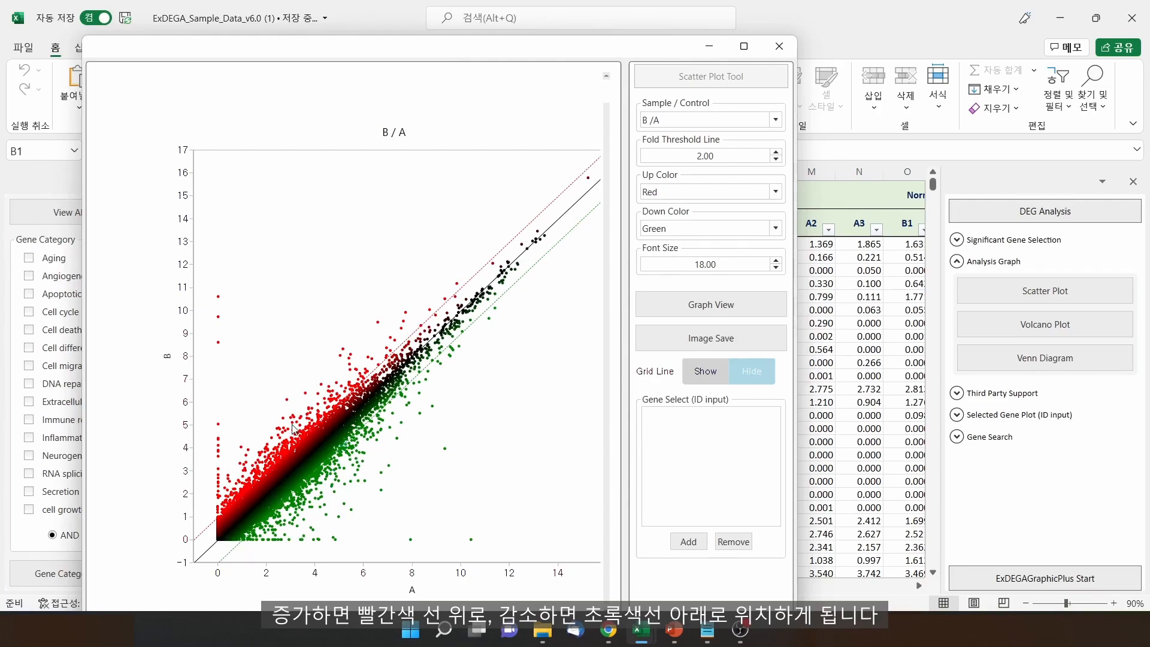
Keep red for up-regulated spots and label the top outlier, SNORD33 and SNORD116-16 spots
left_click(664, 193)
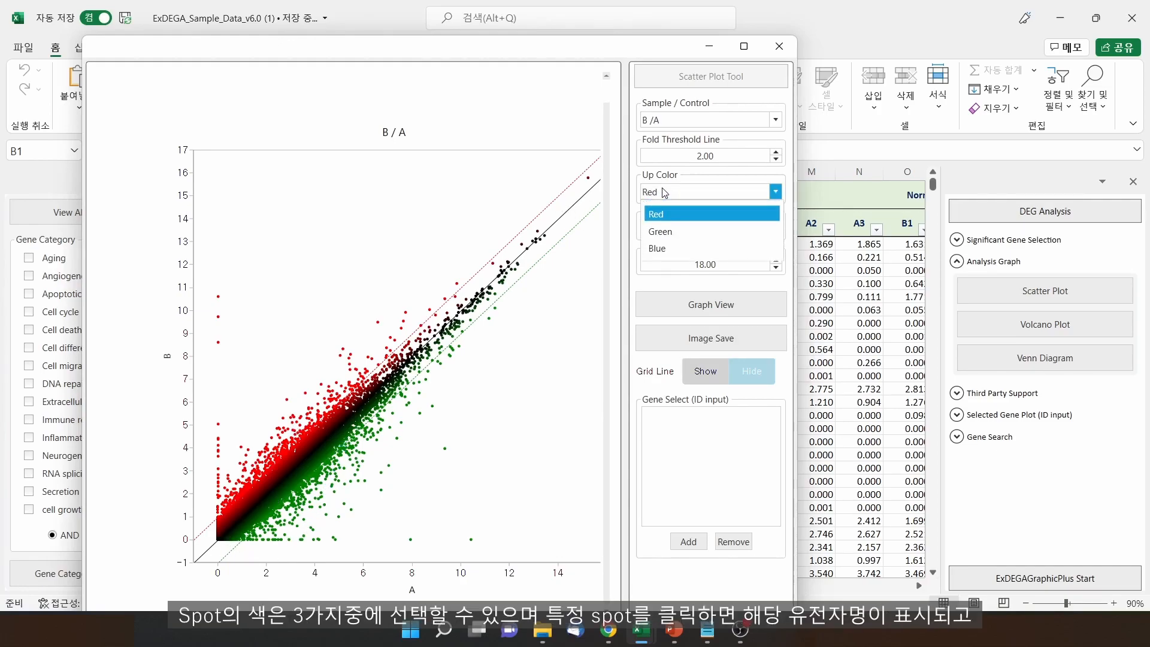
left_click(665, 214)
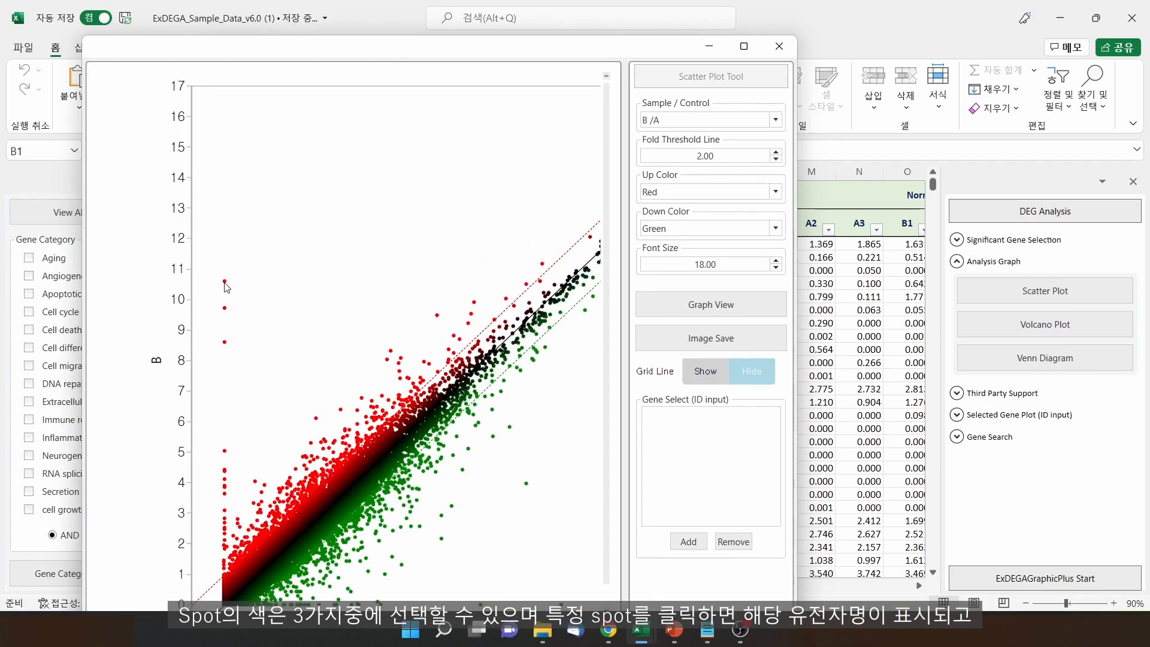
left_click(225, 282)
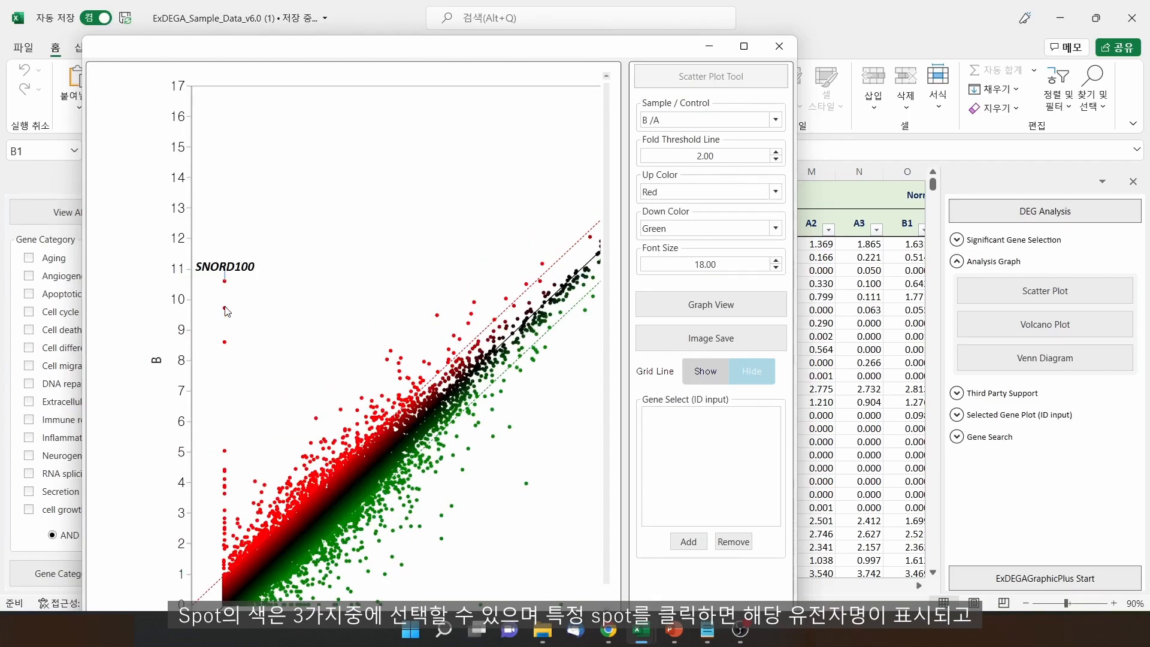
left_click(225, 308)
left_click(225, 342)
Remove the SNORD116-16 label, then remove all remaining gene labels from the plot
right_click(233, 331)
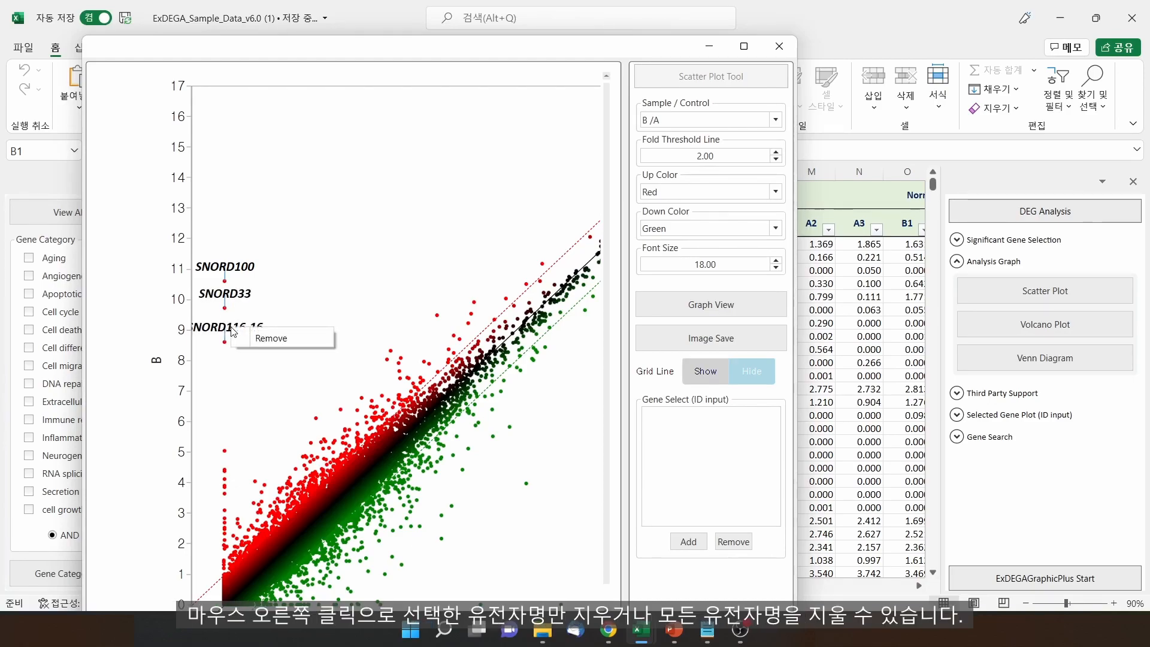
left_click(252, 340)
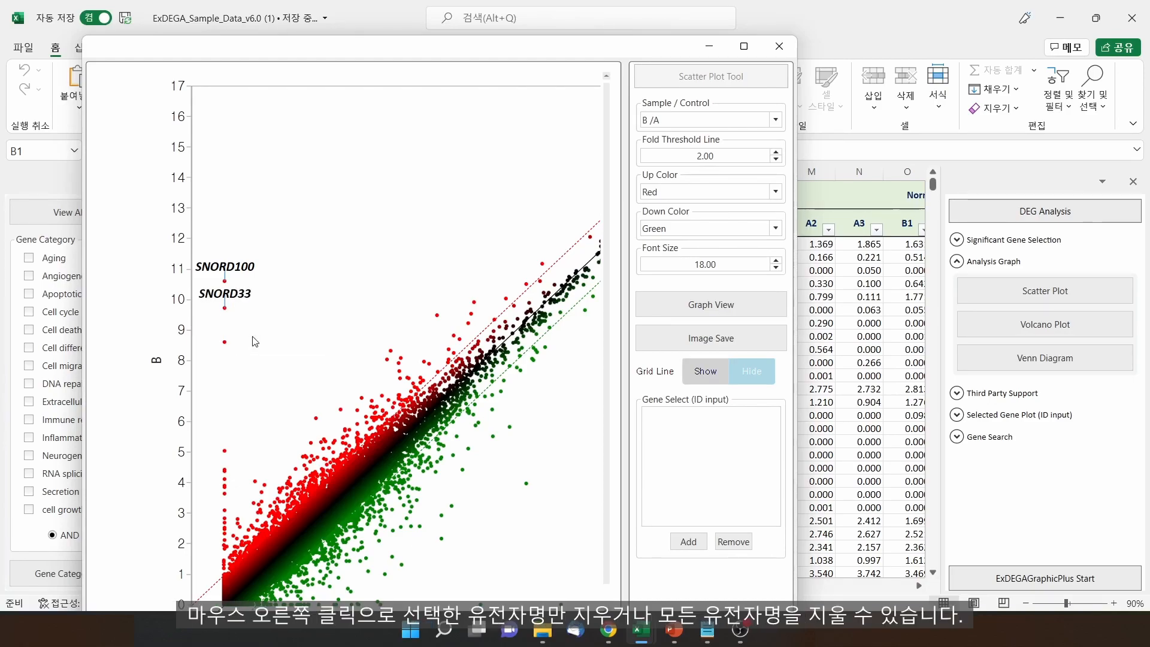
right_click(312, 297)
left_click(326, 308)
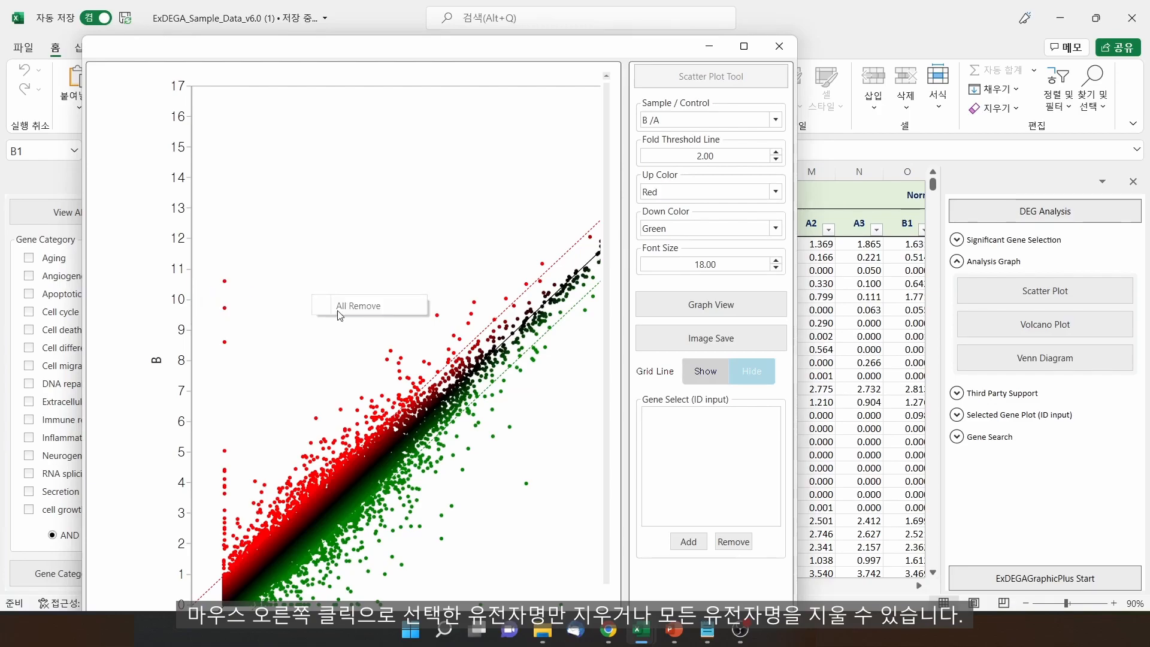
left_click(656, 418)
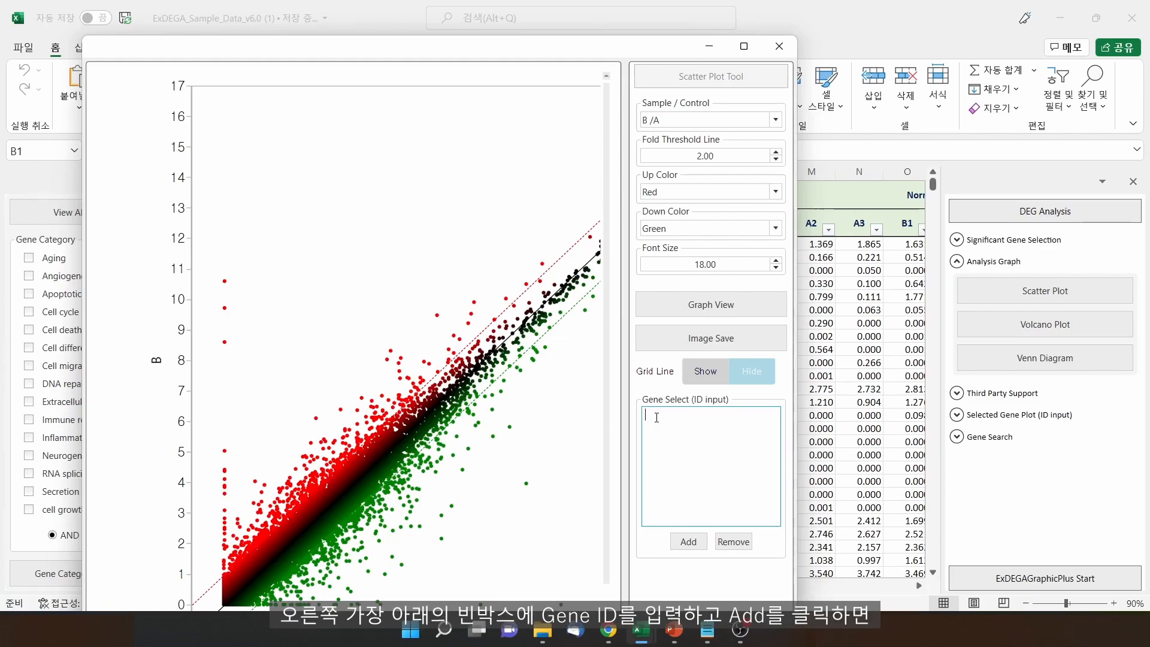
Label genes with IDs 1–5, raise the A2M-AS1 label, adjust label font size, and hide grid lines
type("1 2 3 4 5")
left_click(693, 543)
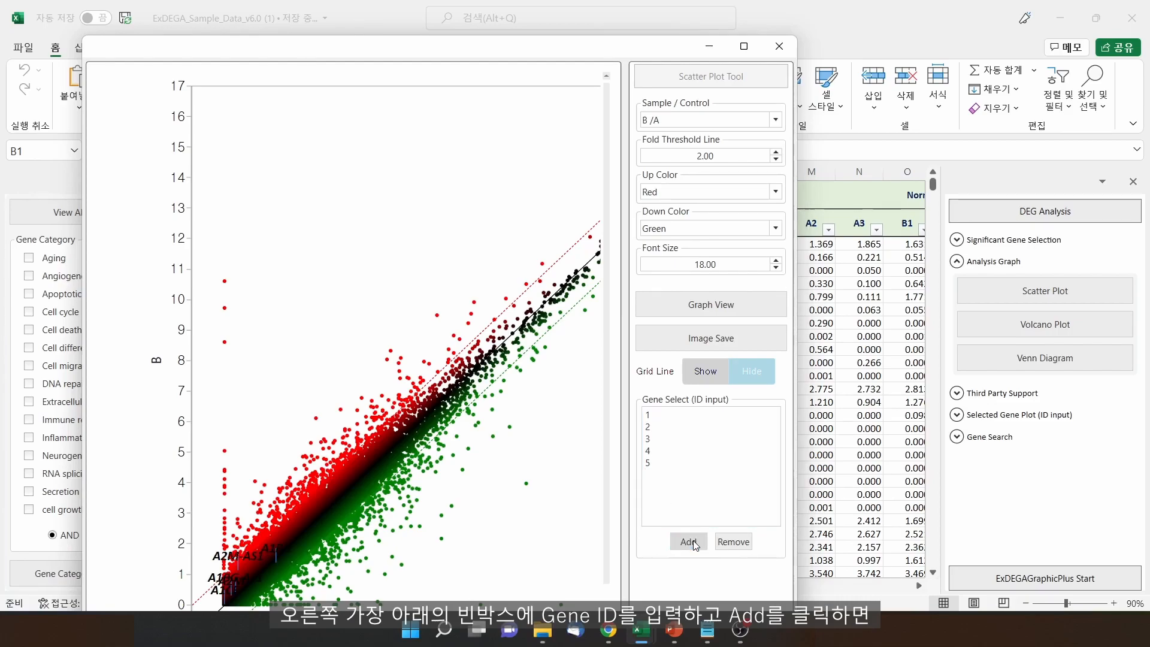
left_click_drag(242, 555, 249, 423)
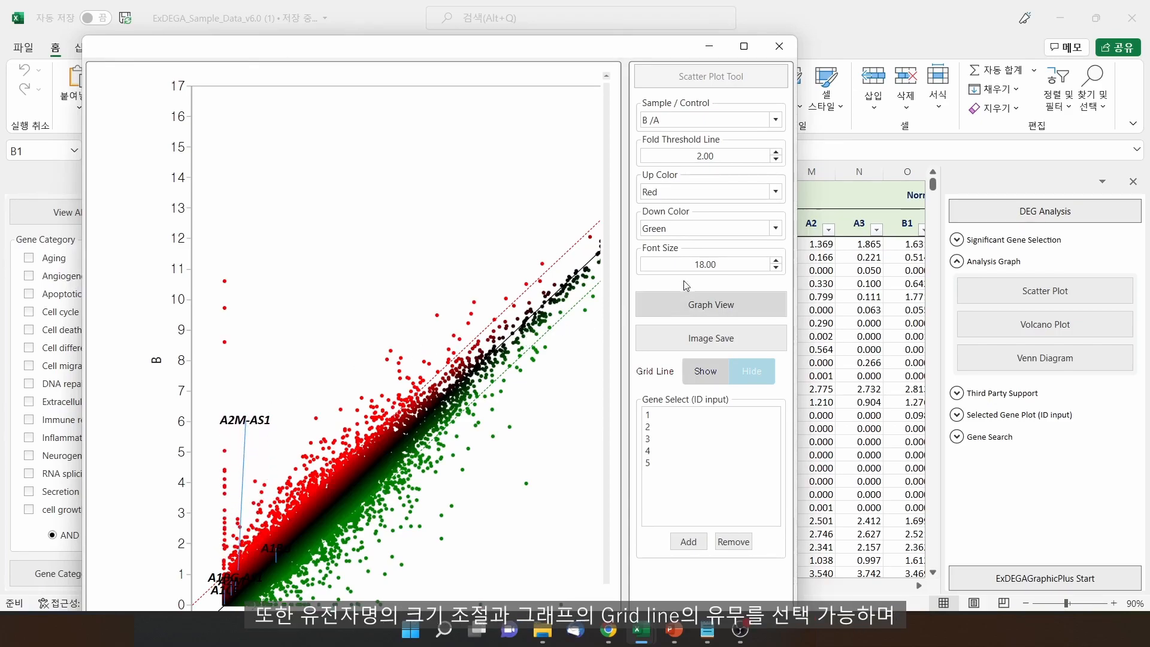
double_click(707, 266)
left_click(708, 266)
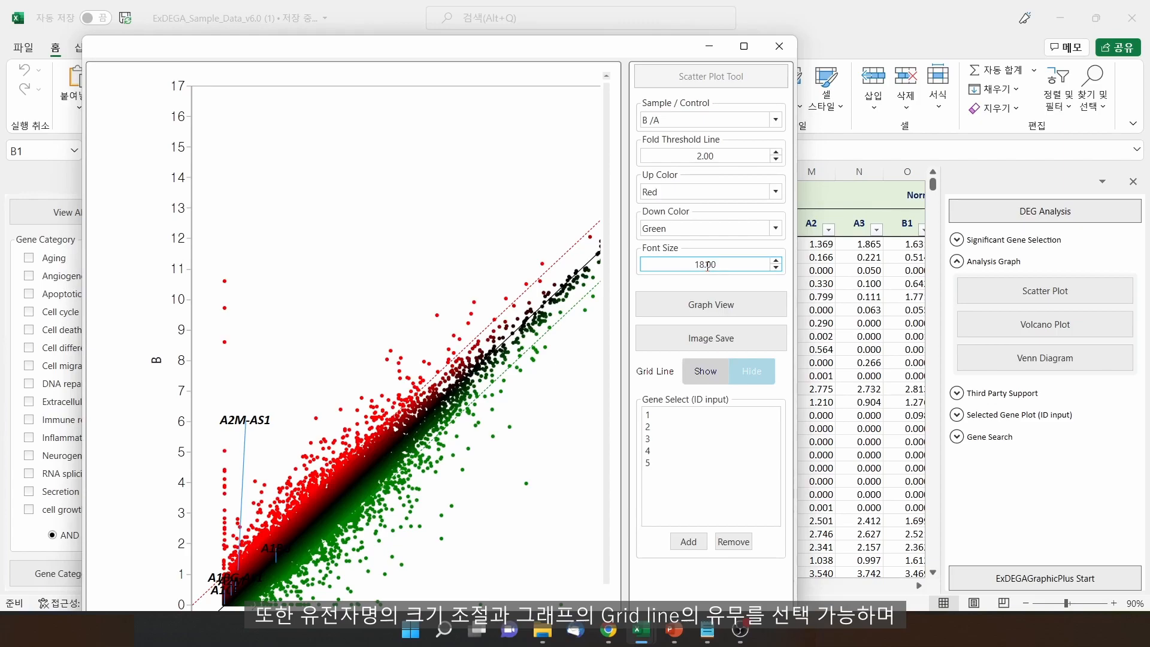
left_click(759, 377)
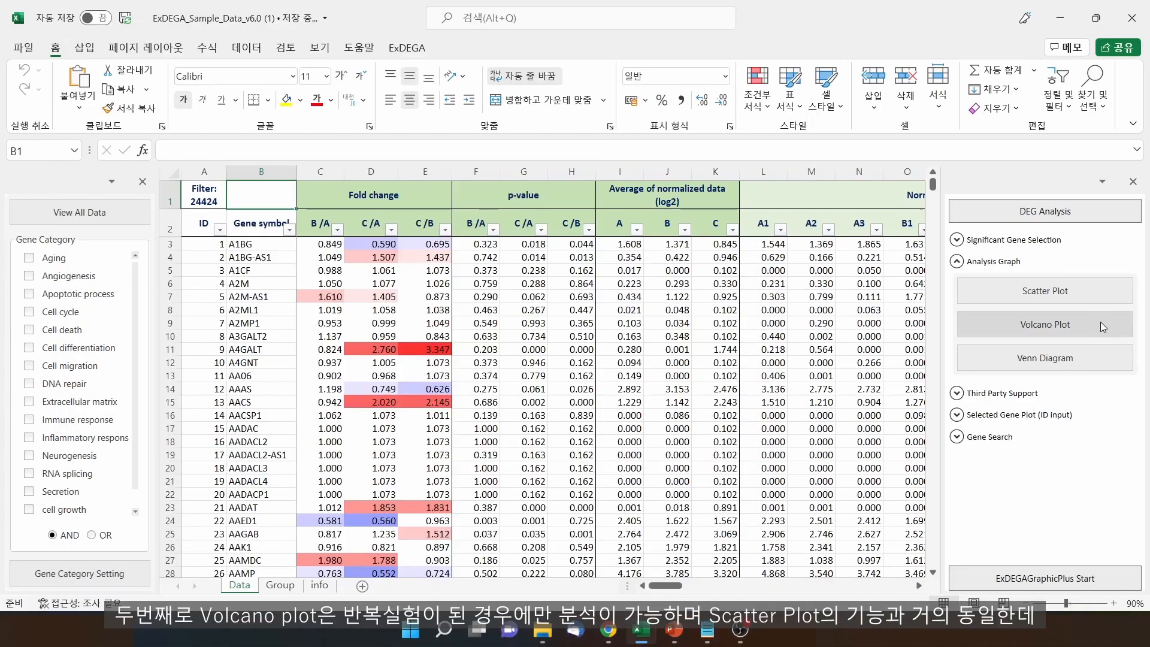
Draw the B /A volcano plot with a 2.0 fold threshold and 0.050 p-value cutoff
left_click(1101, 322)
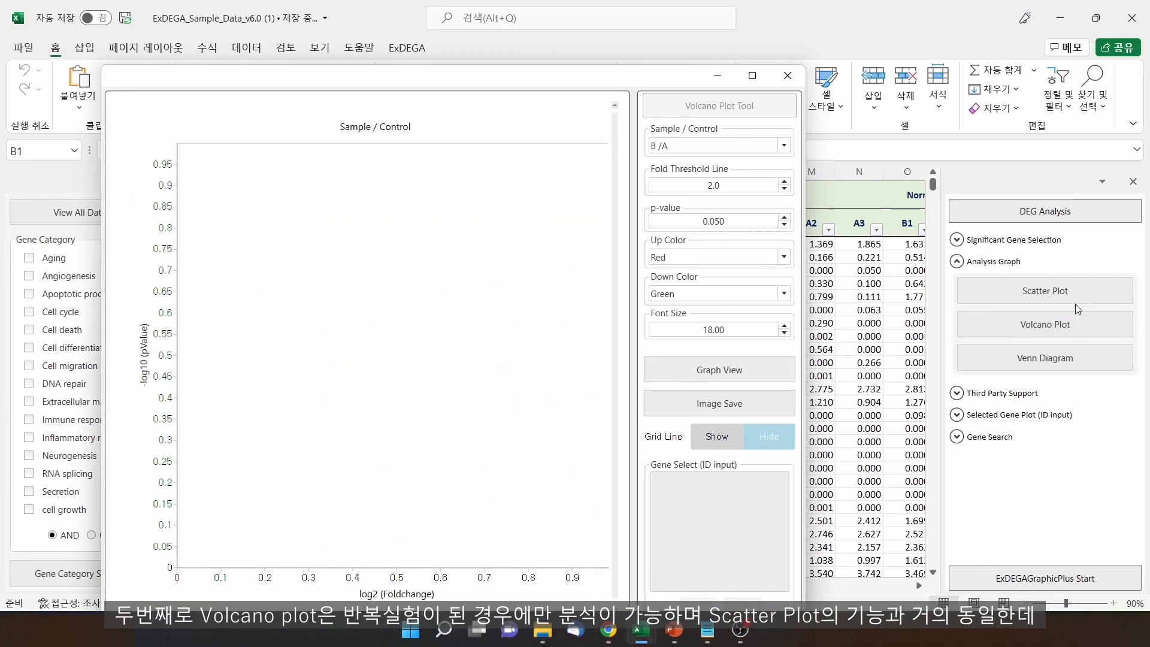
double_click(728, 221)
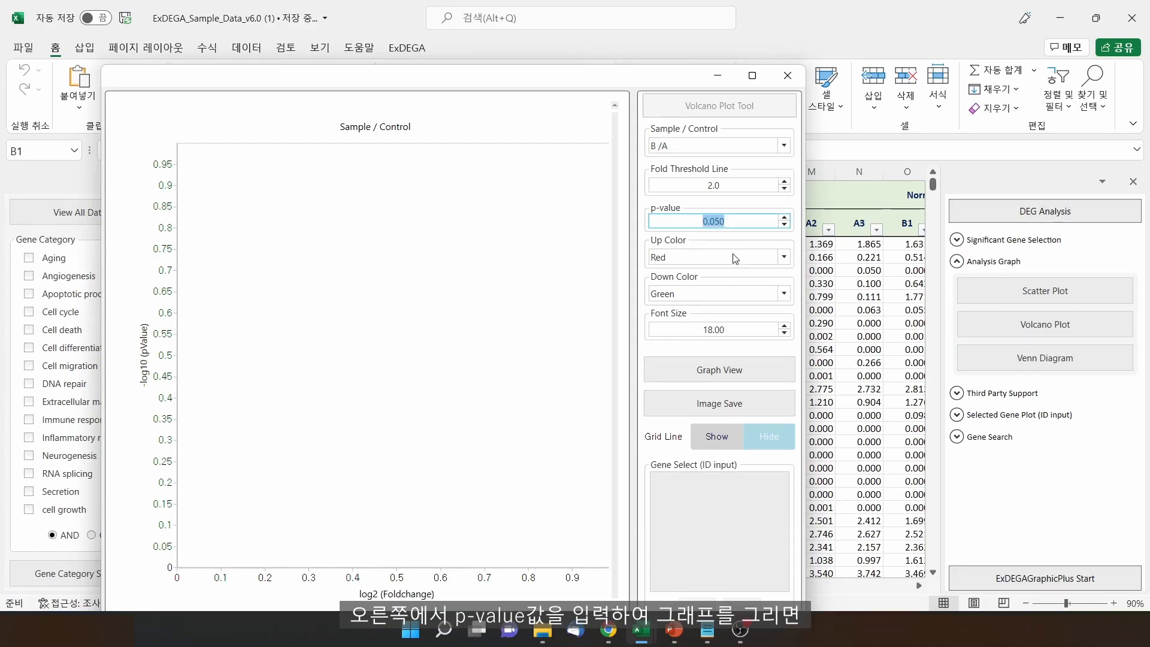
left_click(732, 367)
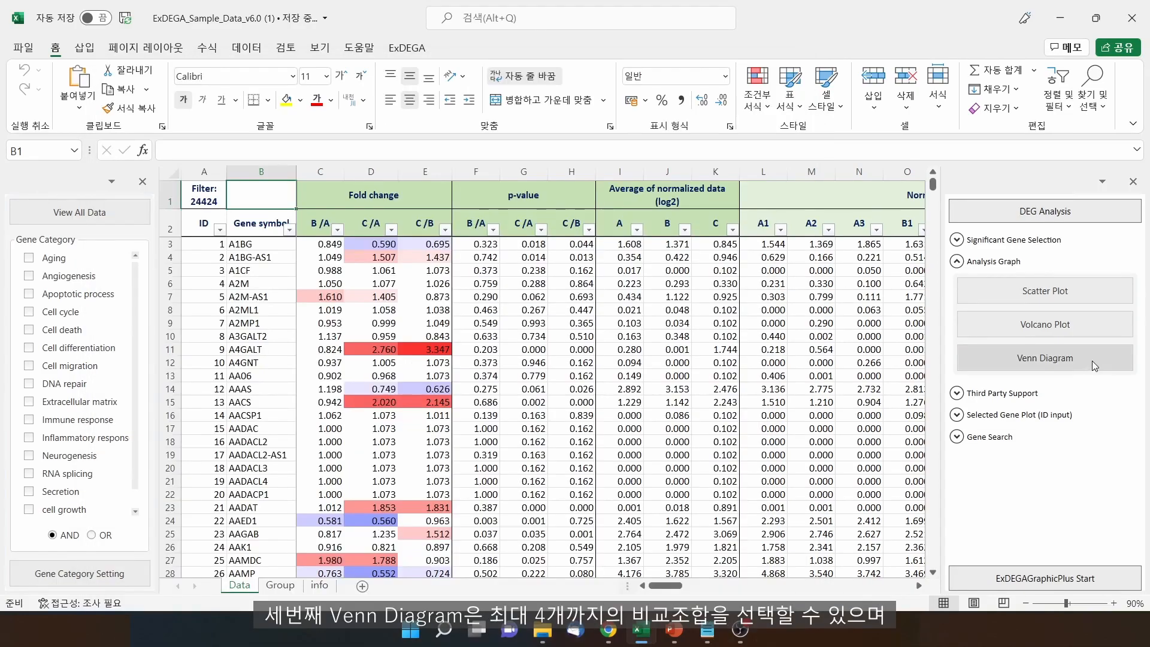
Draw a Venn diagram of B /A, C /A and C /B at fold change 2, yielding 102 genes
left_click(1092, 361)
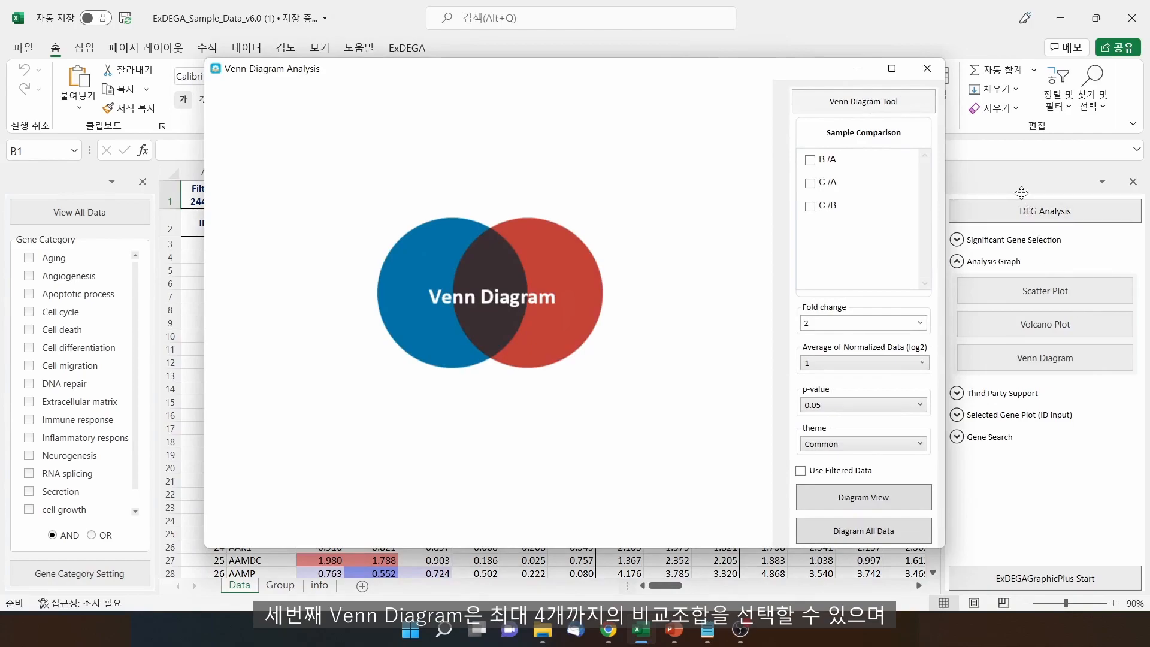
left_click(810, 160)
left_click(810, 182)
left_click(810, 206)
left_click(826, 324)
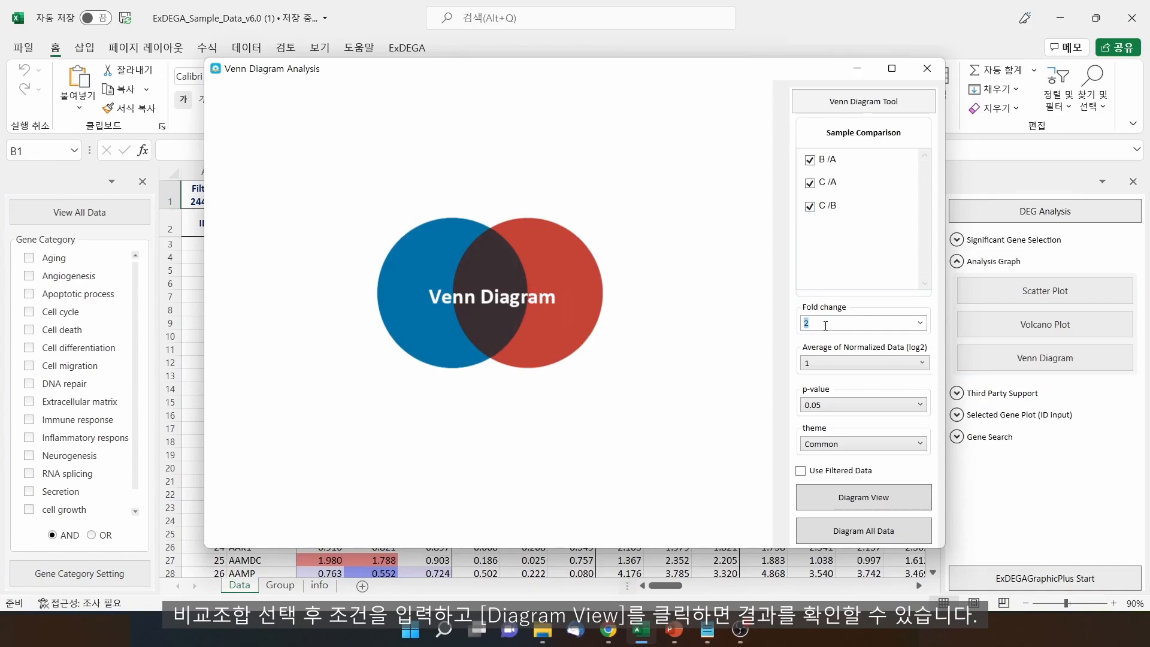
left_click(826, 326)
left_click(847, 505)
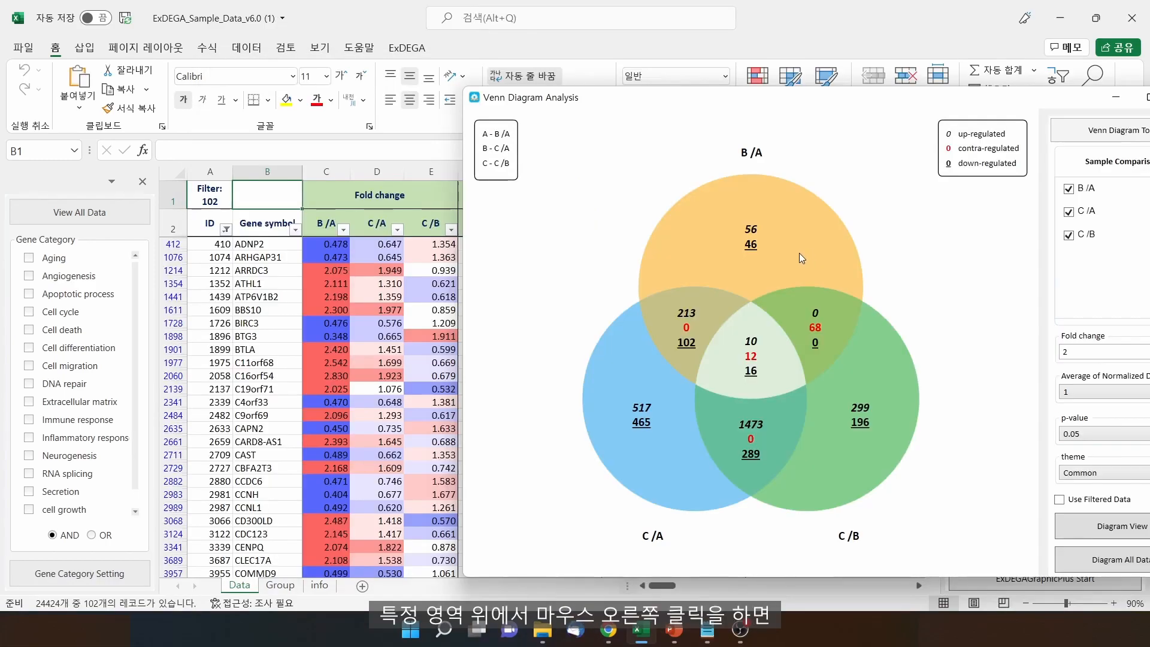
Filter the sheet to the B /A-only region's up-regulated, then down-regulated, then all 102 genes
right_click(800, 254)
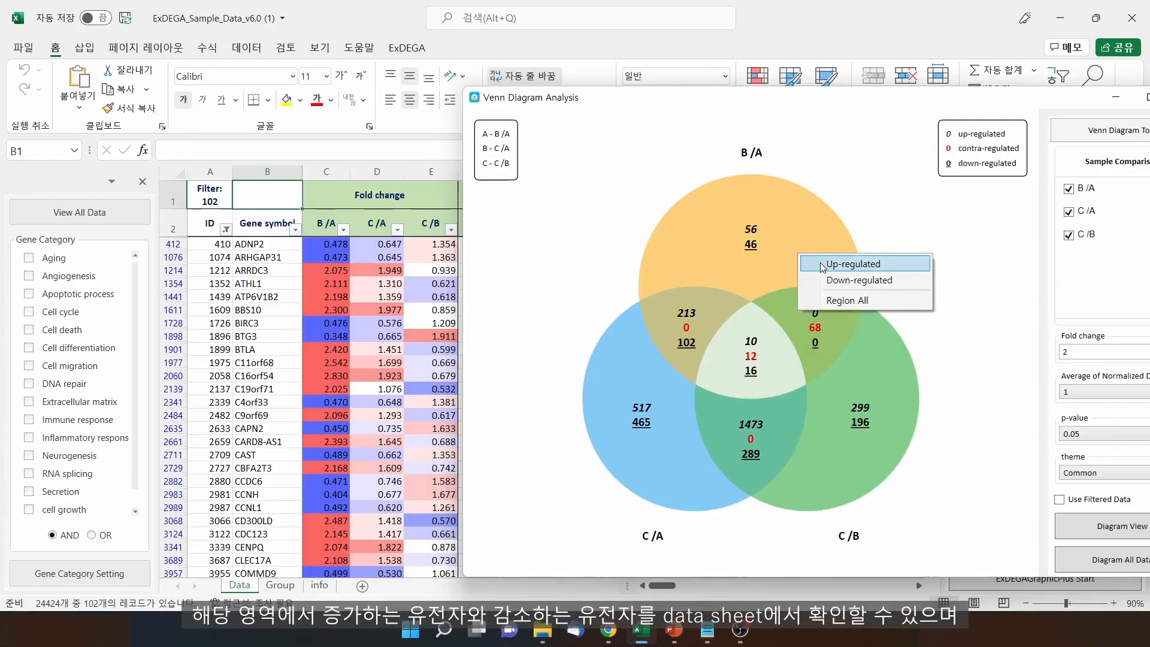
left_click(822, 266)
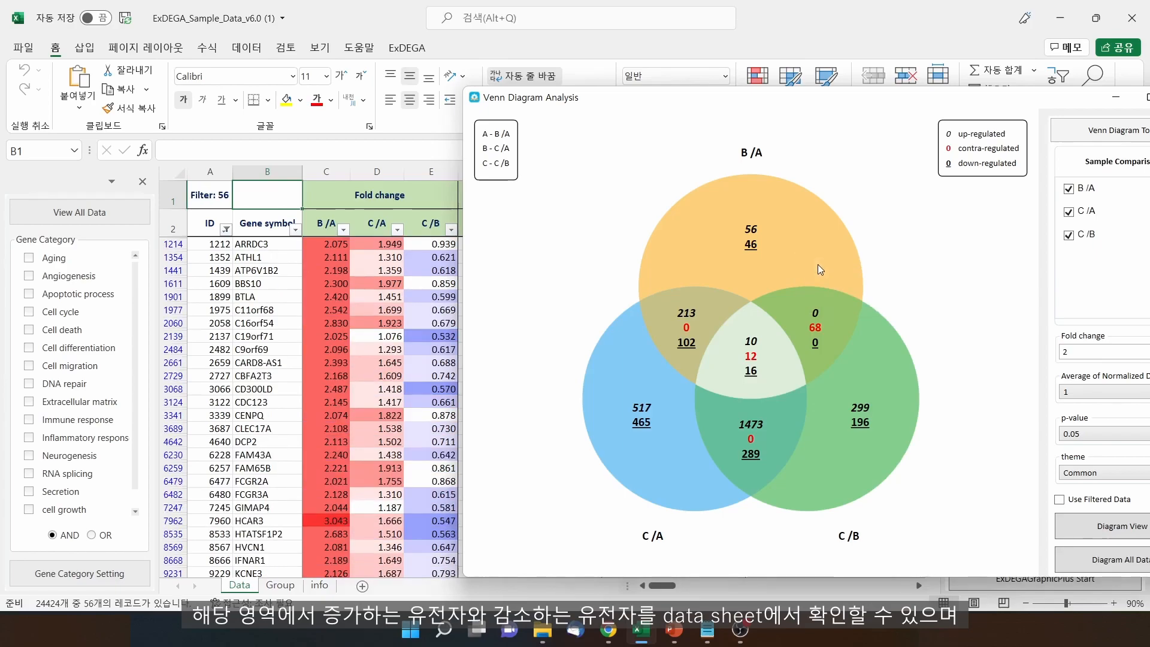
right_click(797, 256)
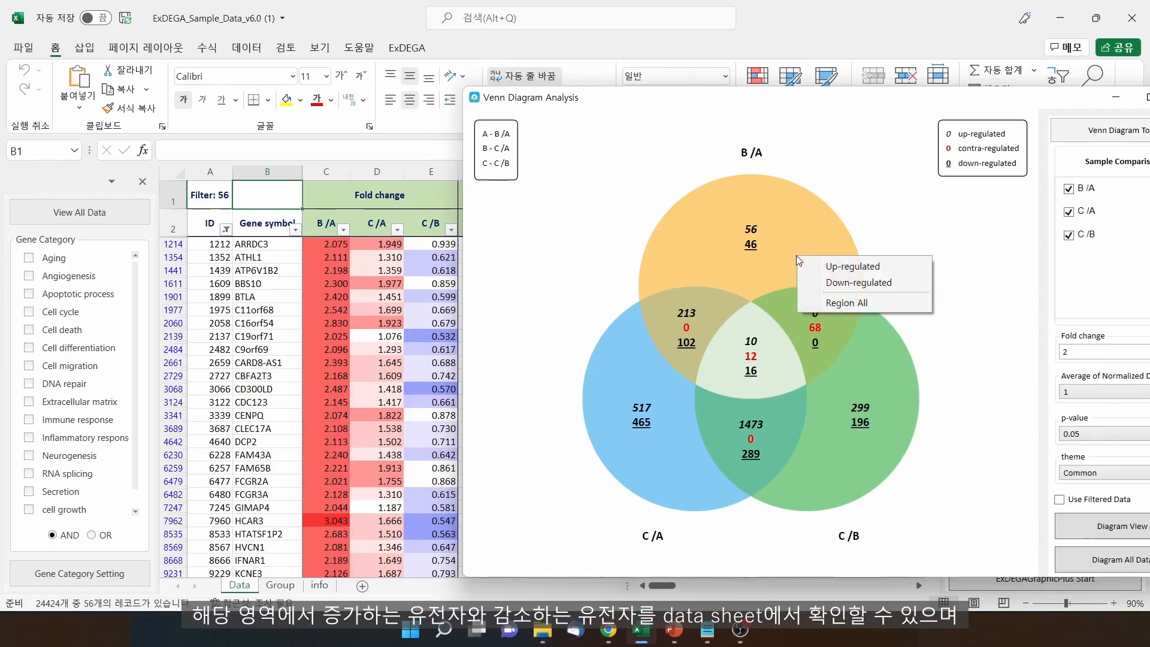
left_click(831, 281)
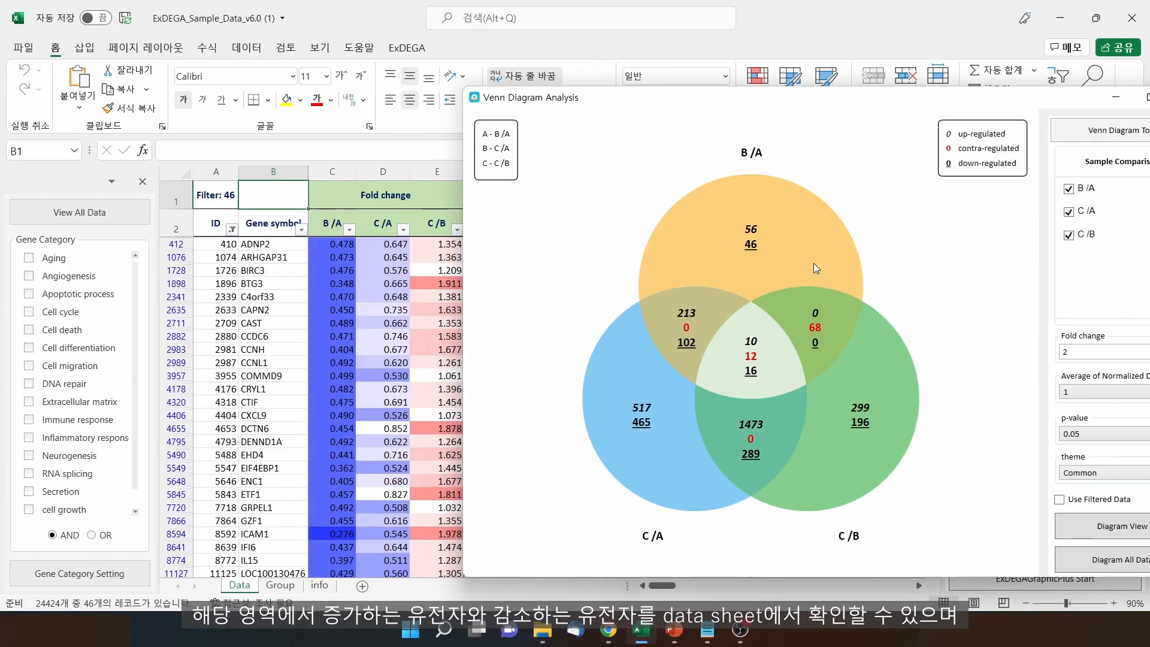
right_click(814, 263)
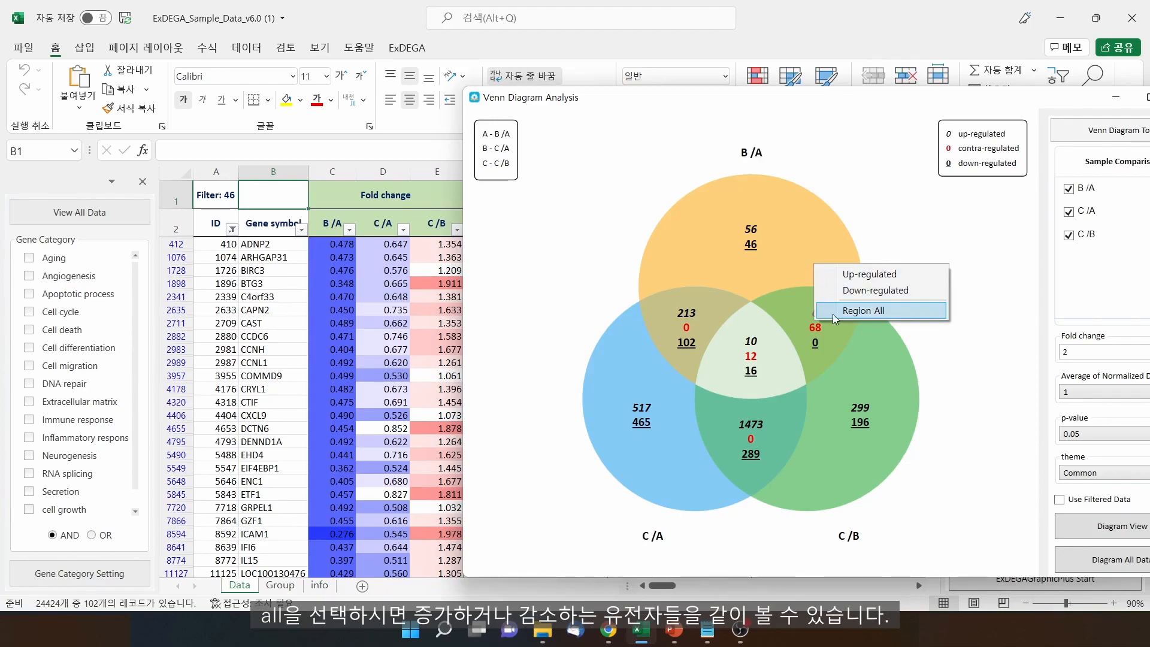
left_click(835, 319)
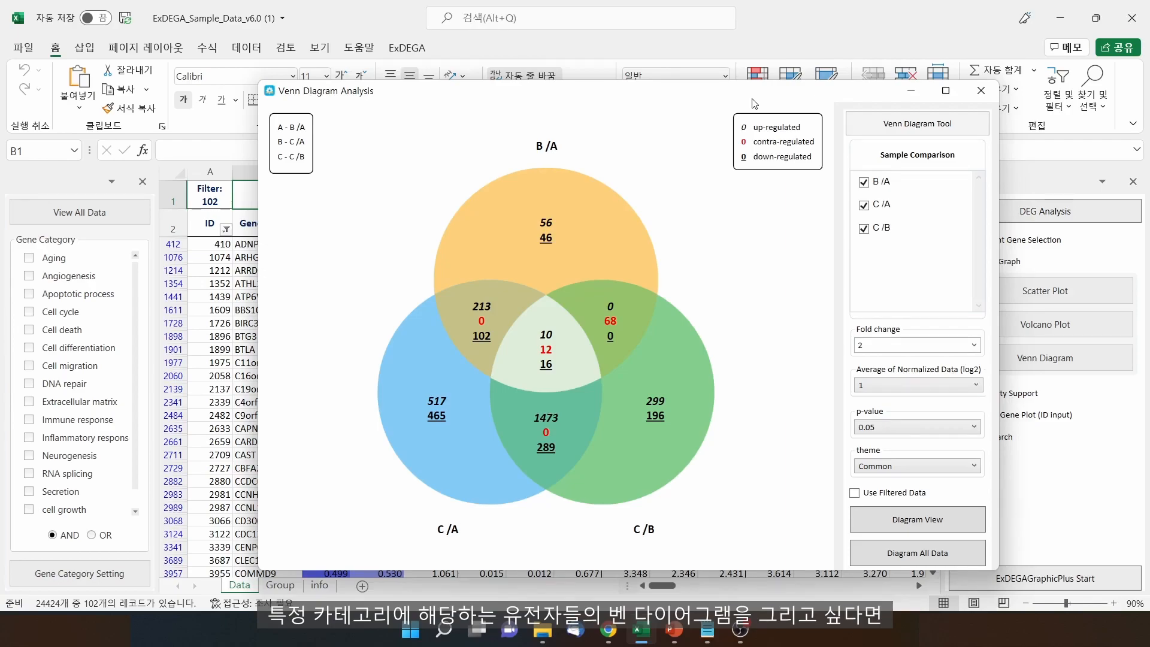
Restrict the sheet to Aging genes and draw a B /A, C /A, C /B Venn using filtered data
left_click(981, 91)
left_click(29, 259)
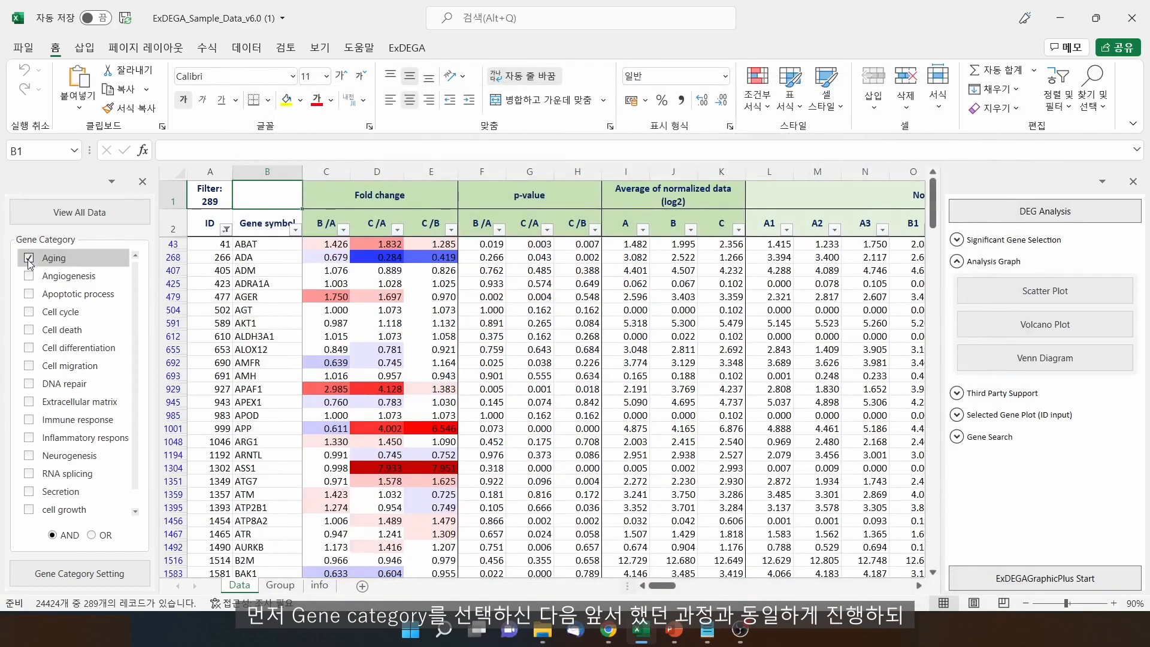
left_click(1046, 357)
left_click(810, 160)
left_click(810, 183)
left_click(810, 206)
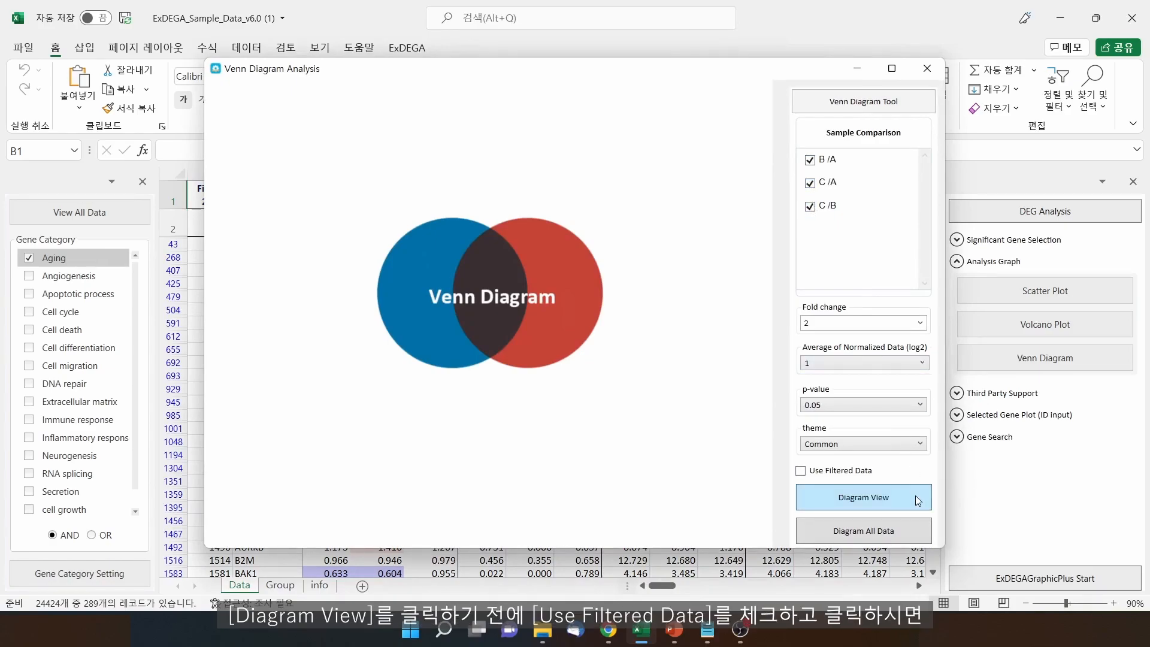
left_click(861, 473)
left_click(865, 497)
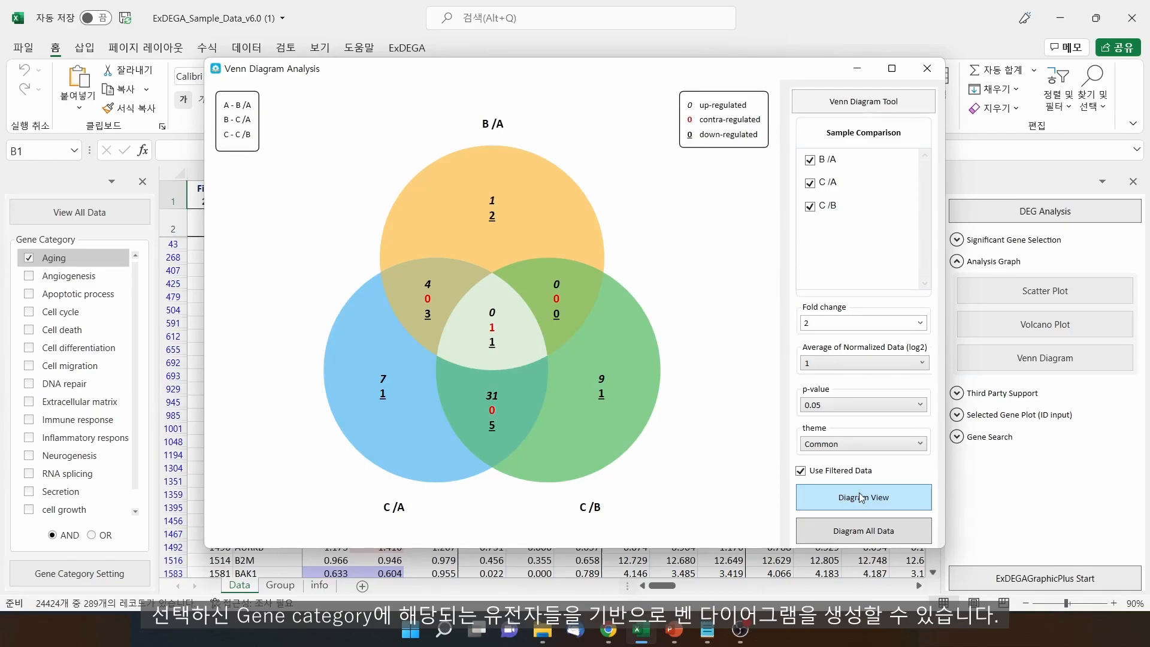
Review the diagram colour themes, keep Common, and check the diagram's save option
left_click(864, 450)
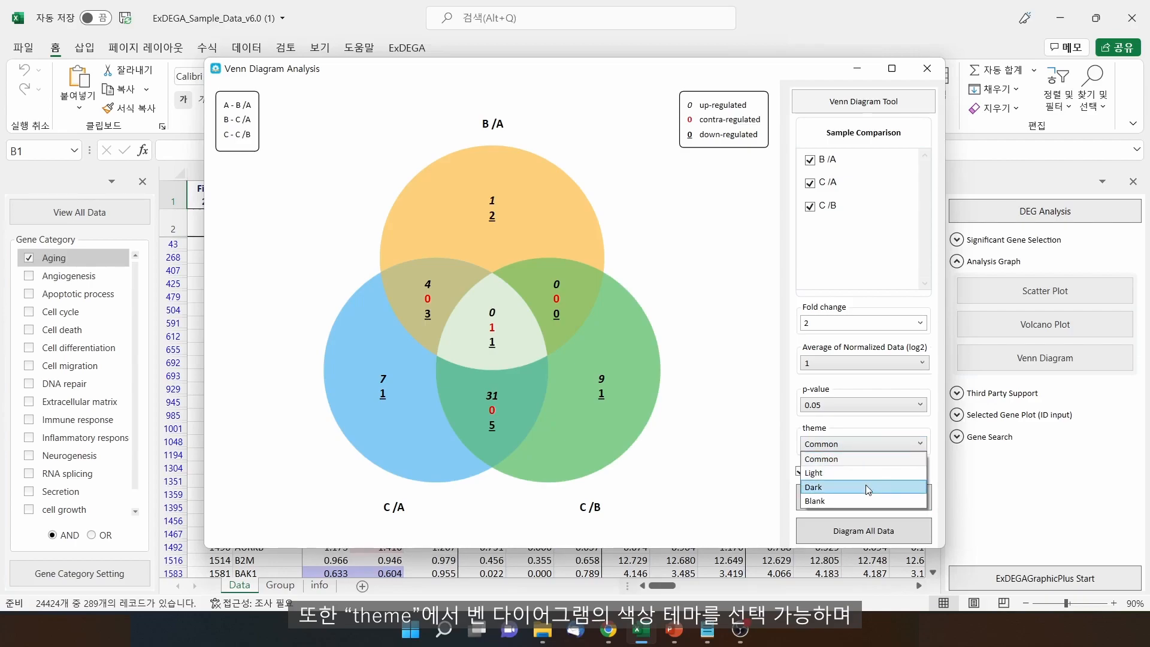
left_click(721, 404)
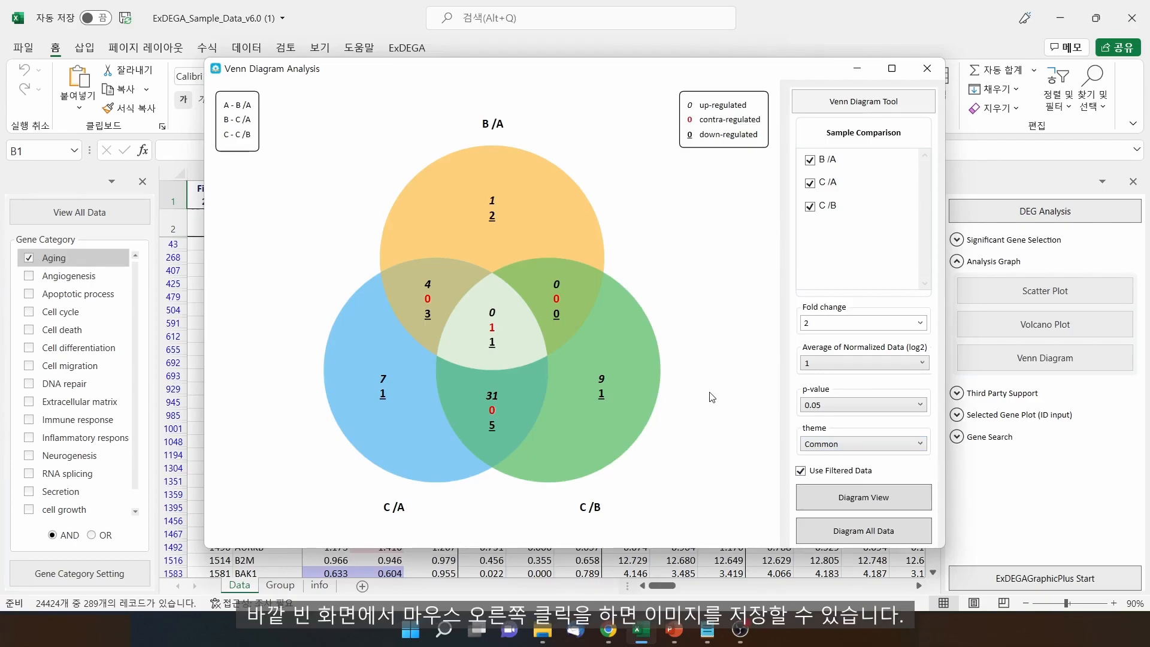
right_click(705, 392)
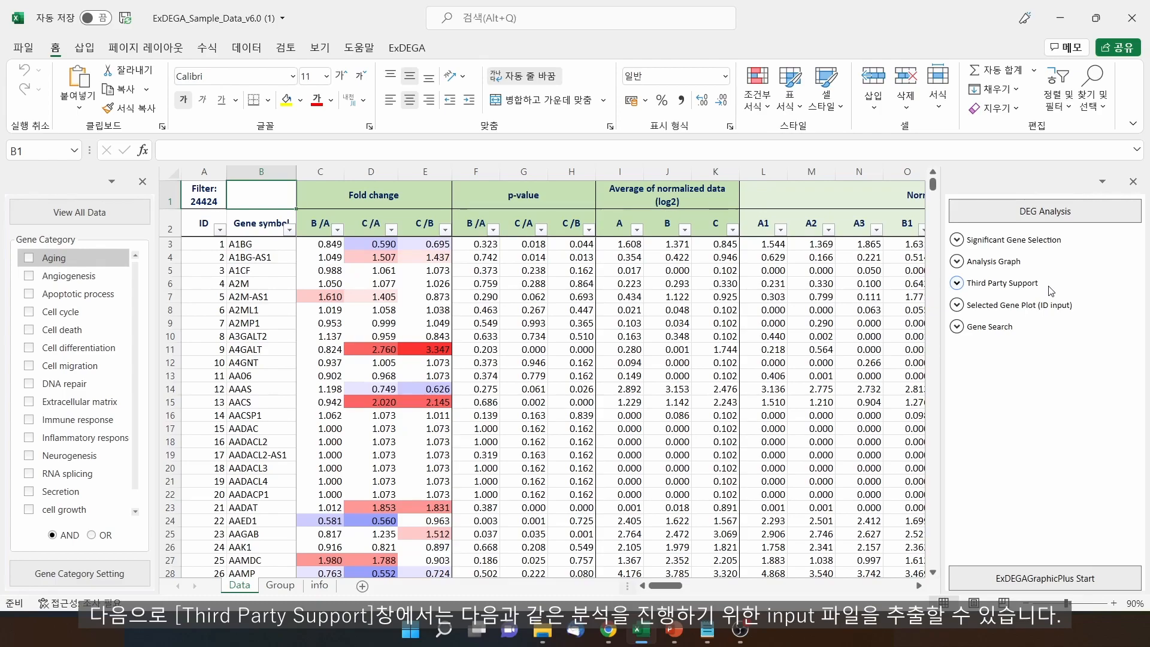
Expand Third Party Support and show the KEGG Input export with the B /A comparison
left_click(1052, 290)
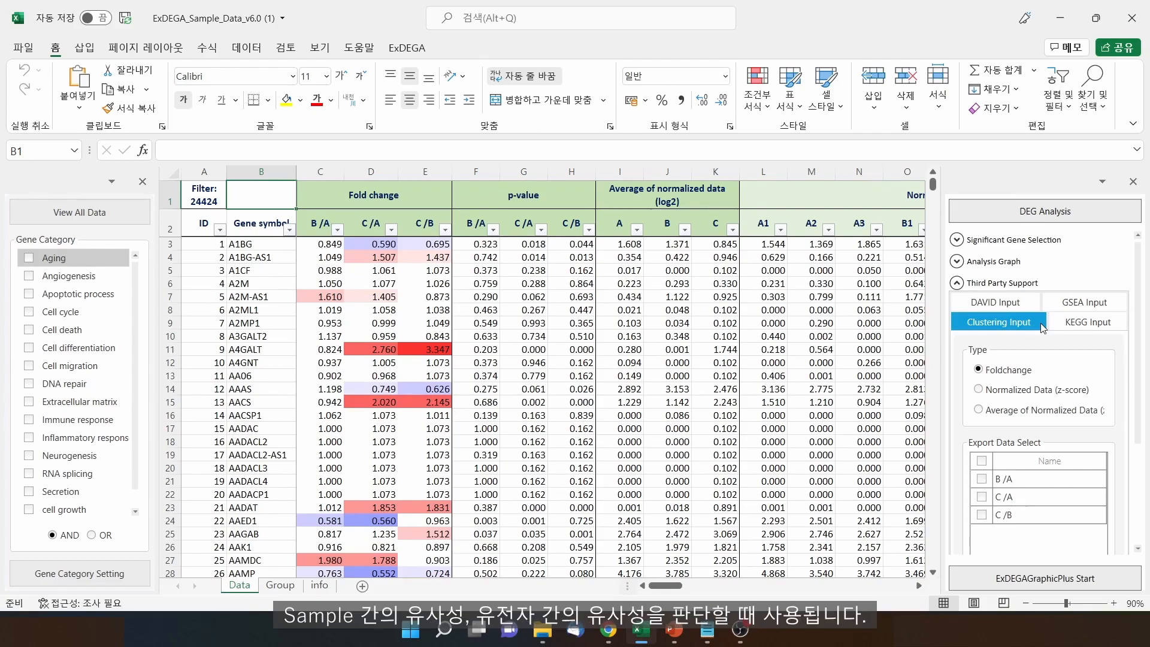
left_click(1100, 326)
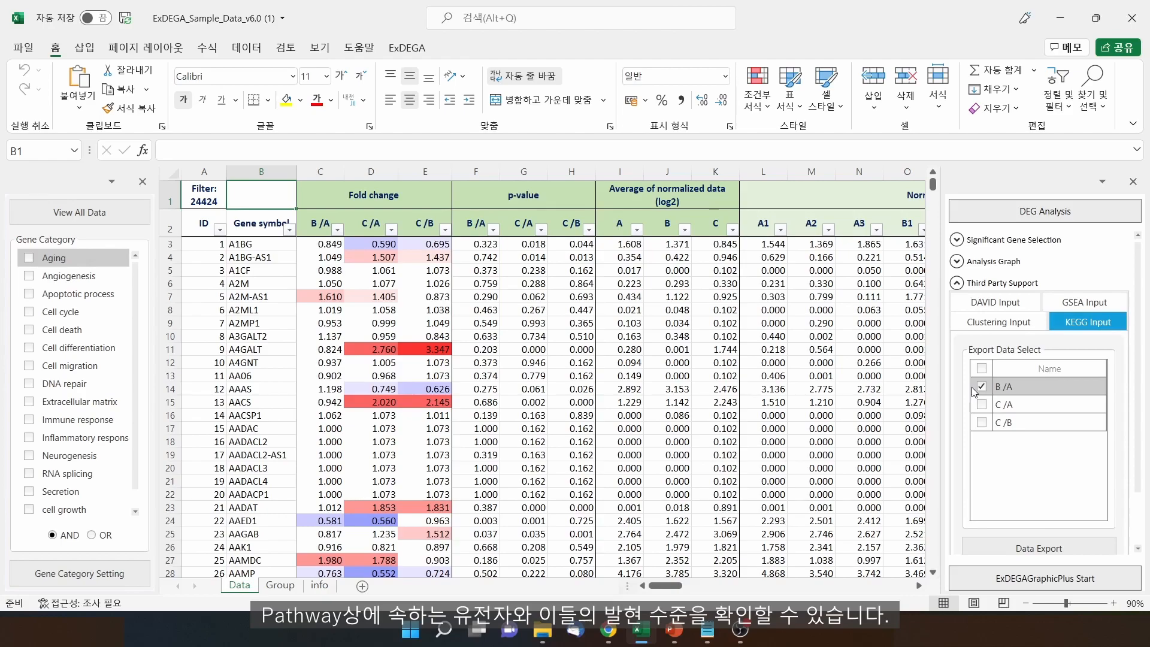
Switch the third-party export from KEGG Input to DAVID Input
left_click(1026, 302)
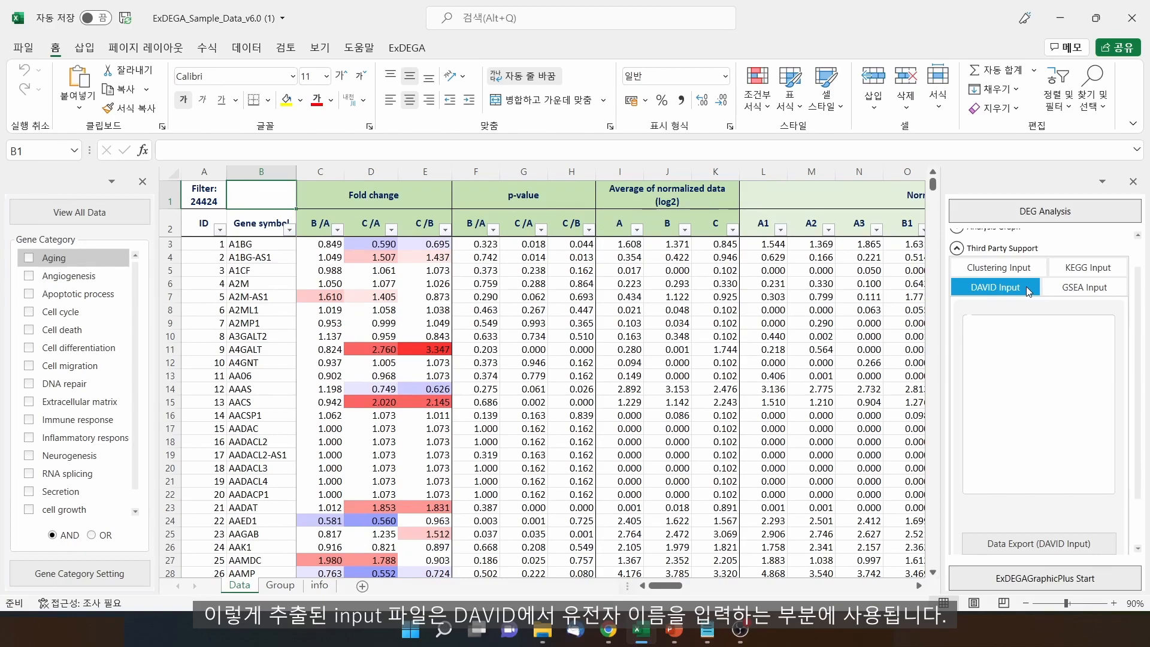
Show the GSEA Input export, which offers Normalized Data and the B /A, C /A and C /B comparisons
left_click(1119, 290)
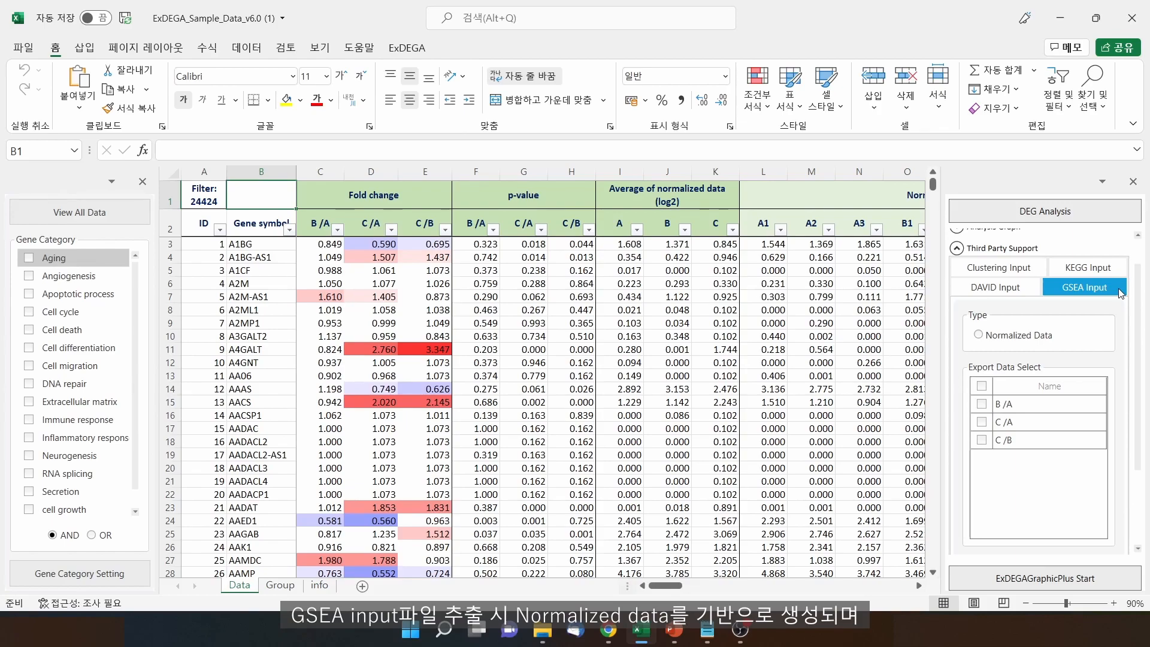
Base the GSEA export on Normalized Data and select all samples A1 through C2
left_click(1017, 337)
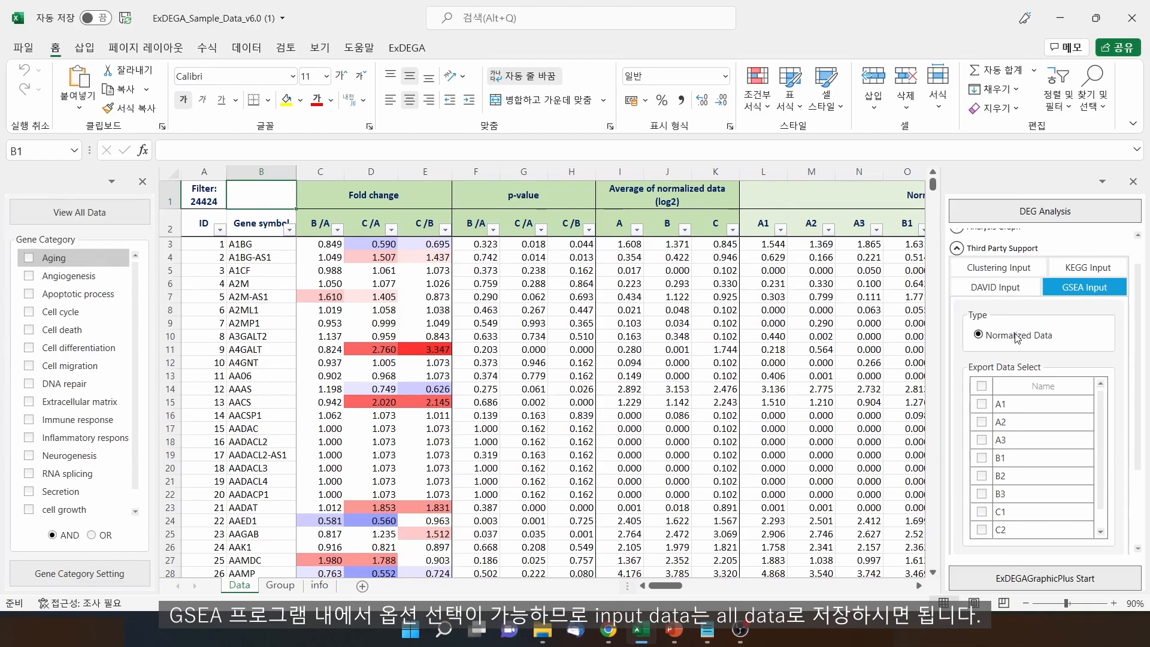
left_click(982, 385)
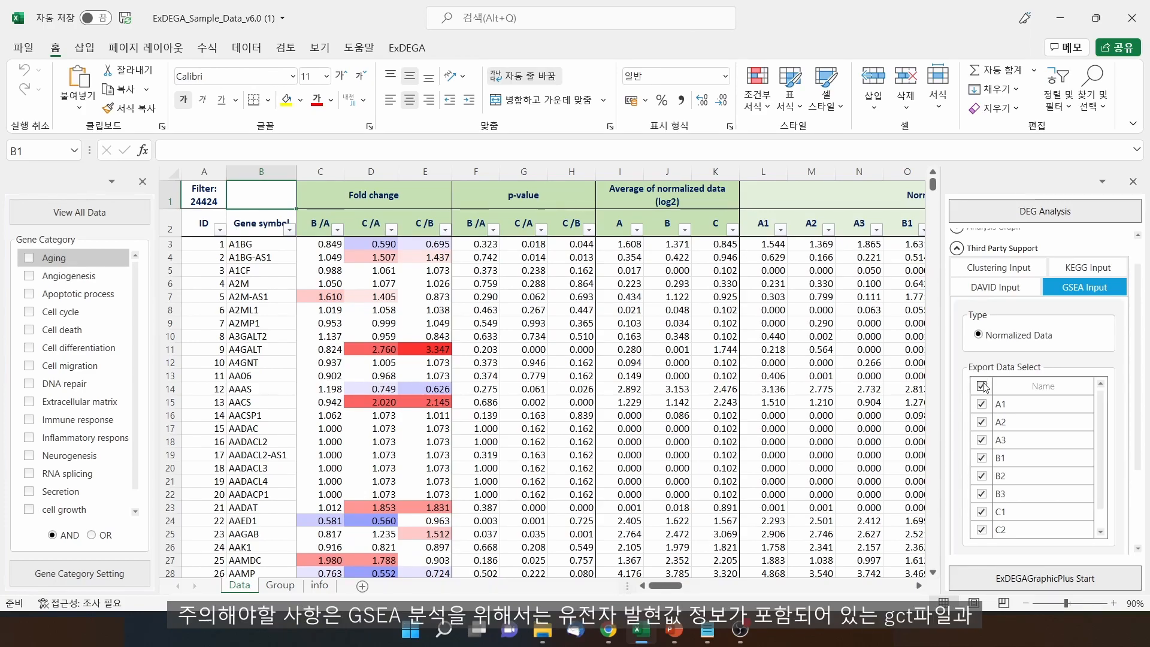
scroll(1107, 502, "down", 1)
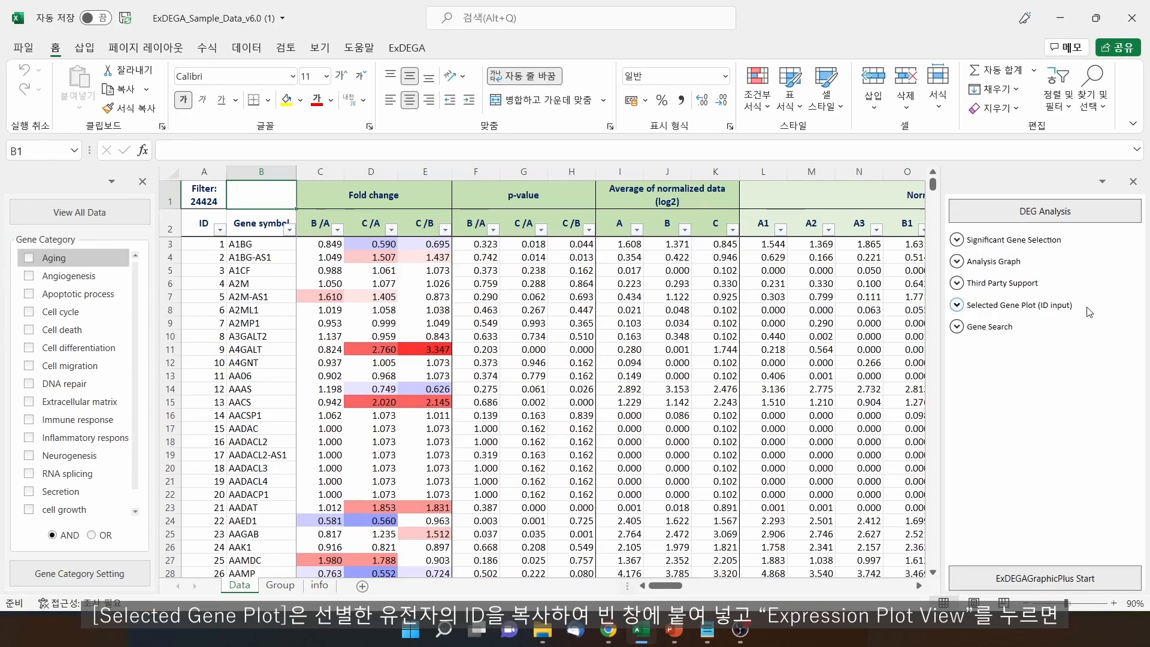
Draw expression plots for the gene IDs in Selected Gene Plot, then expand Gene Search
left_click(1090, 312)
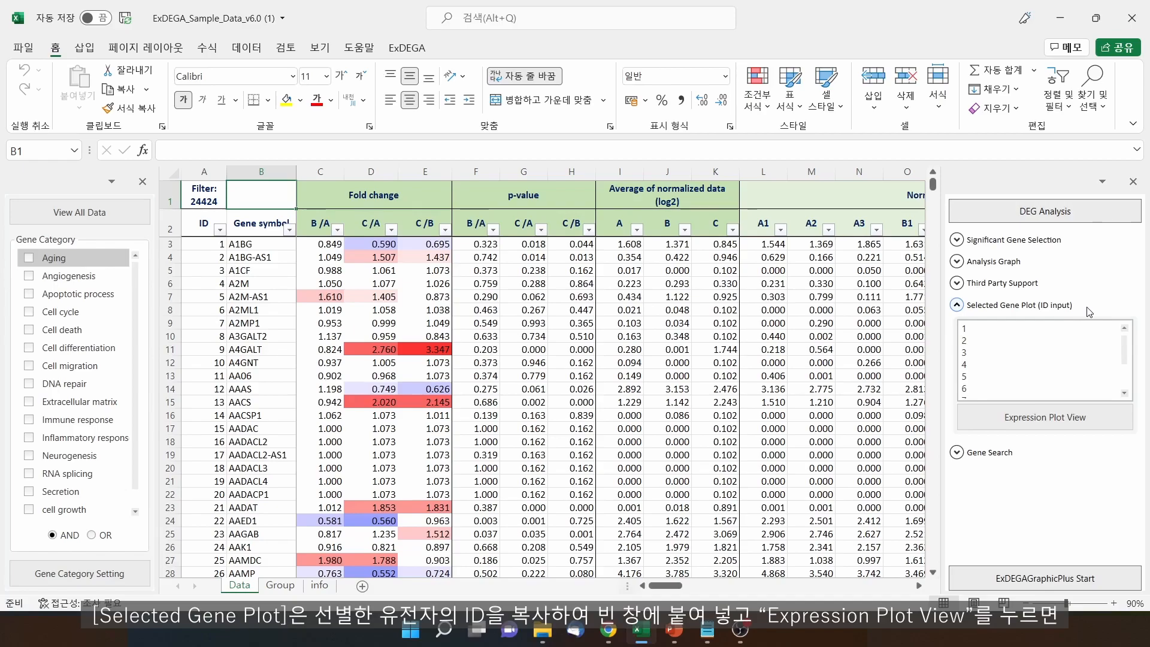
left_click(1042, 351)
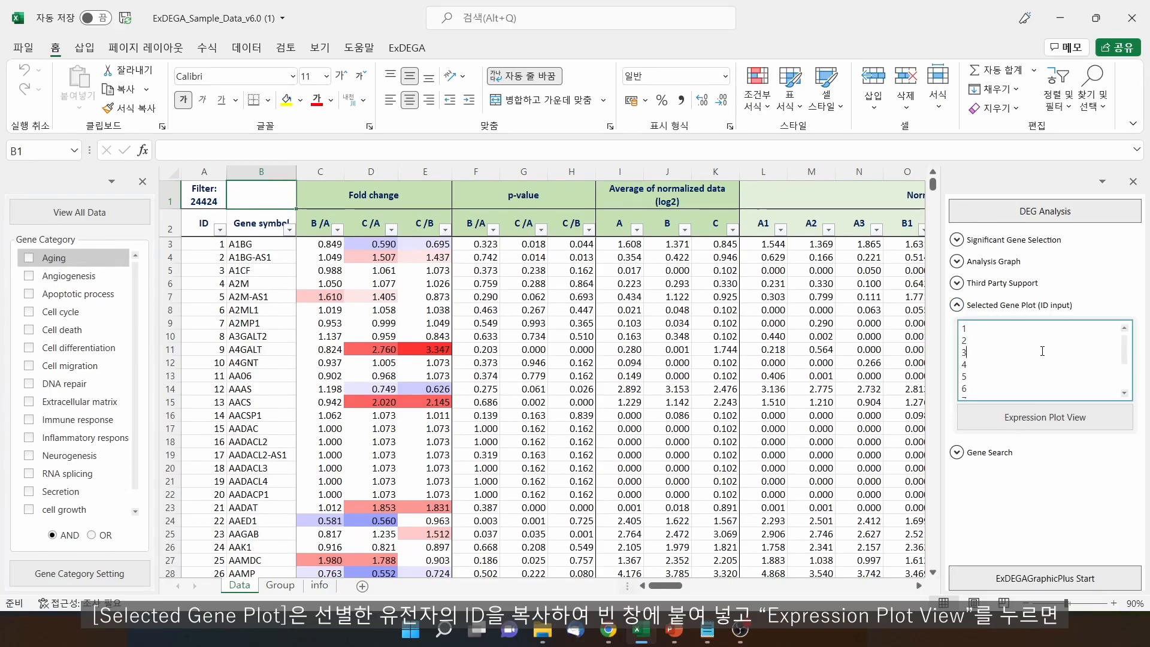
left_click(1071, 419)
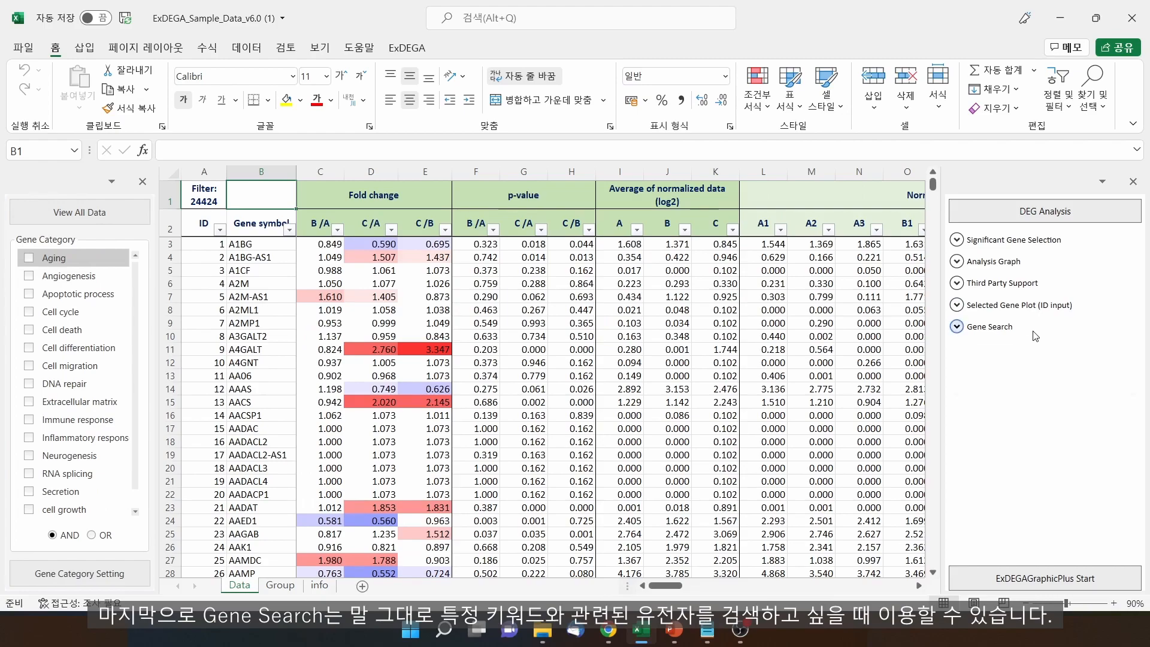
left_click(1035, 333)
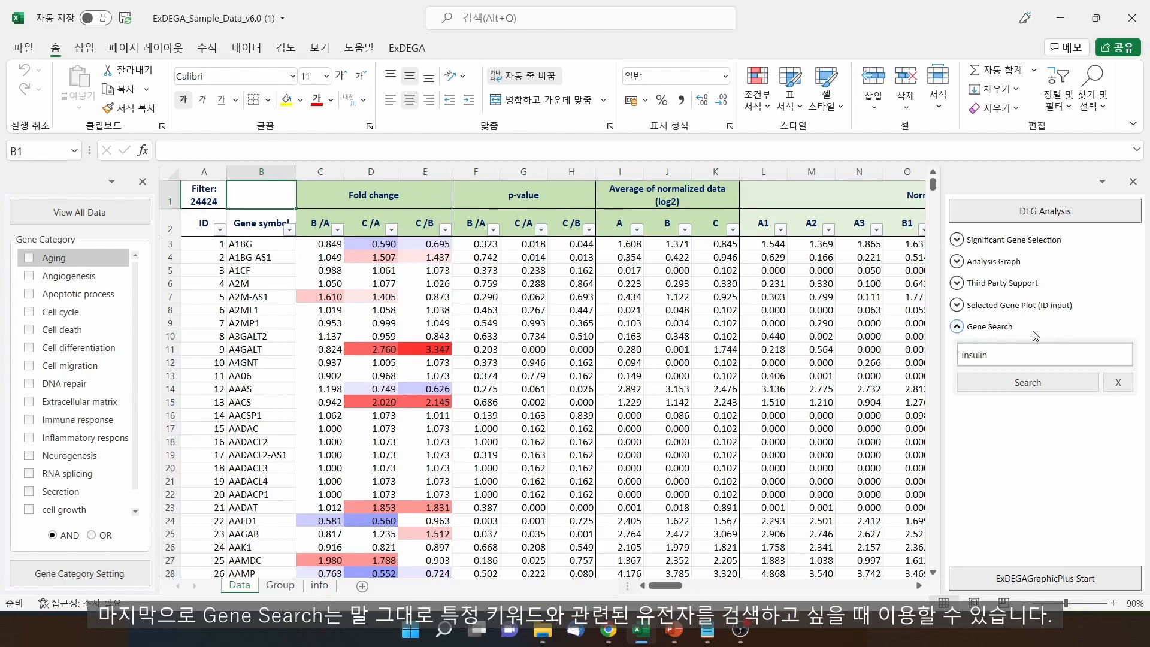
Search genes for 'insulin' to filter the sheet to 35 matches, including IGF1 and INS
left_click(1024, 357)
left_click(1028, 382)
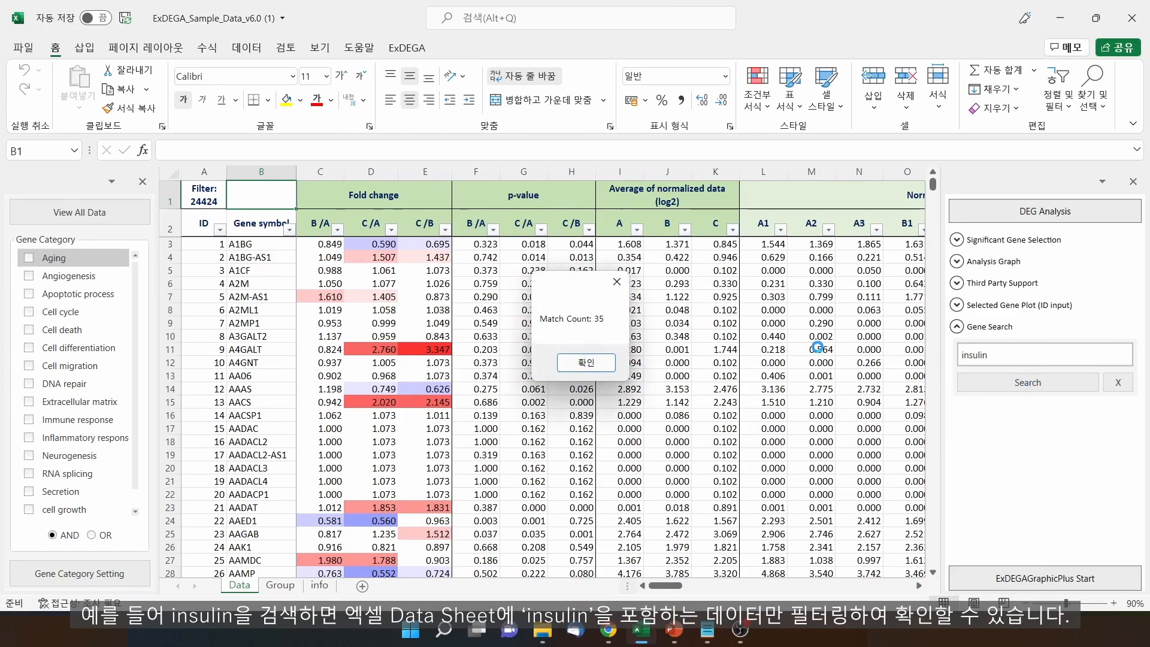
left_click(612, 362)
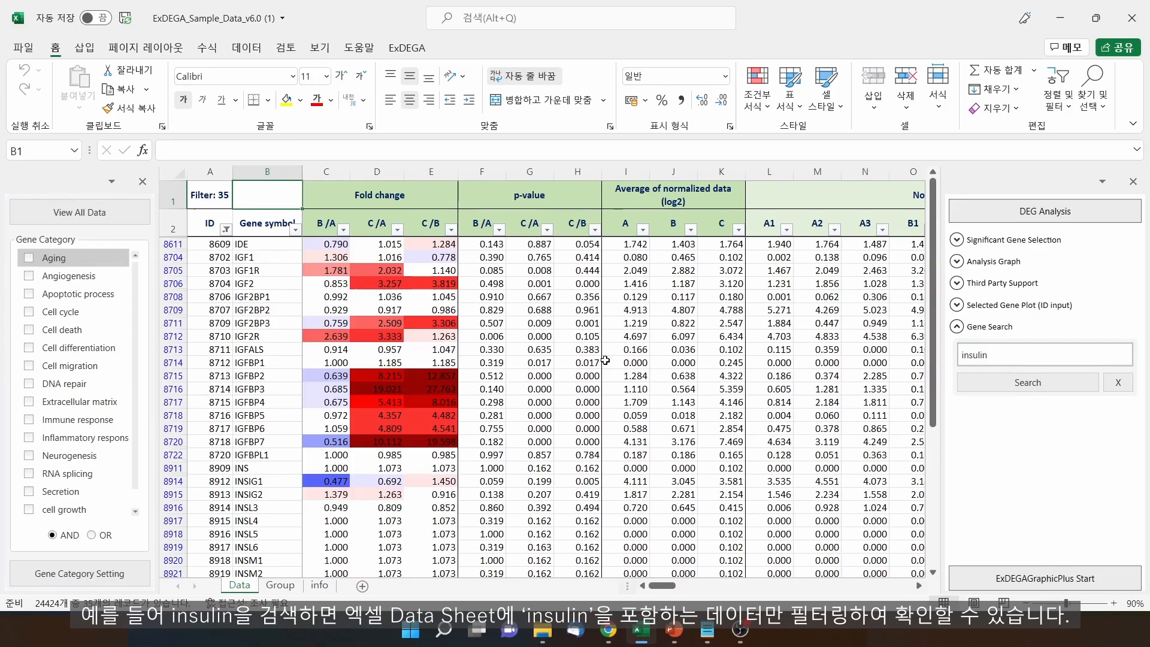